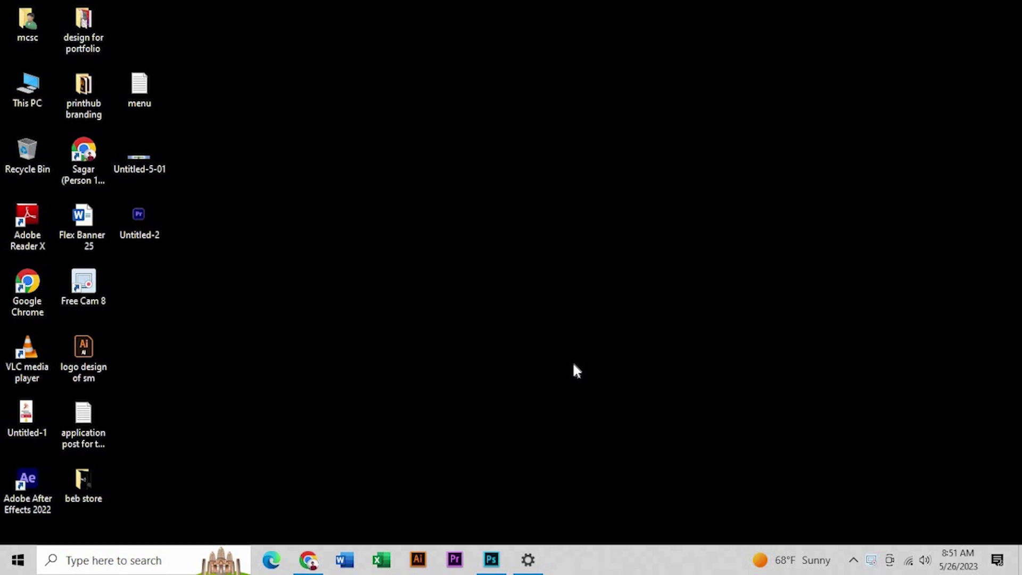
# Refresh the desktop from its right-click menu and again with F5.
pyautogui.rightClick(480, 93)
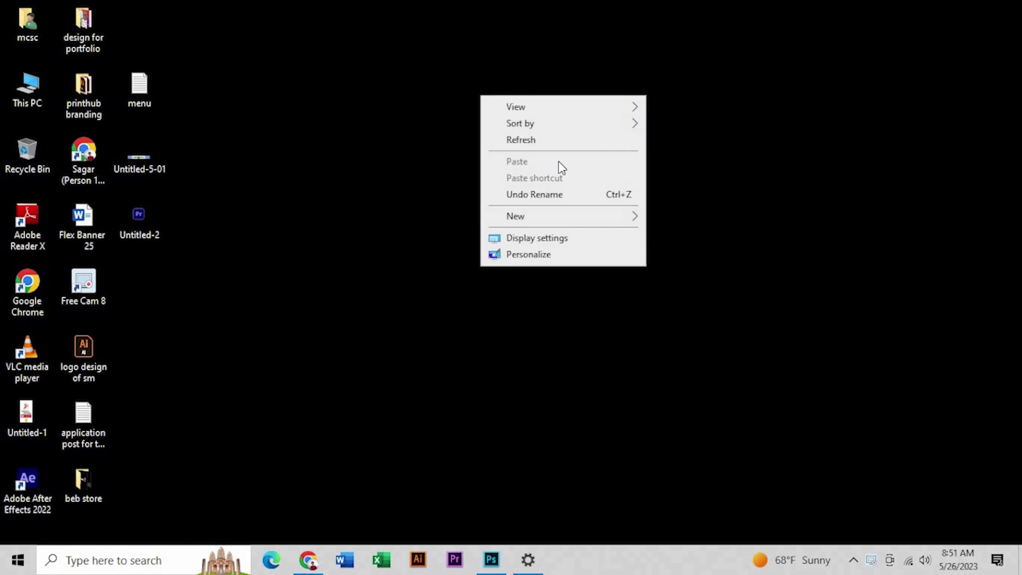
pyautogui.click(569, 143)
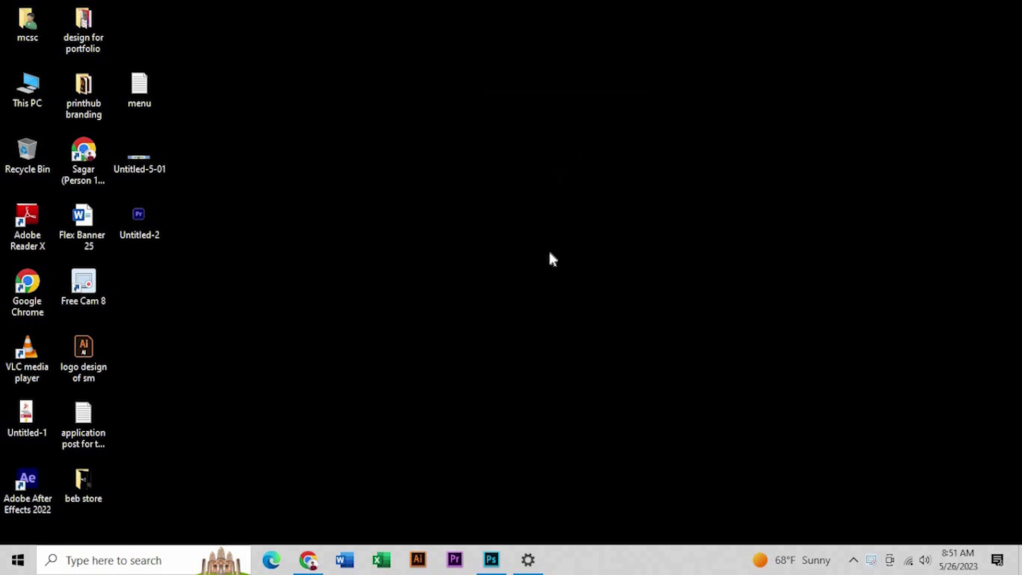
pyautogui.press('F5')
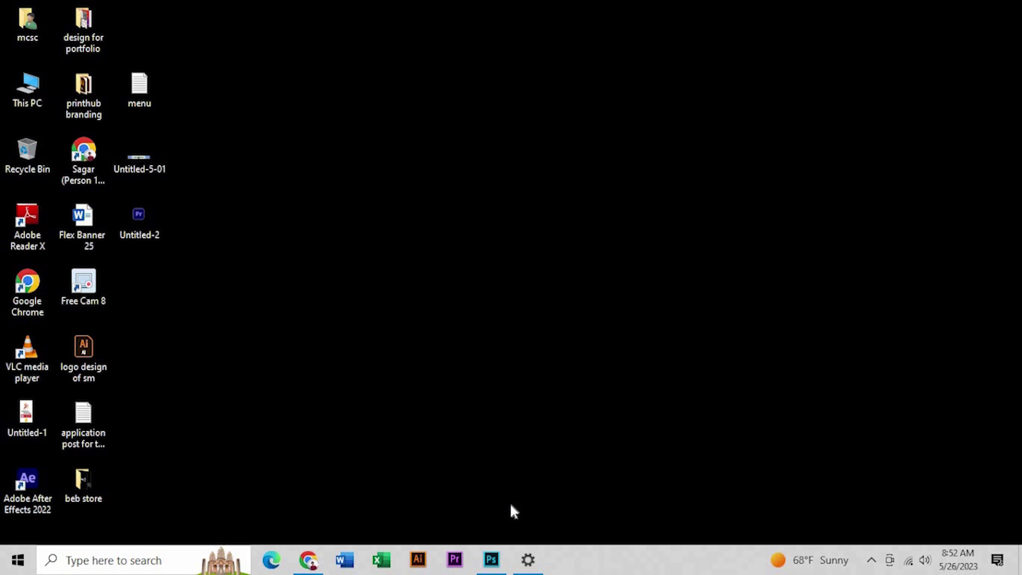
pyautogui.moveTo(490, 560)
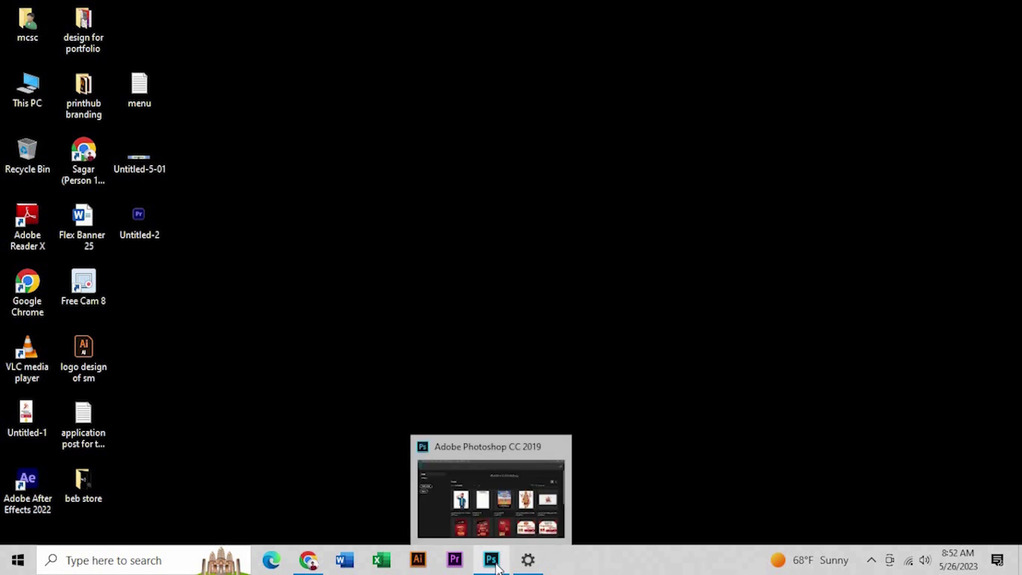
# Bring Photoshop's Welcome screen forward and browse its recent files list.
pyautogui.click(496, 567)
pyautogui.scroll(-5, 500, 371)
pyautogui.scroll(2, 502, 375)
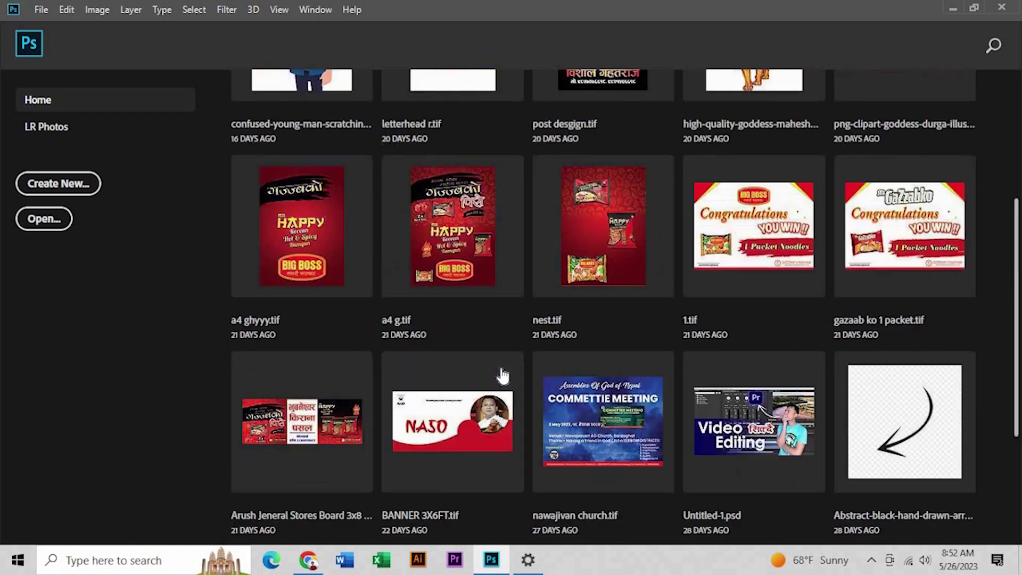
pyautogui.scroll(3, 502, 375)
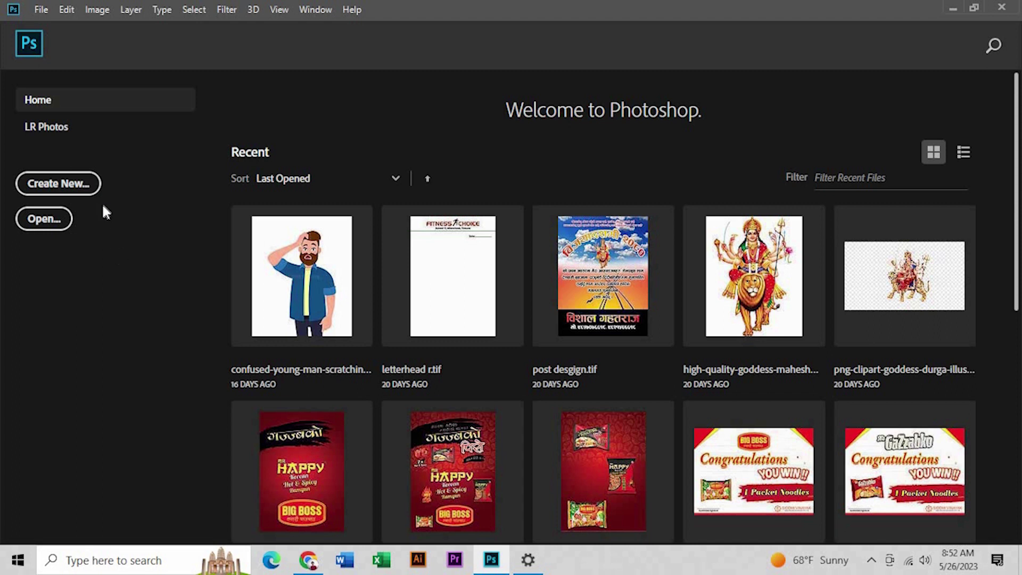
# Create a new 8.8 × 5.5 cm document at 300 pixels/inch in CMYK Color.
pyautogui.click(67, 186)
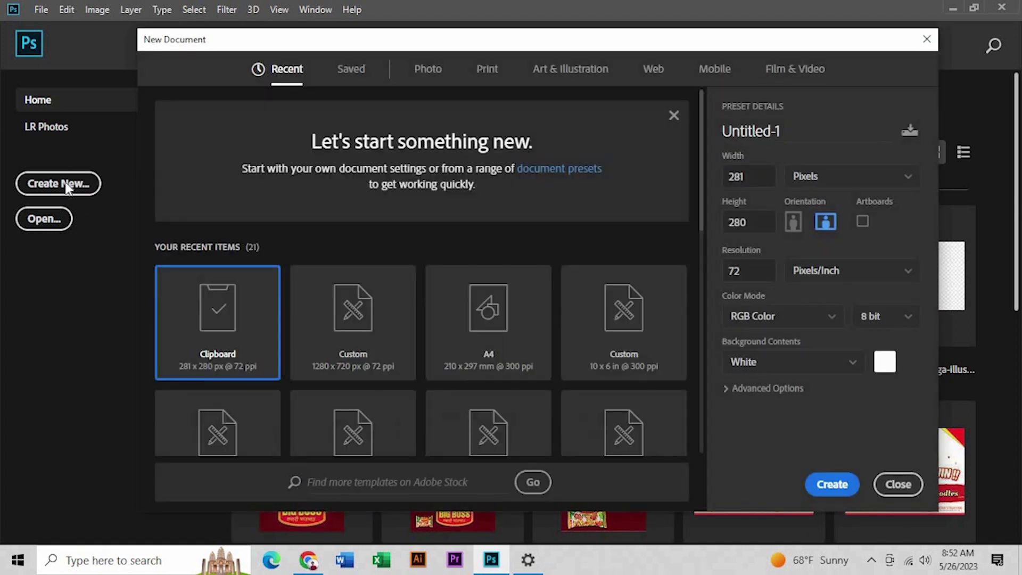
pyautogui.click(818, 181)
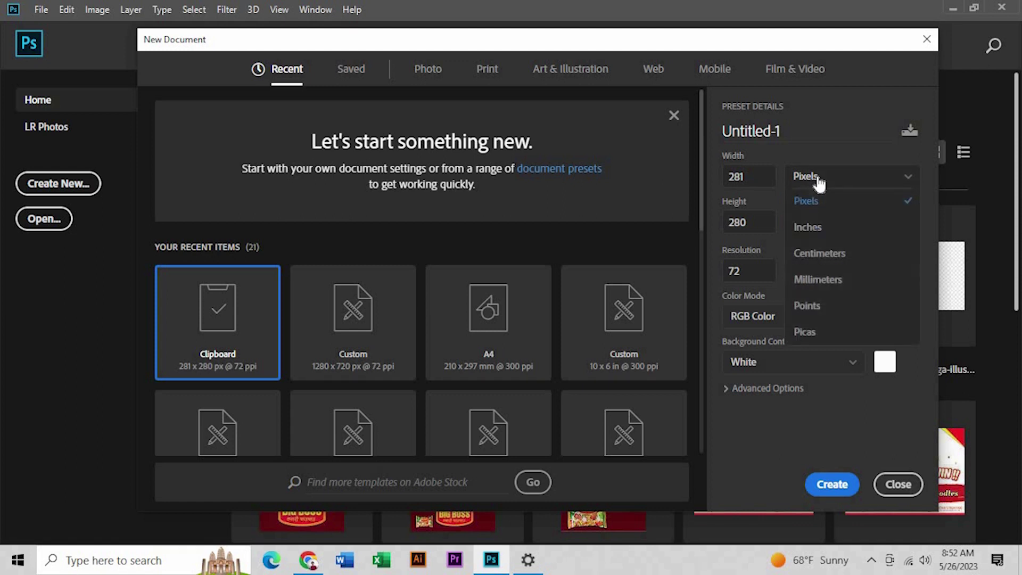
pyautogui.click(822, 253)
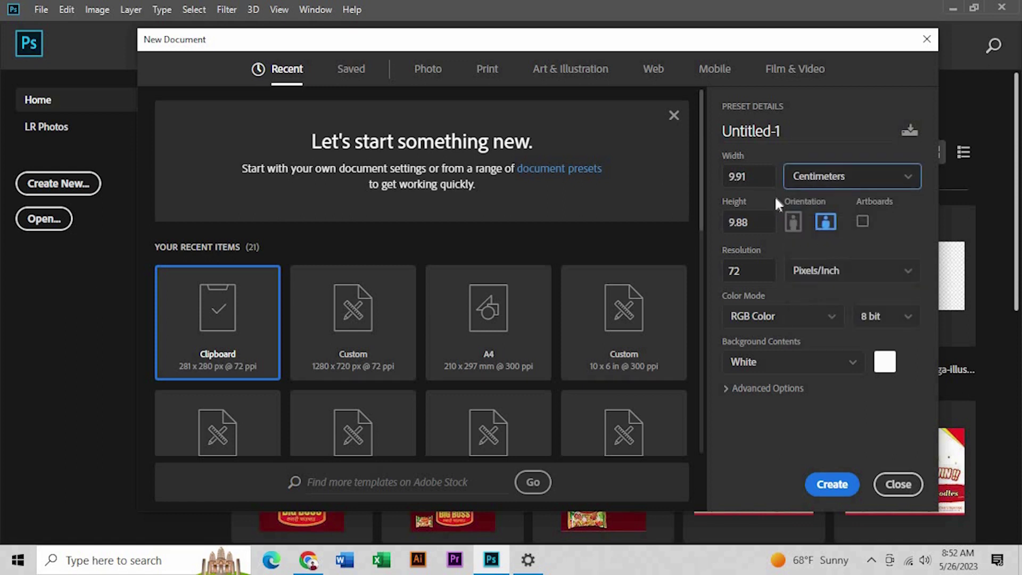
pyautogui.click(746, 176)
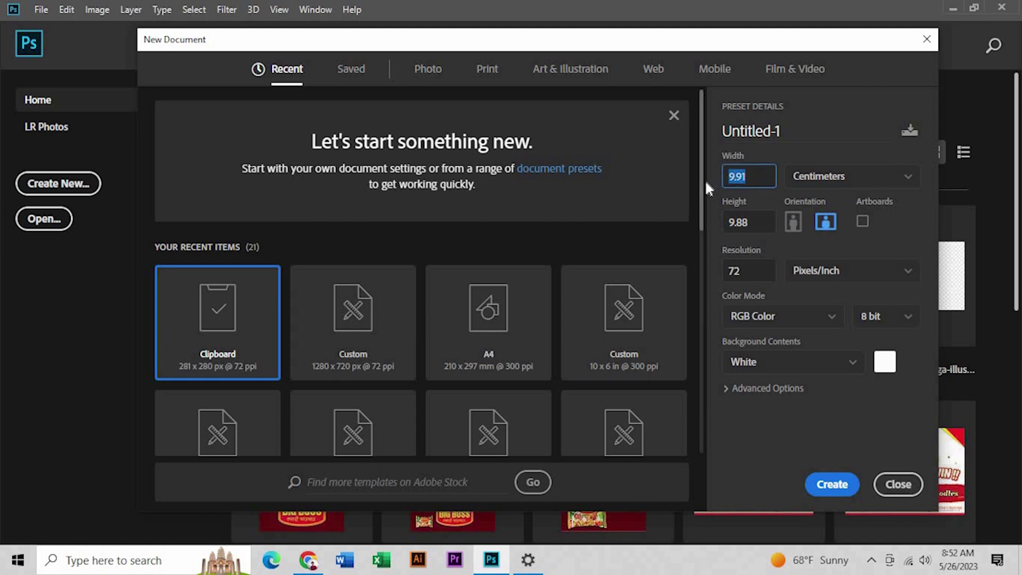
pyautogui.write('8.8')
pyautogui.press('Tab')
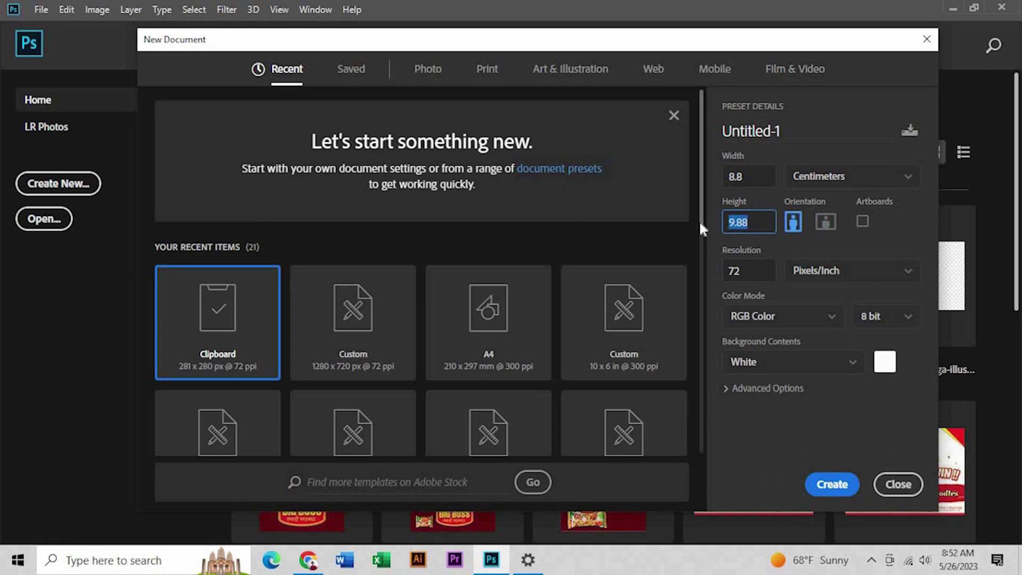
pyautogui.write('5.5')
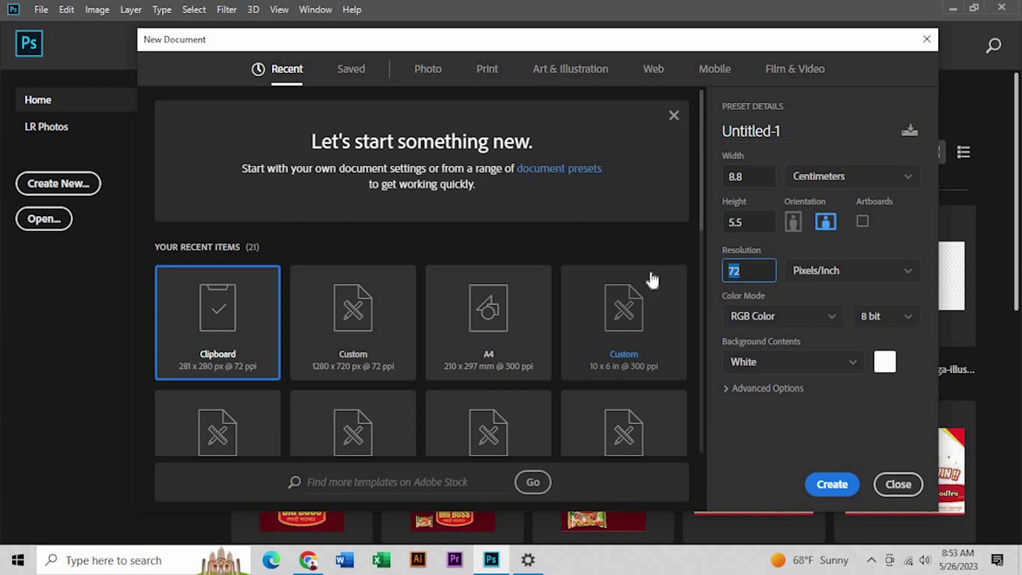
pyautogui.write('300')
pyautogui.click(820, 327)
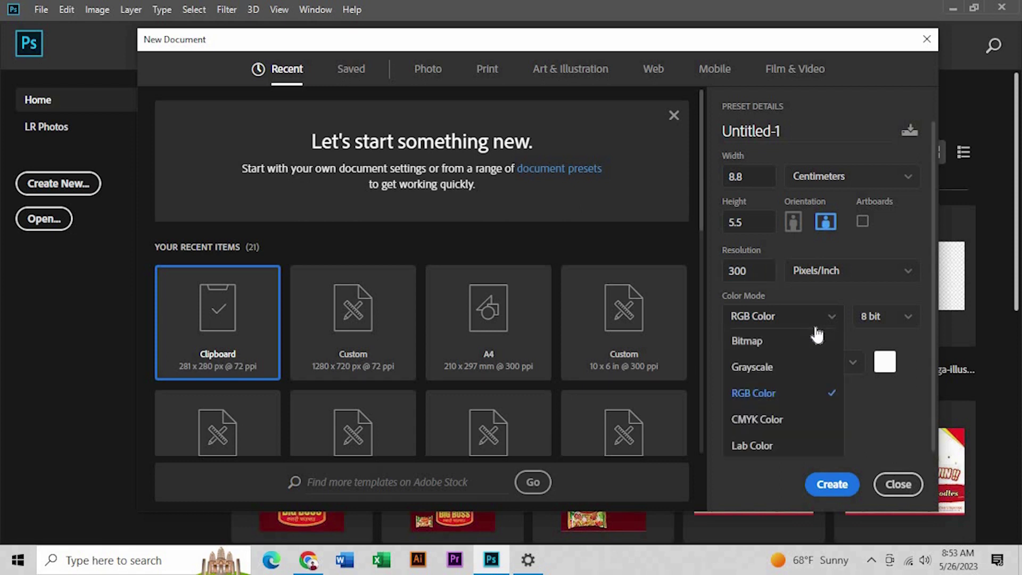
pyautogui.click(788, 419)
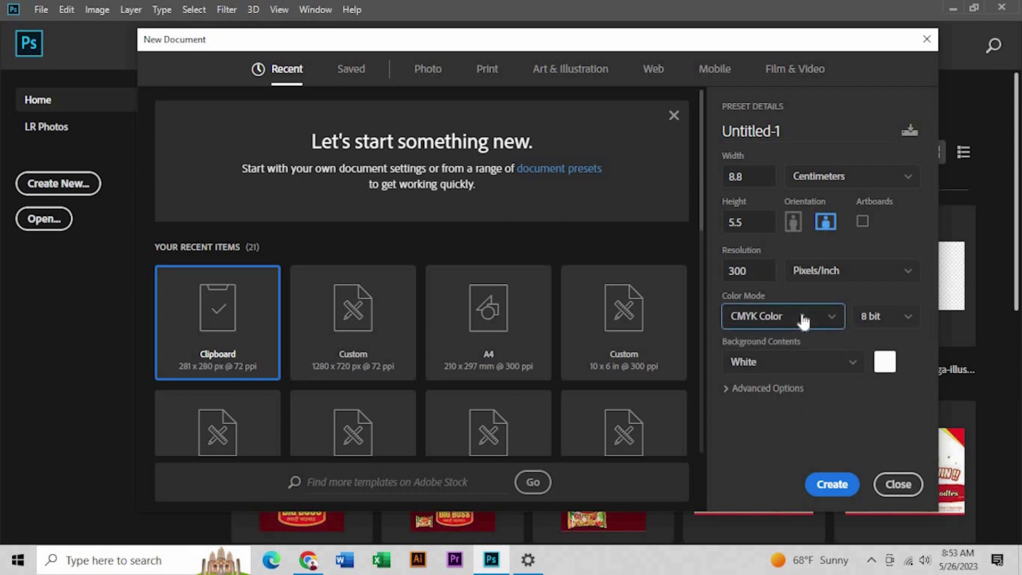
pyautogui.click(833, 489)
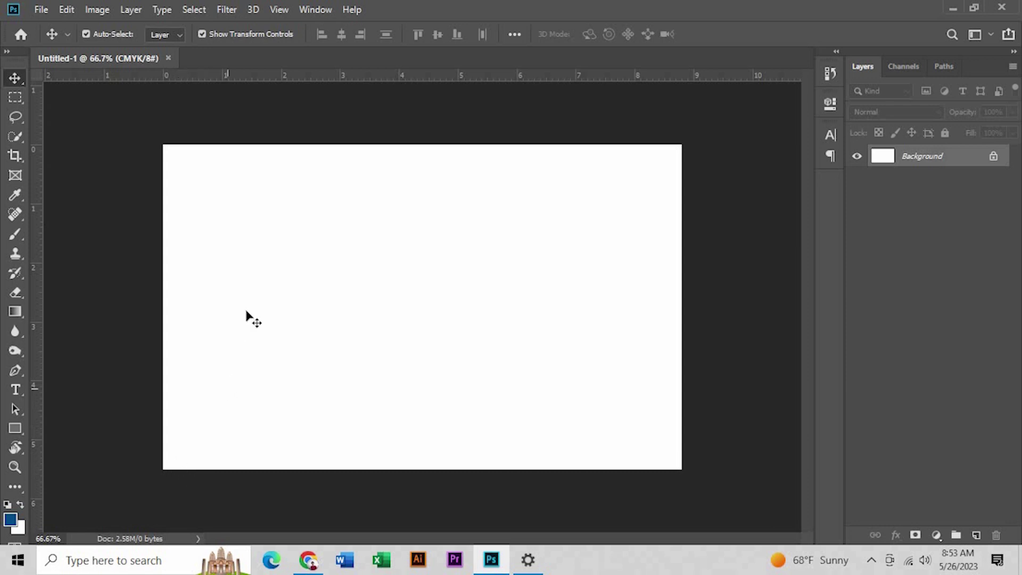
pyautogui.scroll(-2, 308, 260)
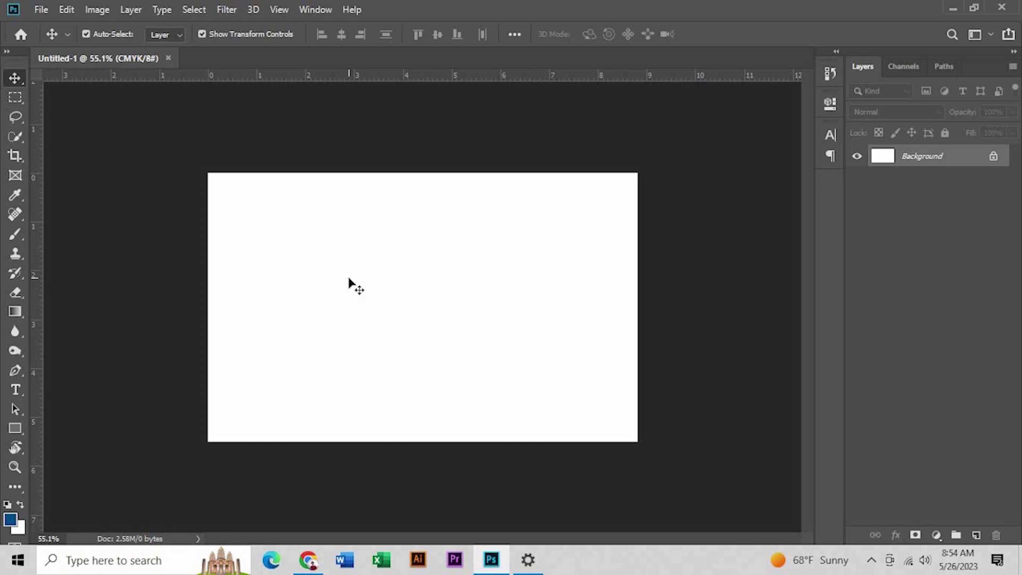
pyautogui.scroll(-2, 385, 282)
pyautogui.scroll(2, 385, 282)
pyautogui.hotkey('ctrl', '-')
pyautogui.hotkey('ctrl', '+')
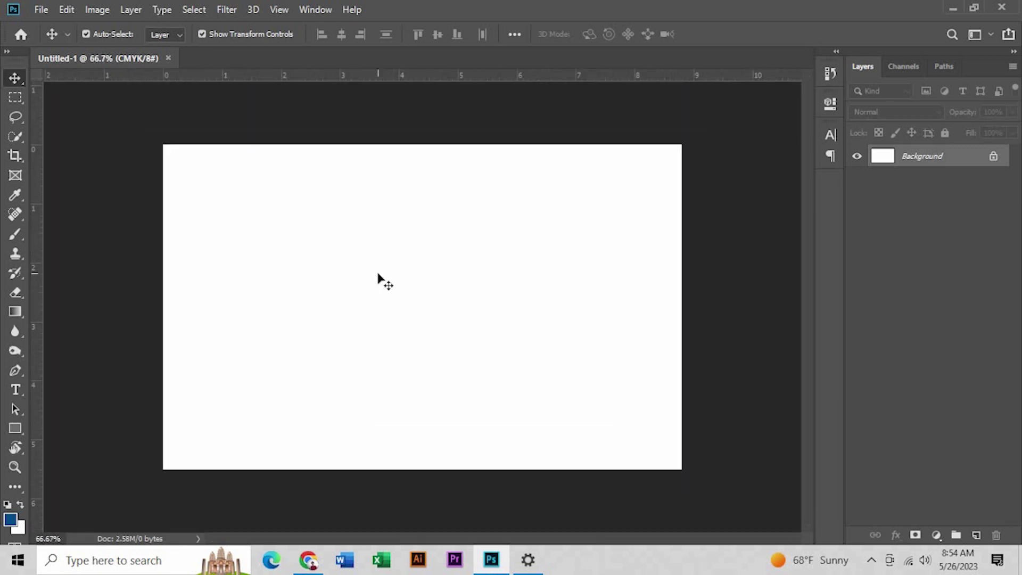
pyautogui.hotkey('ctrl', '0')
pyautogui.hotkey('ctrl', '-')
pyautogui.hotkey('ctrl', '-')
pyautogui.hotkey('ctrl', '0')
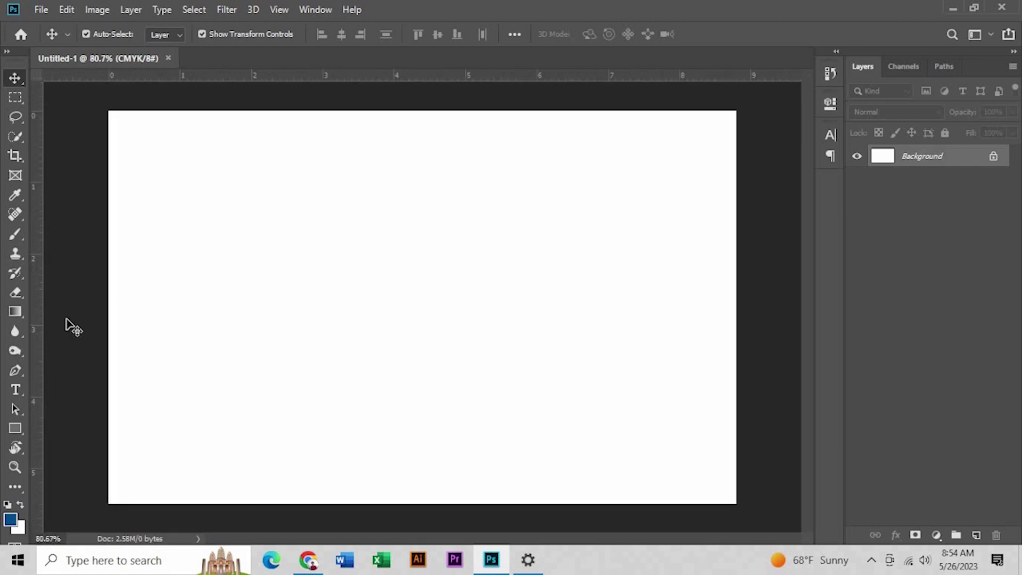
# Draw a tall rectangle along the card's left edge with no fill and a 5 px blue outline.
pyautogui.click(16, 428)
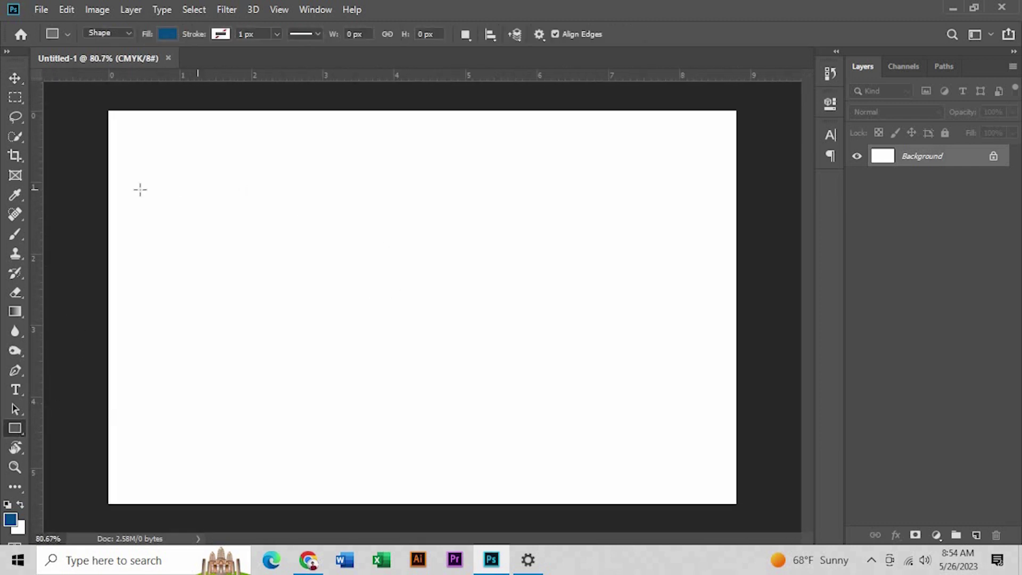
pyautogui.moveTo(109, 184)
pyautogui.mouseDown()
pyautogui.moveTo(170, 432)
pyautogui.moveTo(151, 470)
pyautogui.mouseUp()
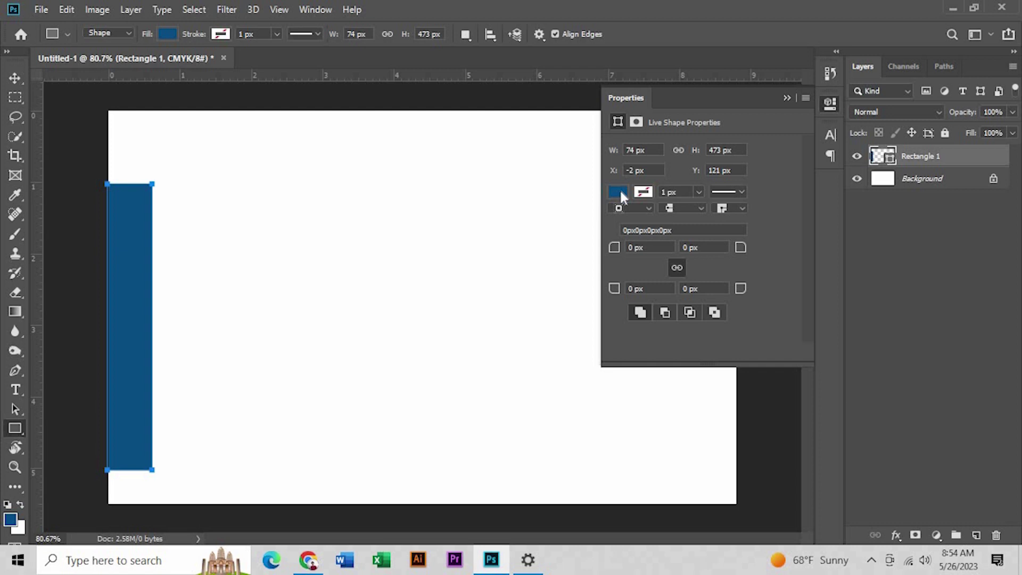
pyautogui.click(620, 195)
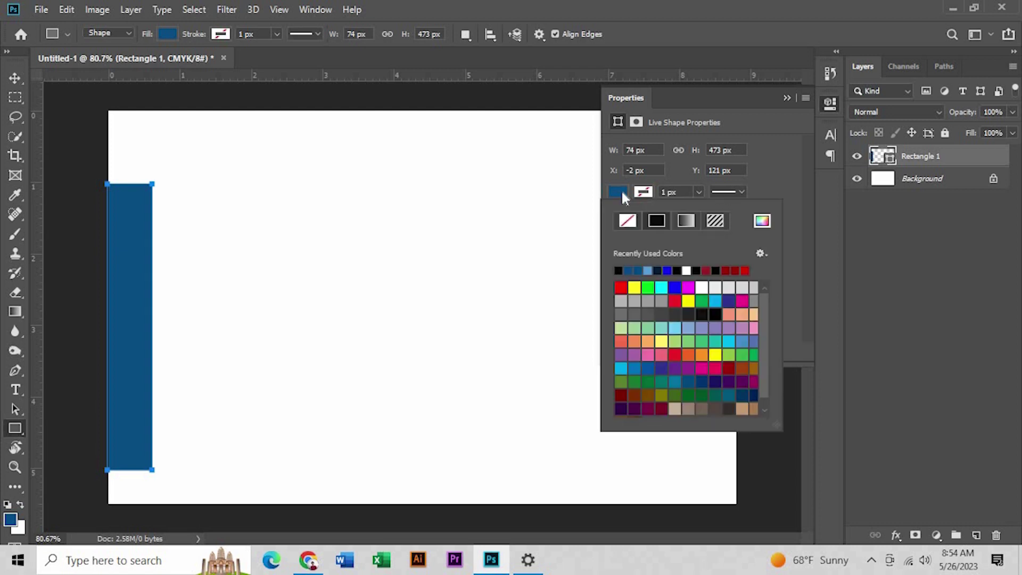
pyautogui.click(627, 221)
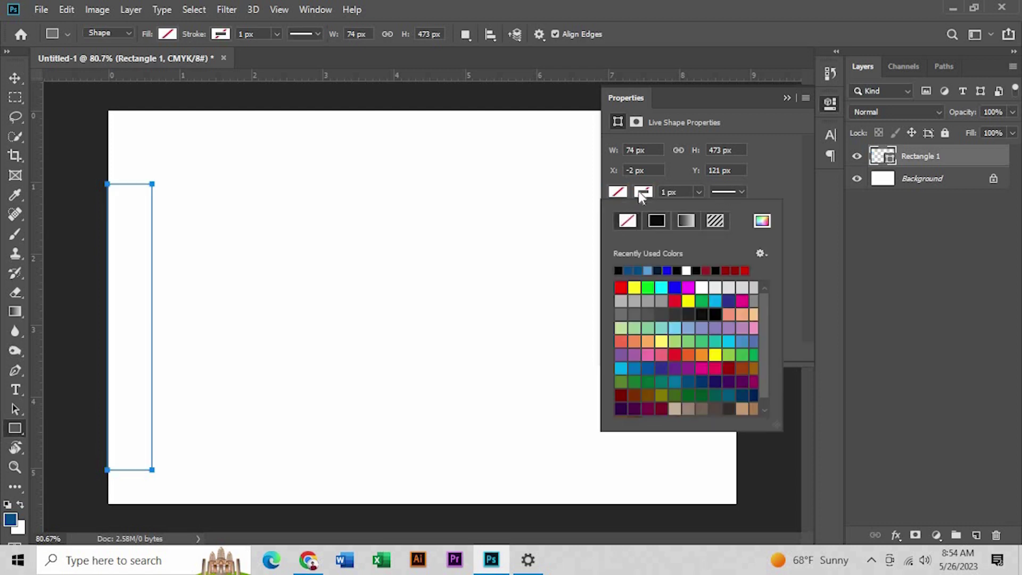
pyautogui.click(629, 271)
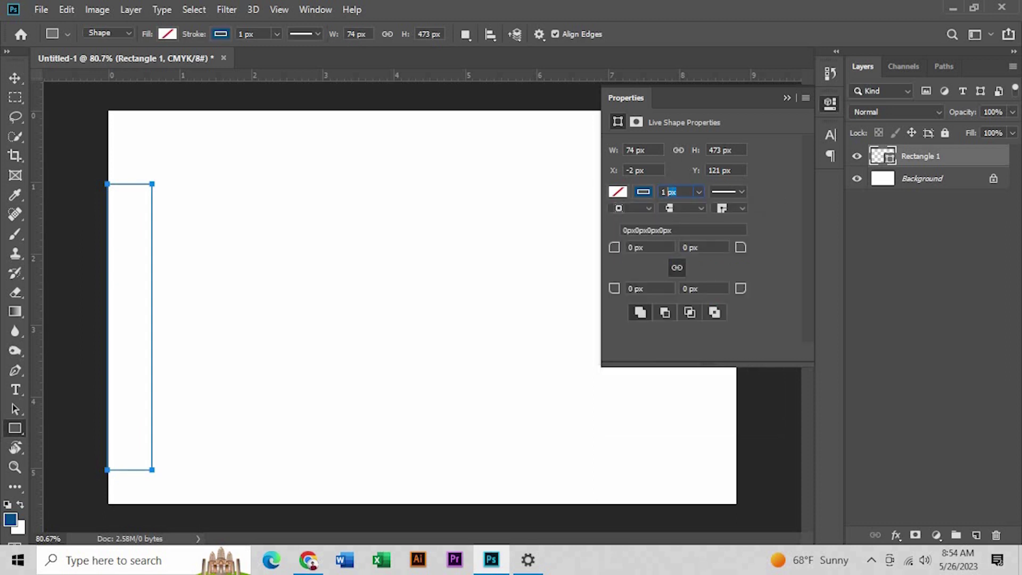
pyautogui.write('5')
pyautogui.press('Return')
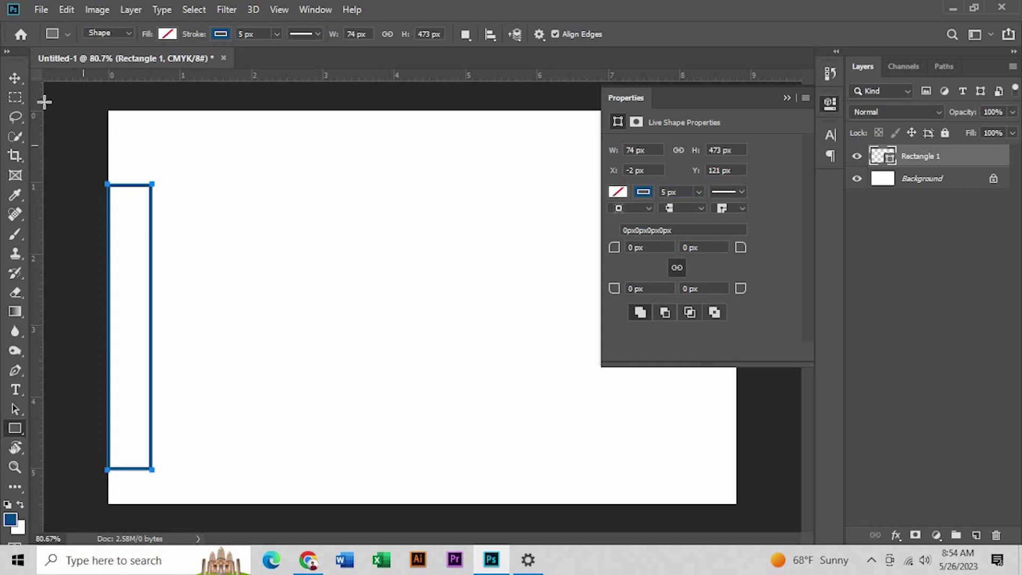
# Switch the rectangle to no outline with a solid dark-blue fill.
pyautogui.click(15, 78)
pyautogui.click(220, 219)
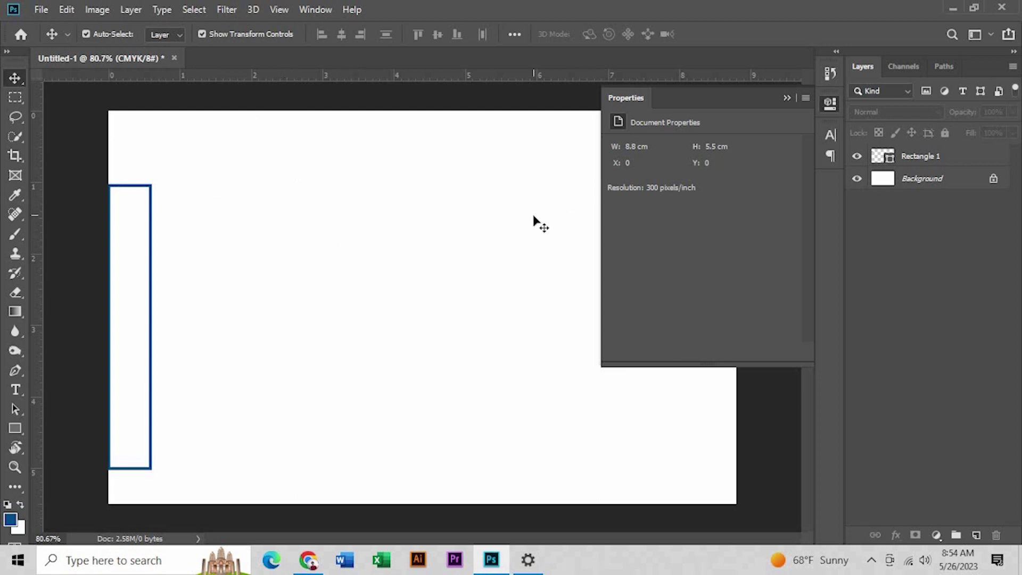
pyautogui.click(150, 215)
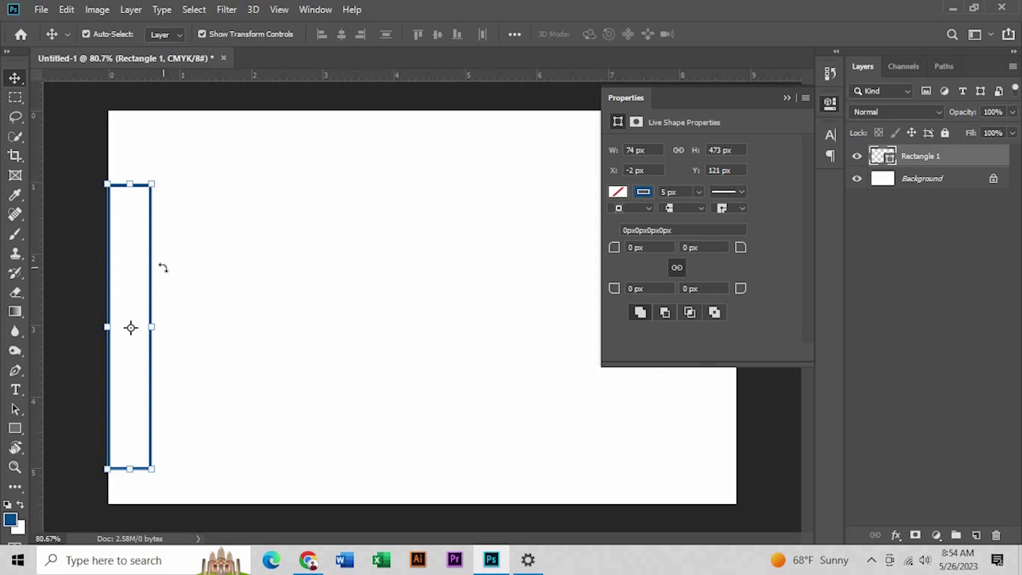
pyautogui.click(642, 193)
pyautogui.click(627, 222)
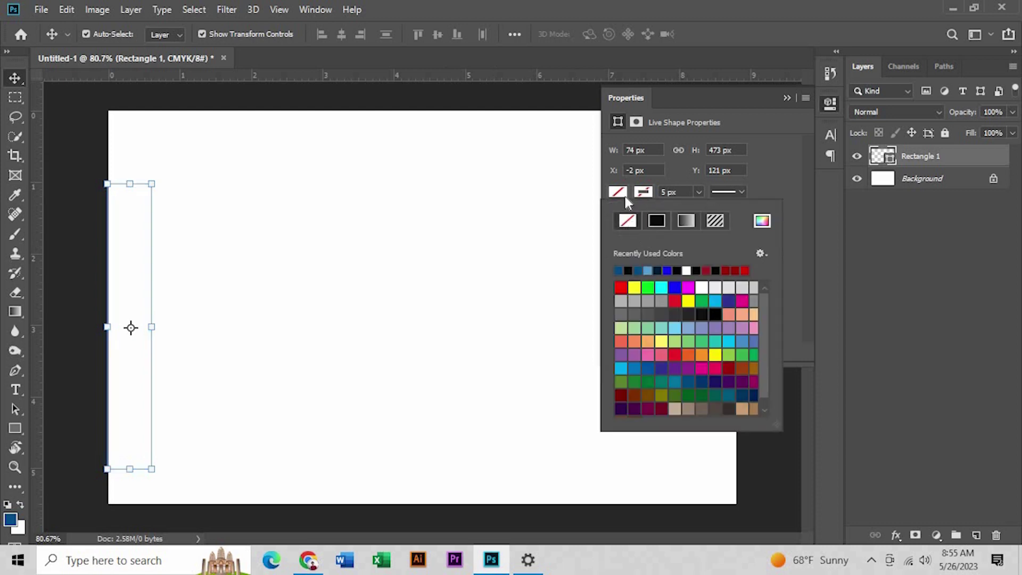
pyautogui.click(625, 268)
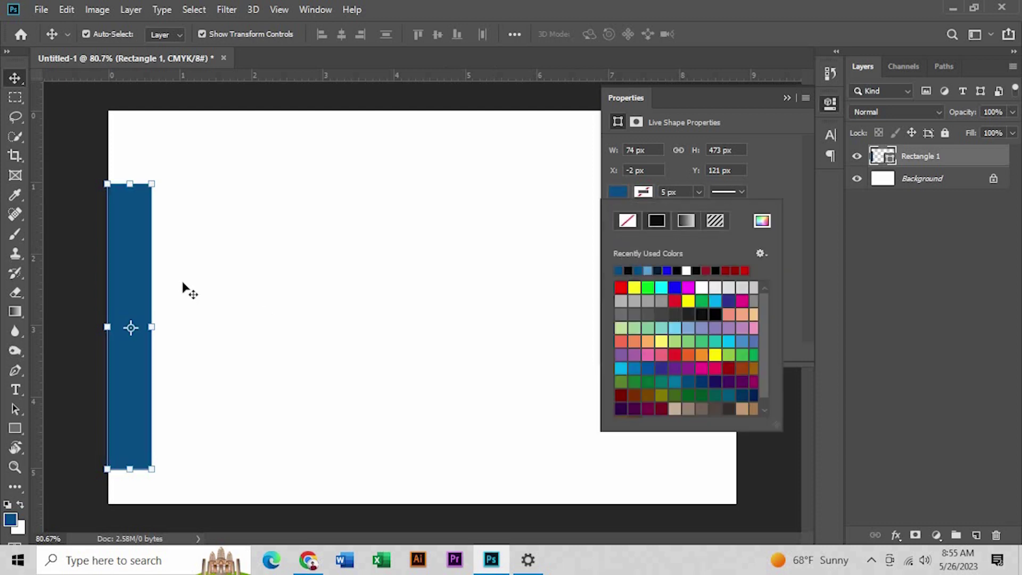
pyautogui.click(330, 310)
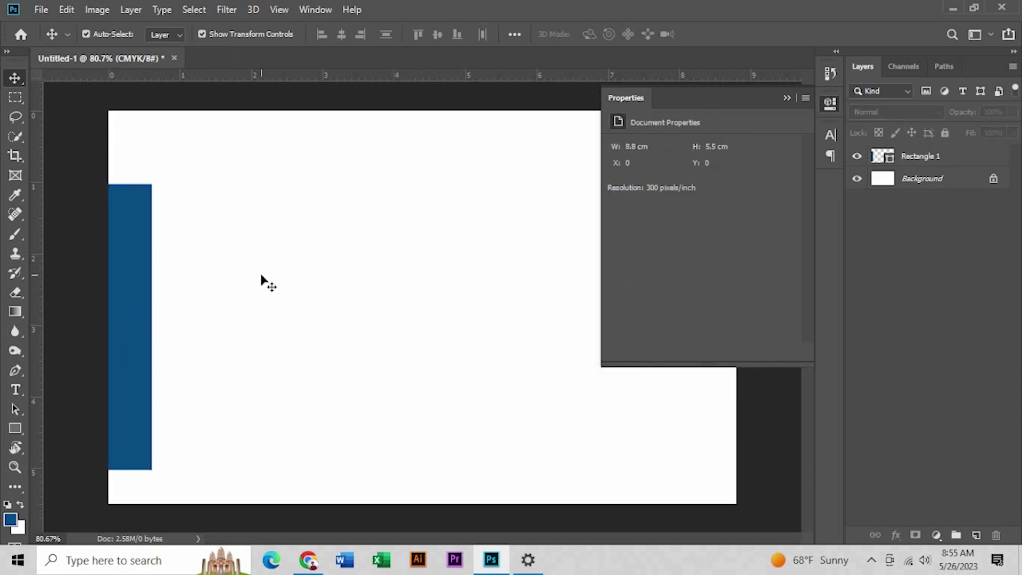
pyautogui.click(787, 98)
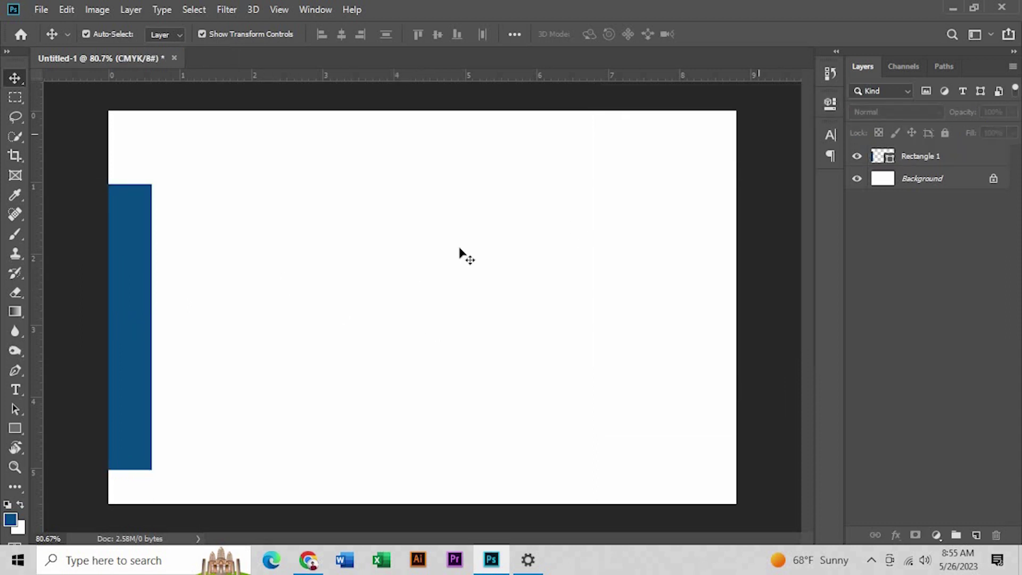
pyautogui.scroll(-2, 403, 233)
pyautogui.scroll(-1, 404, 232)
pyautogui.scroll(2, 403, 232)
pyautogui.scroll(-1, 403, 232)
pyautogui.scroll(1, 402, 264)
pyautogui.scroll(-2, 403, 266)
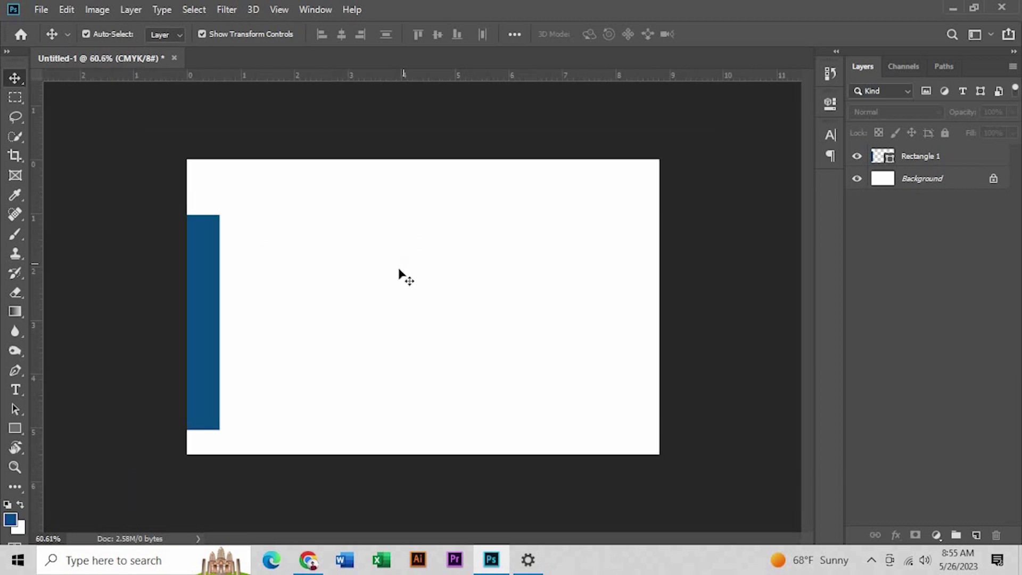
pyautogui.click(8, 472)
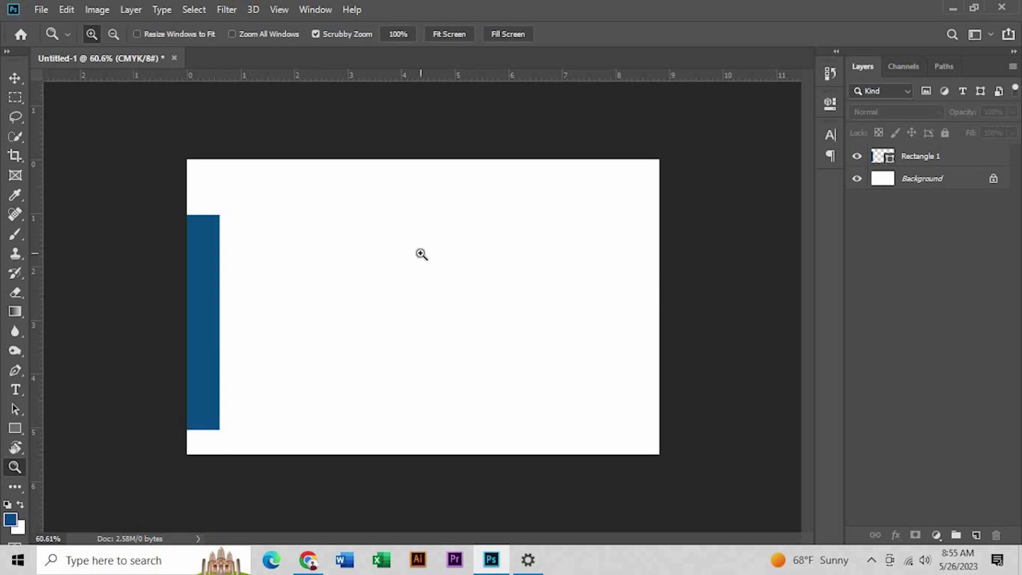
pyautogui.click(421, 254)
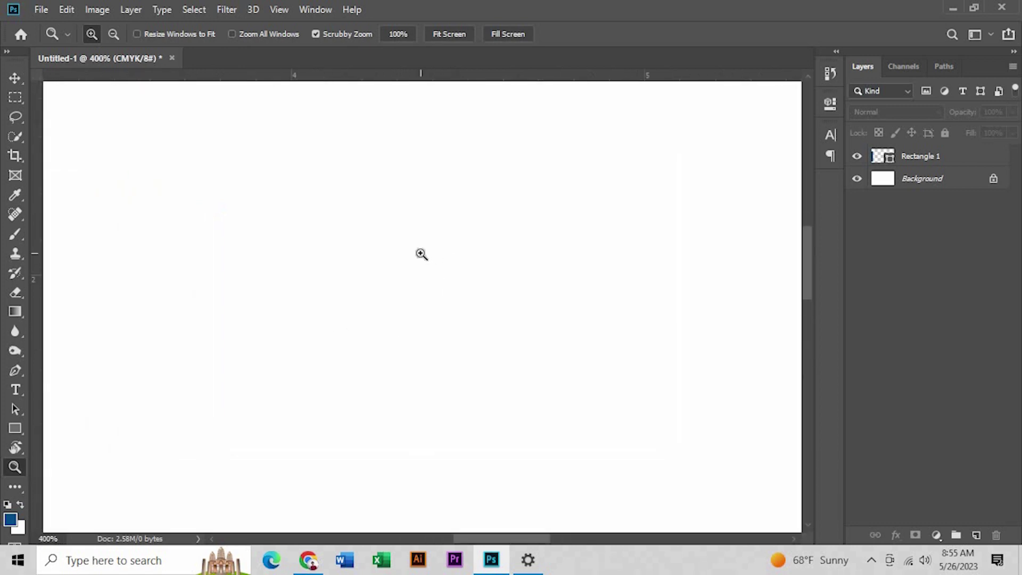
pyautogui.click(421, 254)
pyautogui.press('alt')
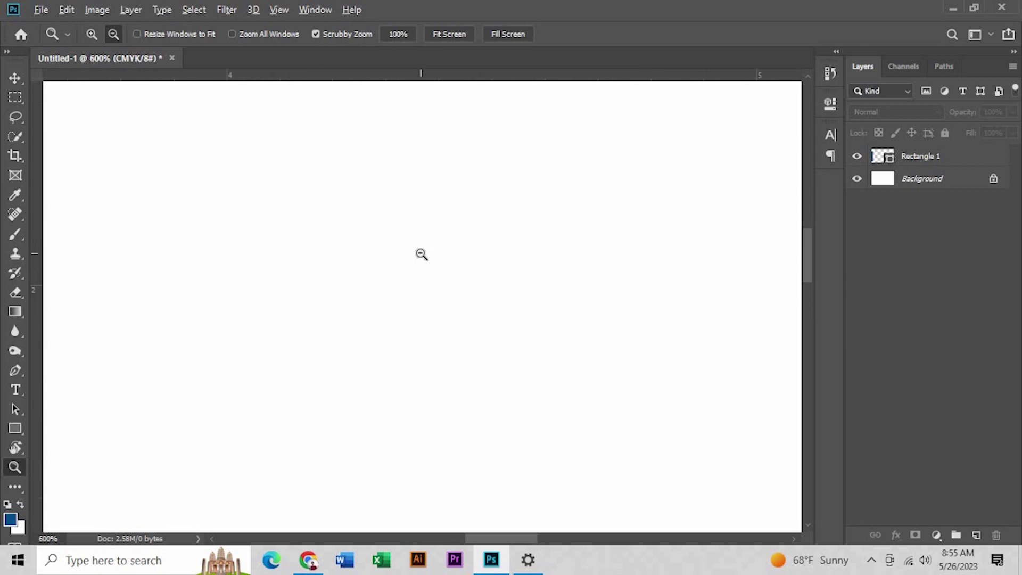
pyautogui.keyDown('alt'); pyautogui.click(386, 234); pyautogui.keyUp('alt')
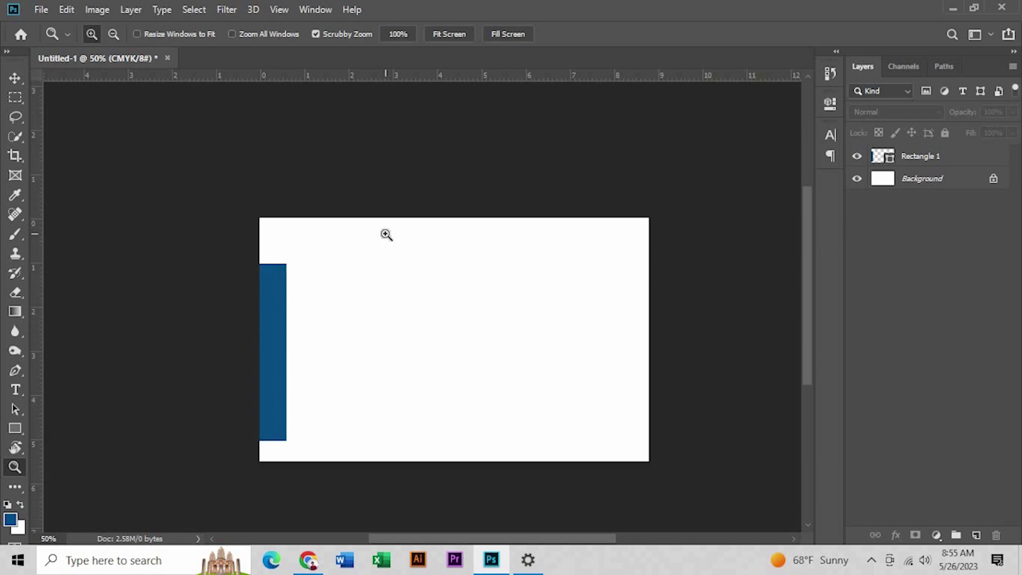
pyautogui.scroll(-1, 386, 234)
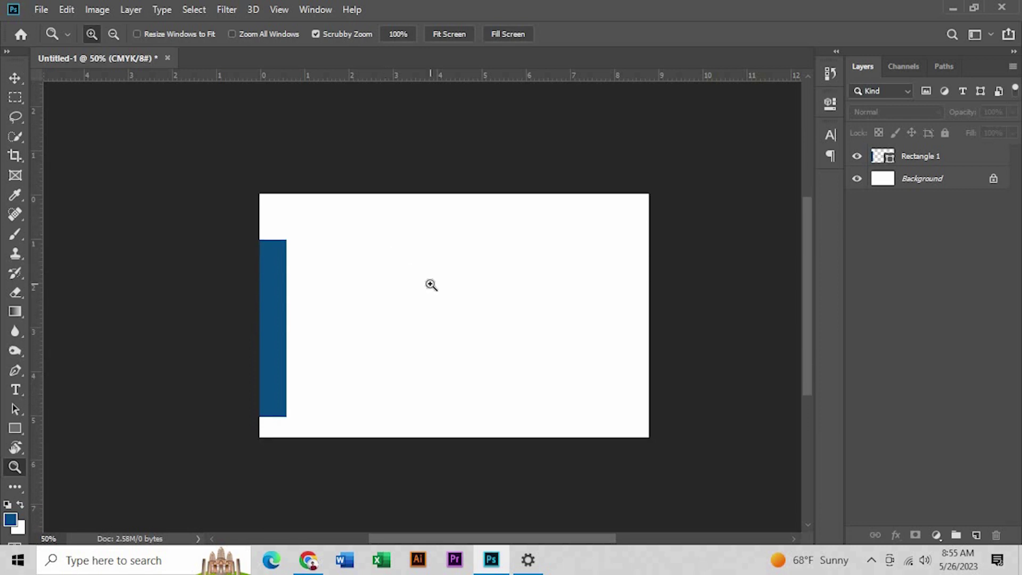
pyautogui.scroll(2, 431, 285)
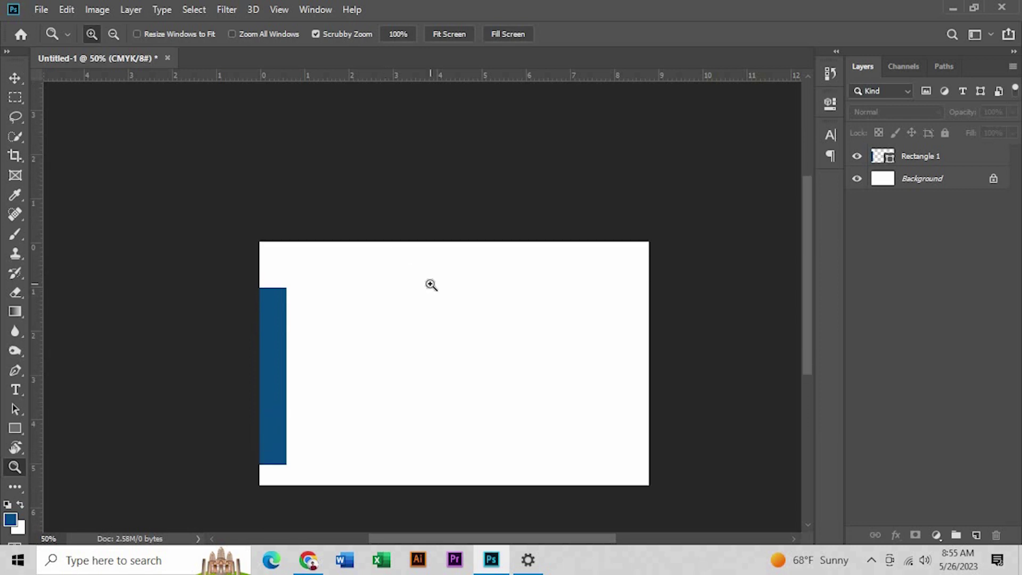
pyautogui.scroll(-3, 431, 285)
pyautogui.scroll(2, 431, 285)
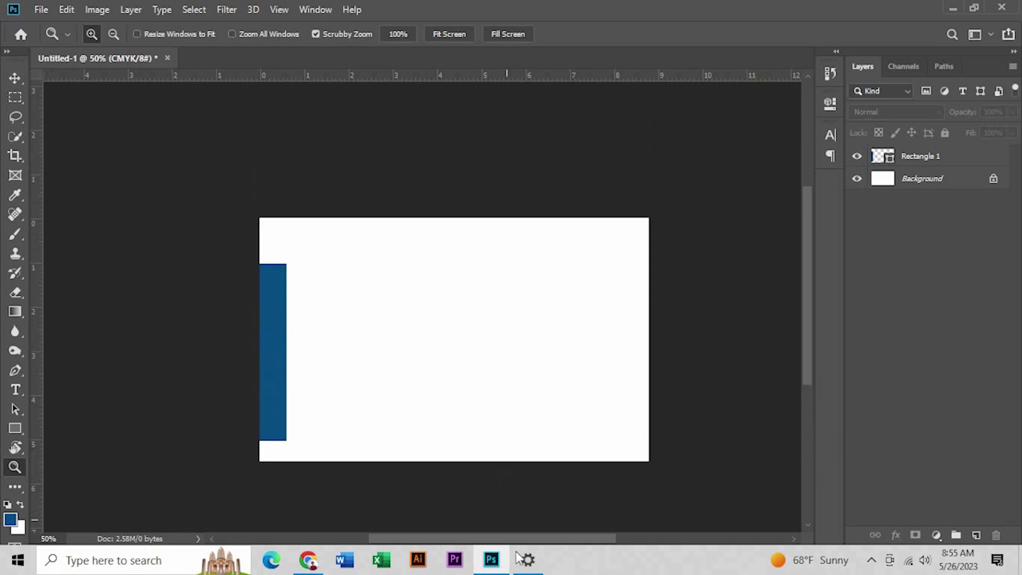
pyautogui.hscroll(-5, 519, 542)
pyautogui.hscroll(4, 501, 541)
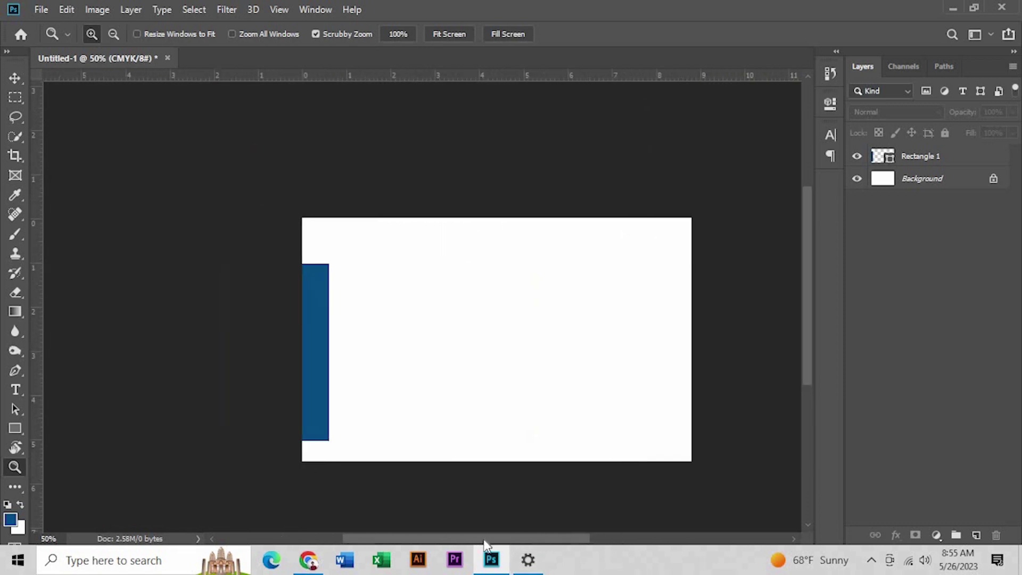
pyautogui.hscroll(-2, 536, 399)
pyautogui.hscroll(2, 535, 398)
pyautogui.hscroll(-2, 534, 396)
pyautogui.hscroll(2, 534, 396)
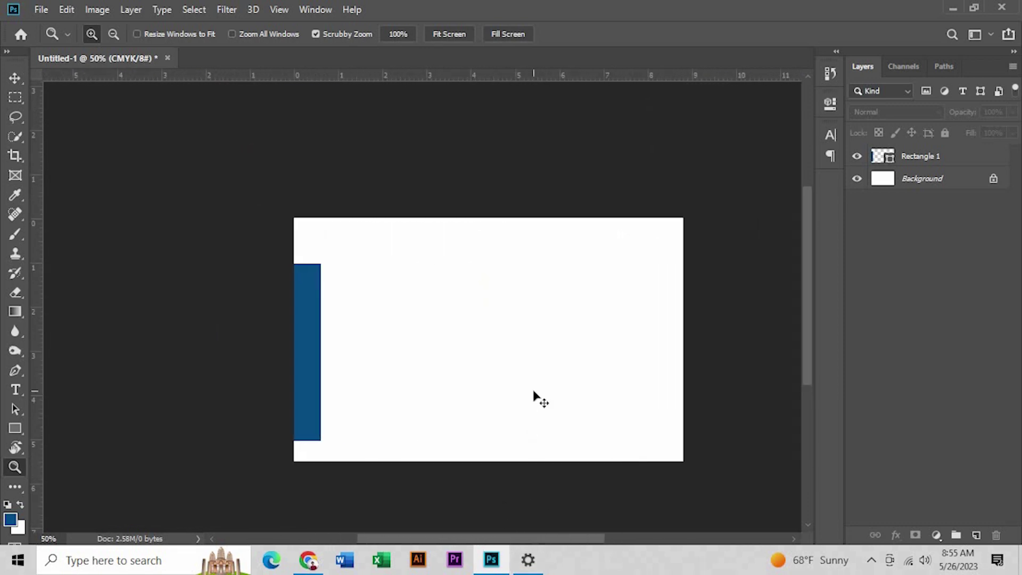
pyautogui.hscroll(2, 534, 396)
pyautogui.hscroll(-3, 534, 396)
pyautogui.hscroll(2, 534, 396)
pyautogui.hscroll(-1, 533, 396)
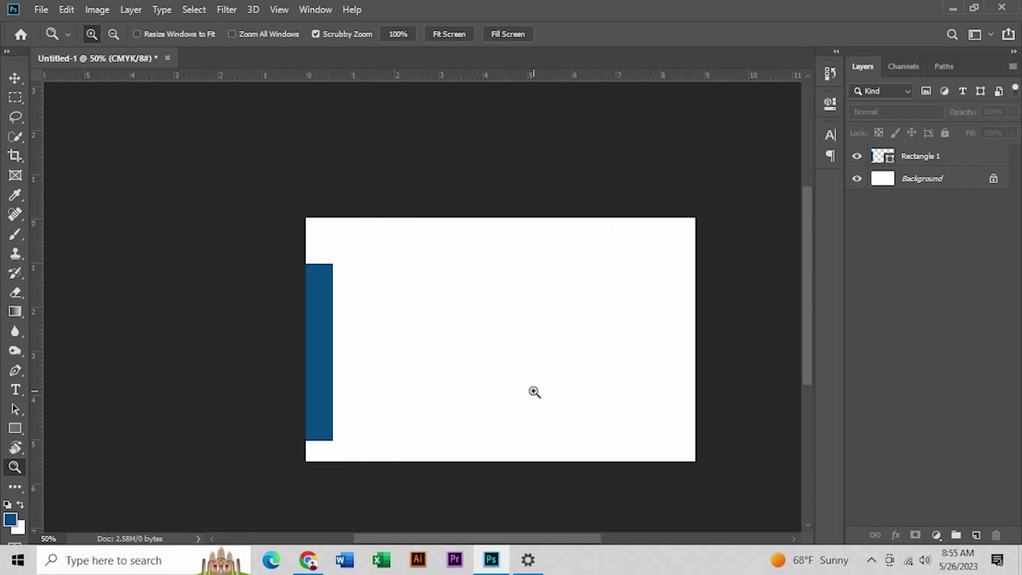
pyautogui.keyDown('alt'); pyautogui.scroll(1, 319, 288); pyautogui.keyUp('alt')
pyautogui.keyDown('alt'); pyautogui.scroll(-1, 362, 285); pyautogui.keyUp('alt')
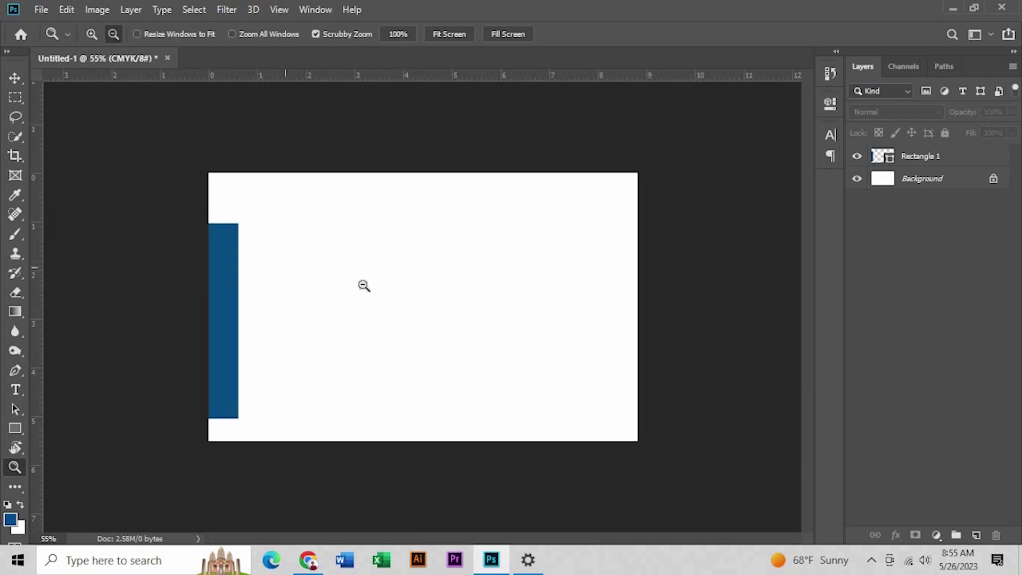
pyautogui.keyDown('alt'); pyautogui.scroll(1, 362, 285); pyautogui.keyUp('alt')
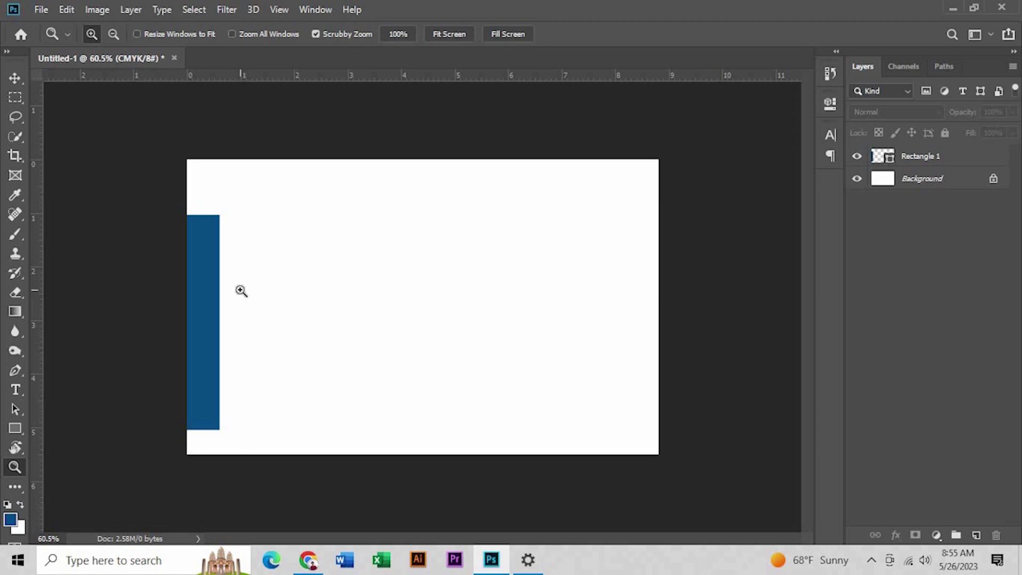
# Move the blue bar slightly higher on the left edge, then select the whole canvas.
pyautogui.click(20, 75)
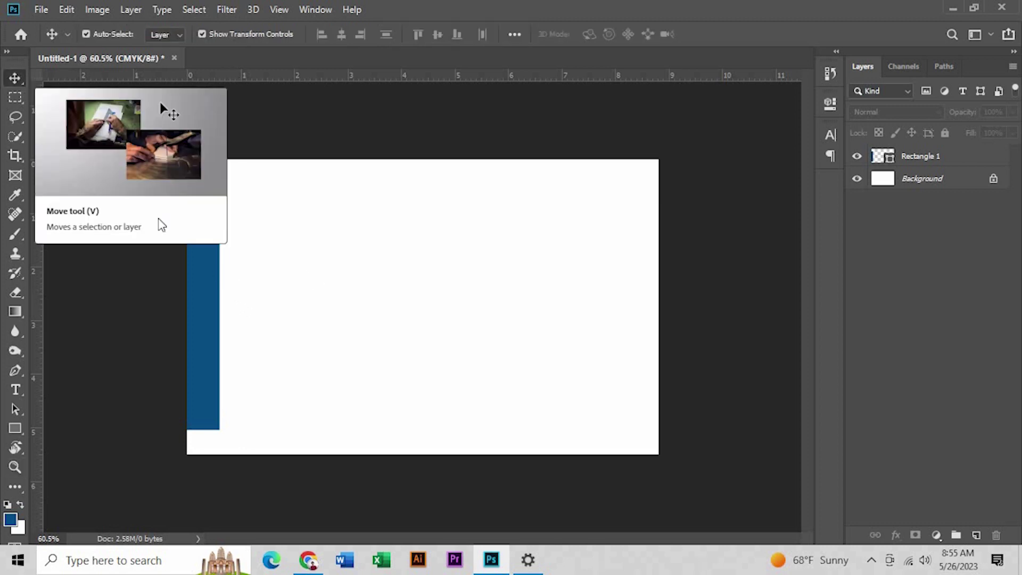
pyautogui.moveTo(205, 299); pyautogui.dragTo(237, 238)
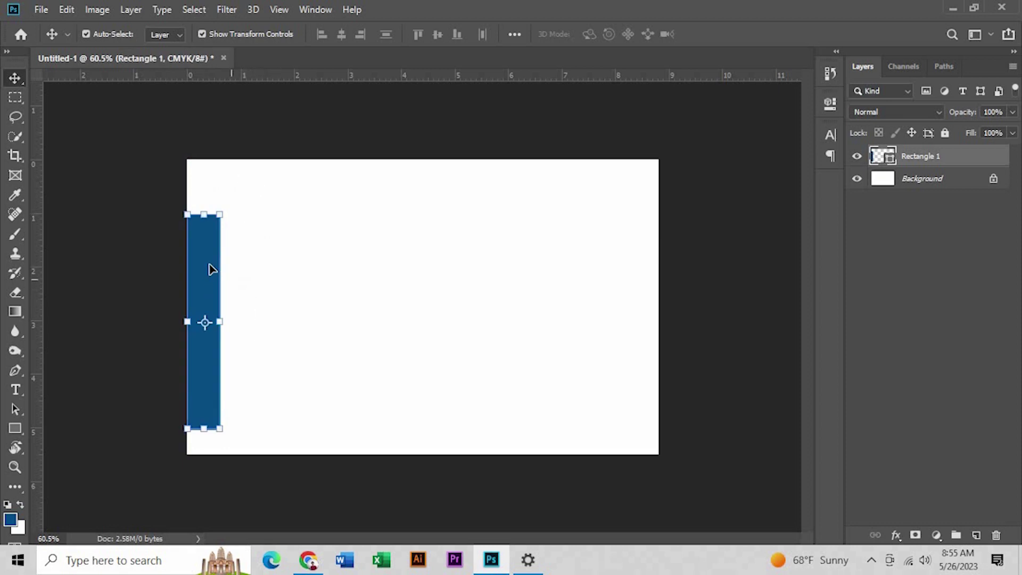
pyautogui.moveTo(210, 239); pyautogui.dragTo(209, 215)
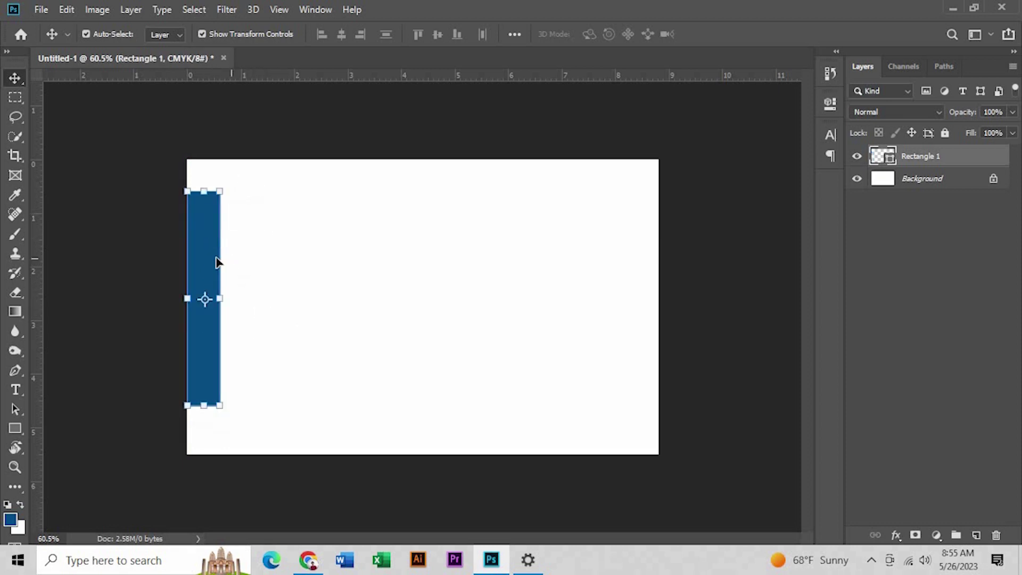
pyautogui.moveTo(217, 261); pyautogui.dragTo(217, 269)
pyautogui.hotkey('ctrl', 'a')
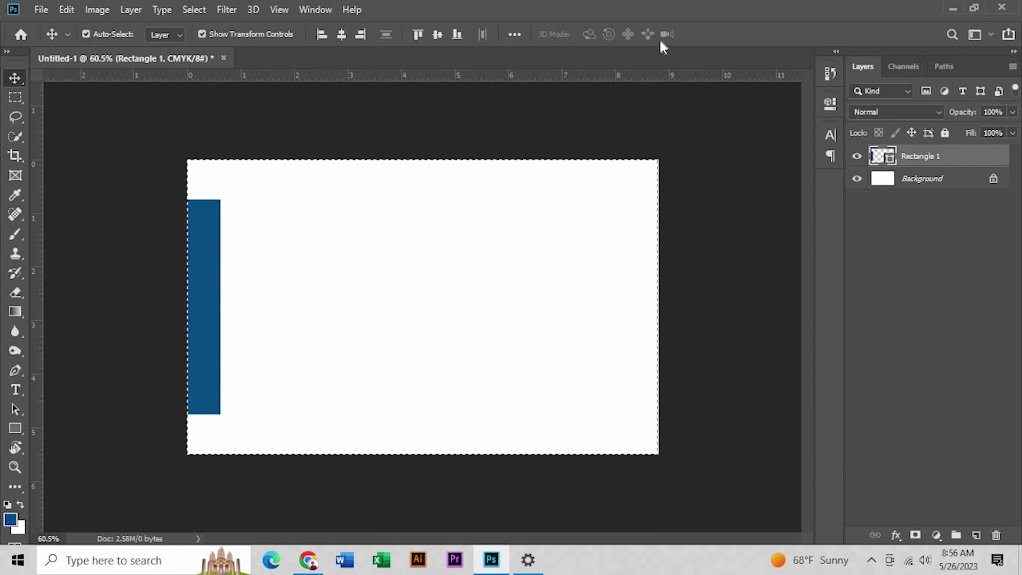
# Align the blue bar to the canvas's left edge, then drop the selection.
pyautogui.click(342, 36)
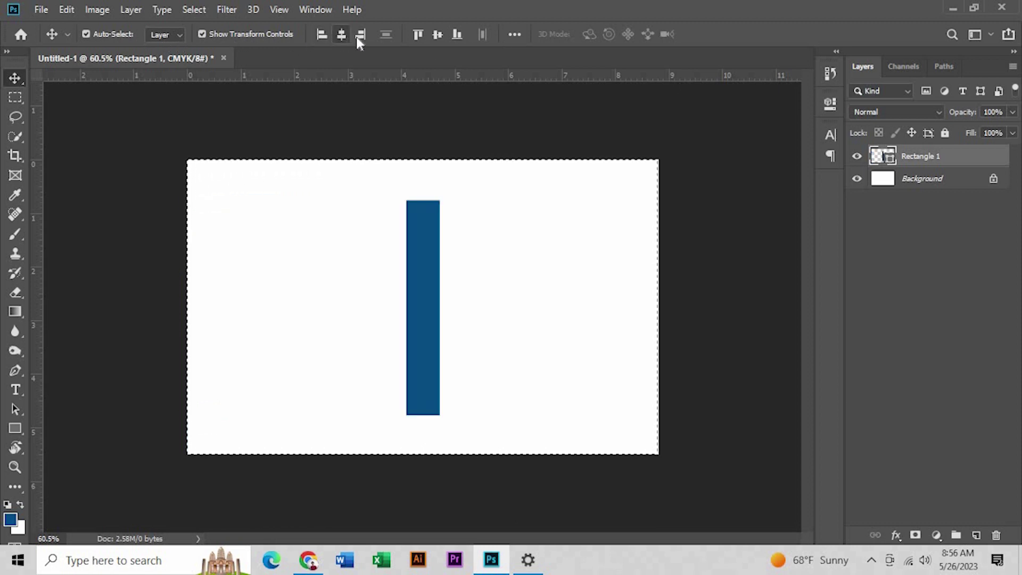
pyautogui.click(360, 35)
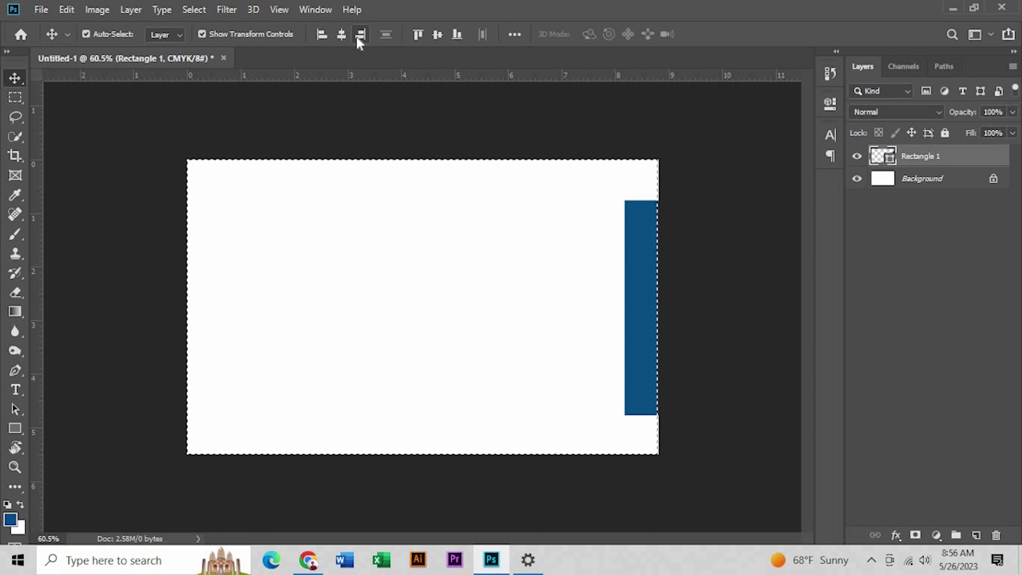
pyautogui.click(321, 35)
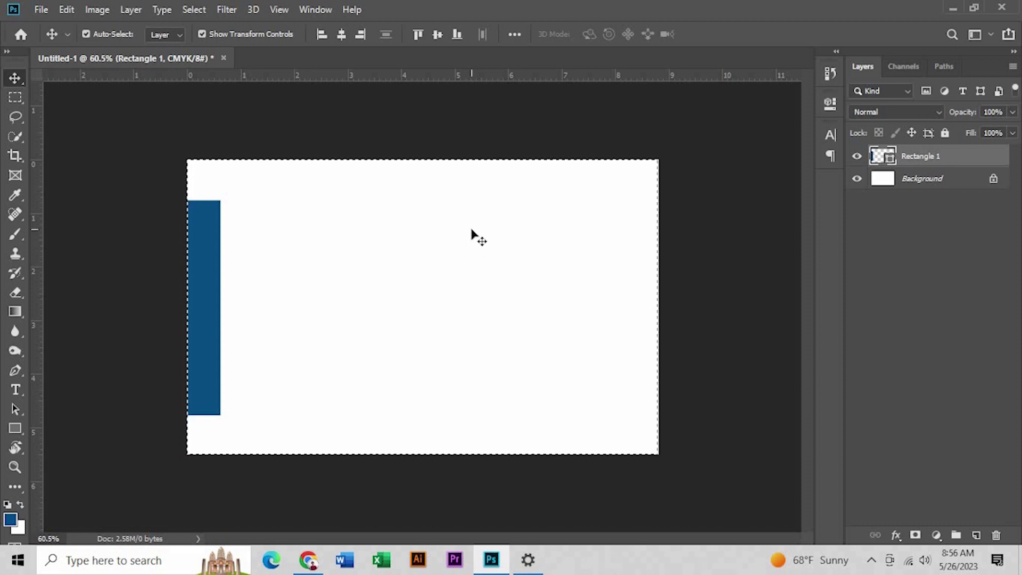
pyautogui.hotkey('ctrl', 'd')
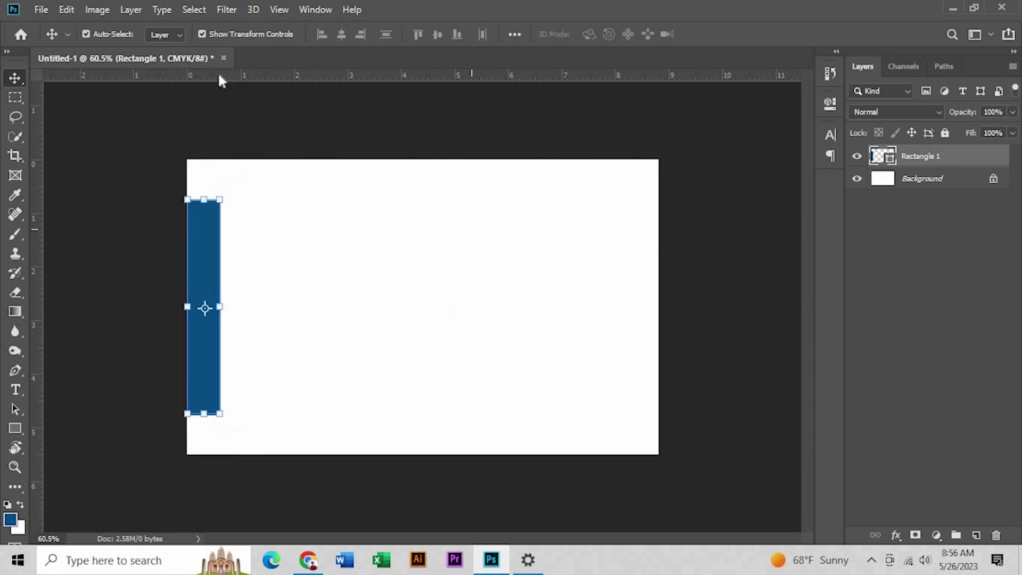
# Clear the selection, adjust the view, and make the blue Rectangle 1 bar the active layer.
pyautogui.click(195, 10)
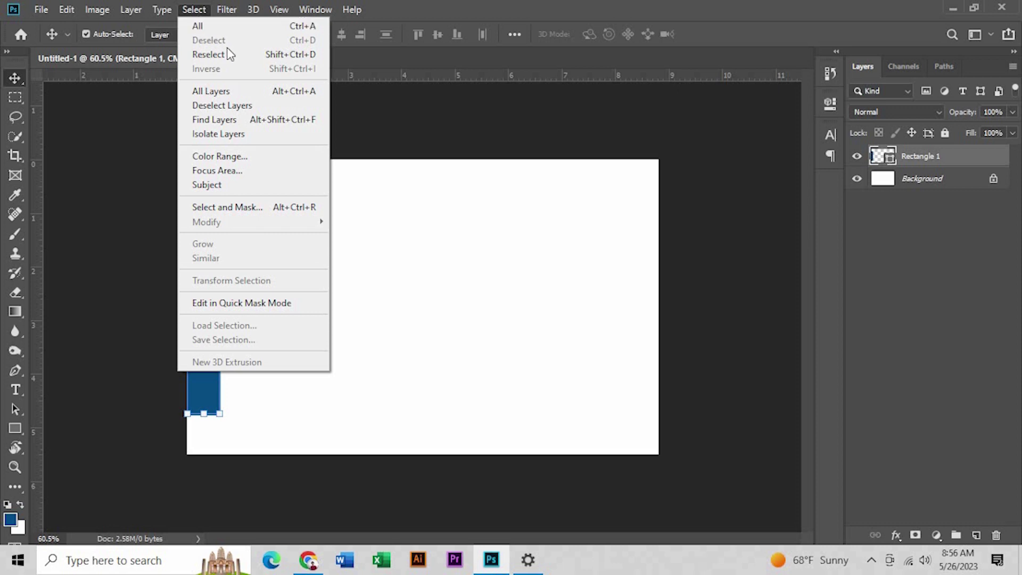
pyautogui.click(436, 279)
pyautogui.scroll(-2, 275, 250)
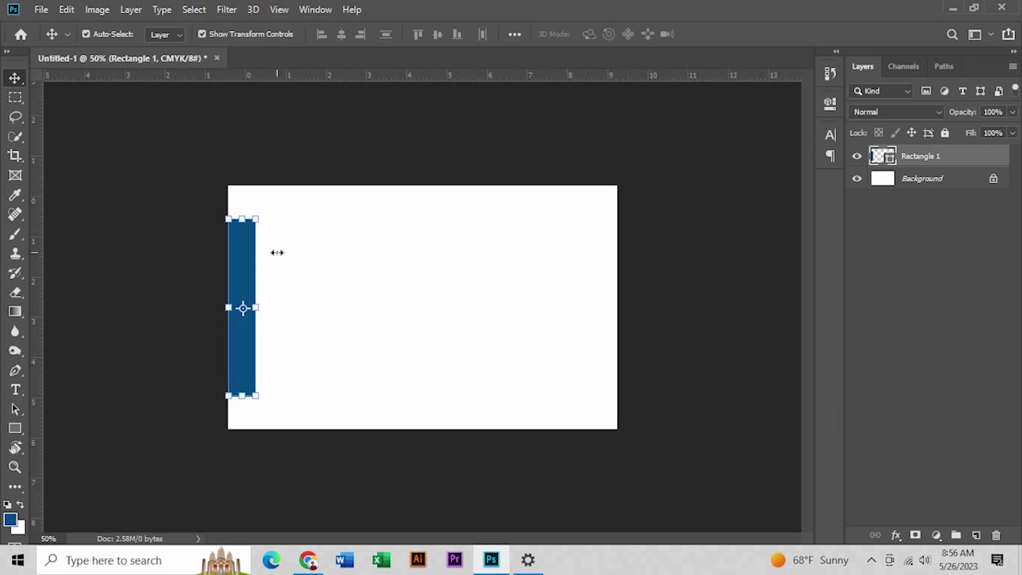
pyautogui.scroll(3, 152, 258)
pyautogui.click(223, 245)
pyautogui.scroll(3, 178, 216)
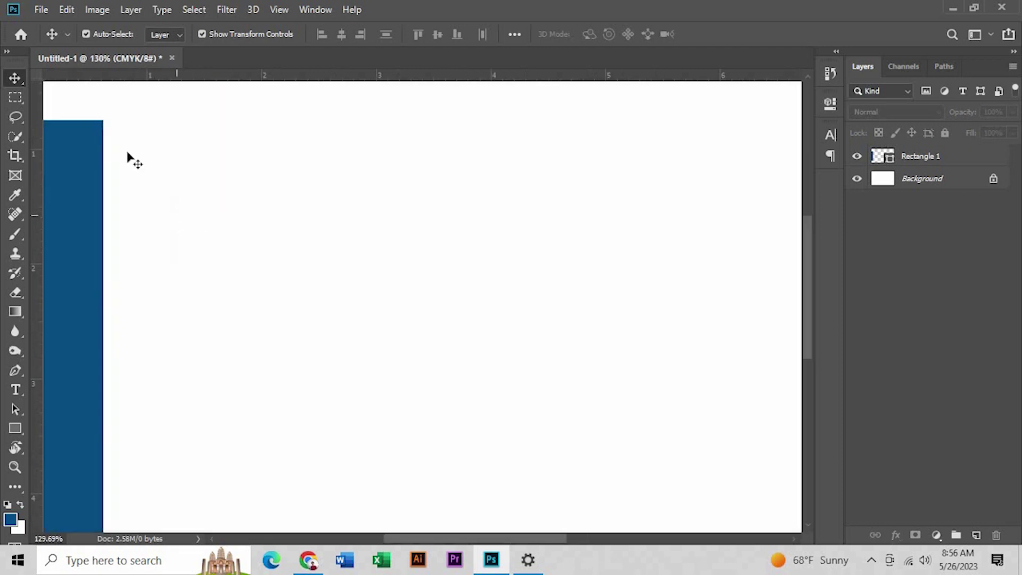
pyautogui.scroll(-1, 216, 418)
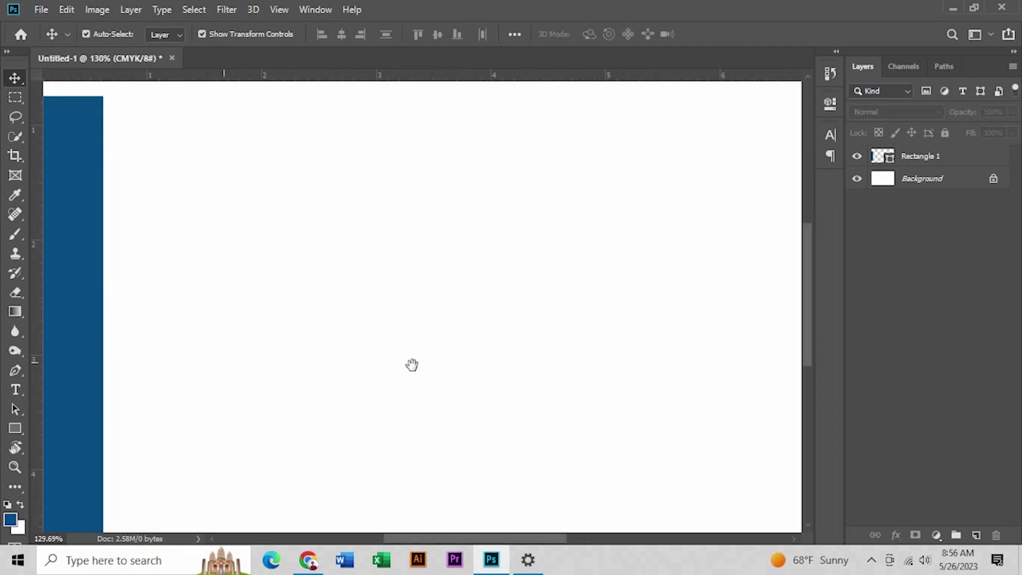
pyautogui.hscroll(-5, 411, 365)
pyautogui.scroll(-1, 314, 333)
pyautogui.scroll(-1, 314, 333)
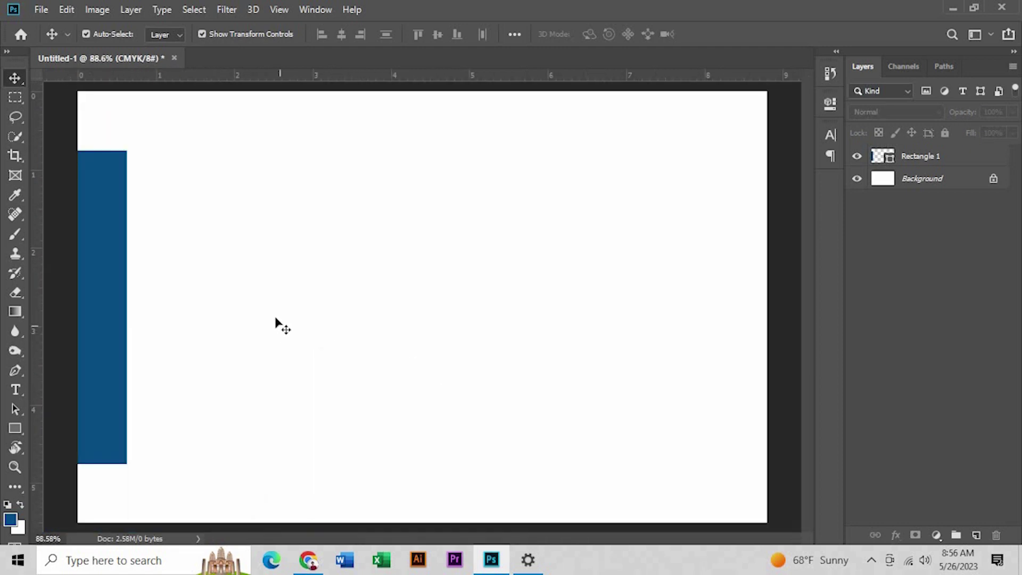
pyautogui.click(122, 216)
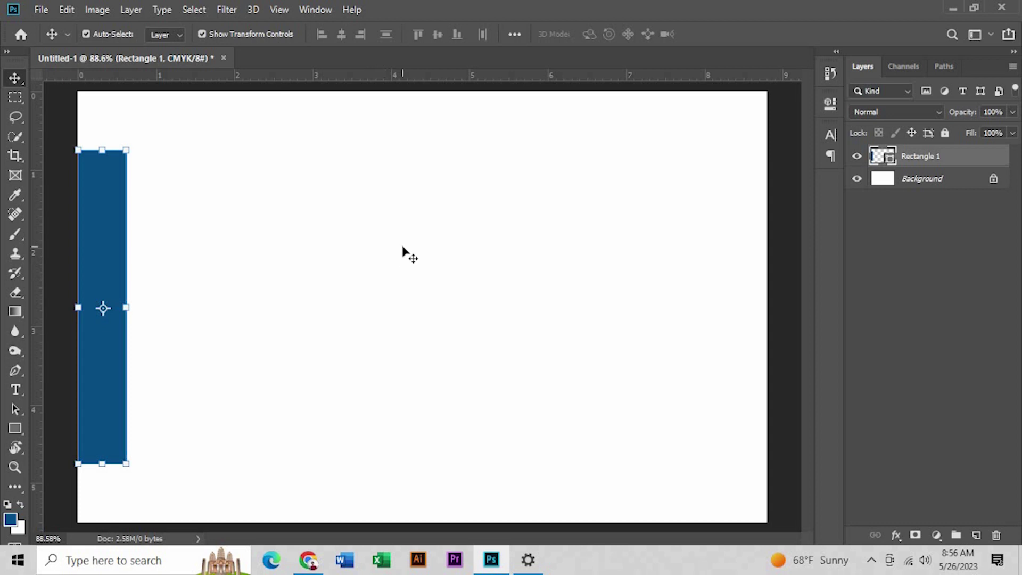
# Give all four corners of the blue bar a 25 px radius in Properties.
pyautogui.click(314, 10)
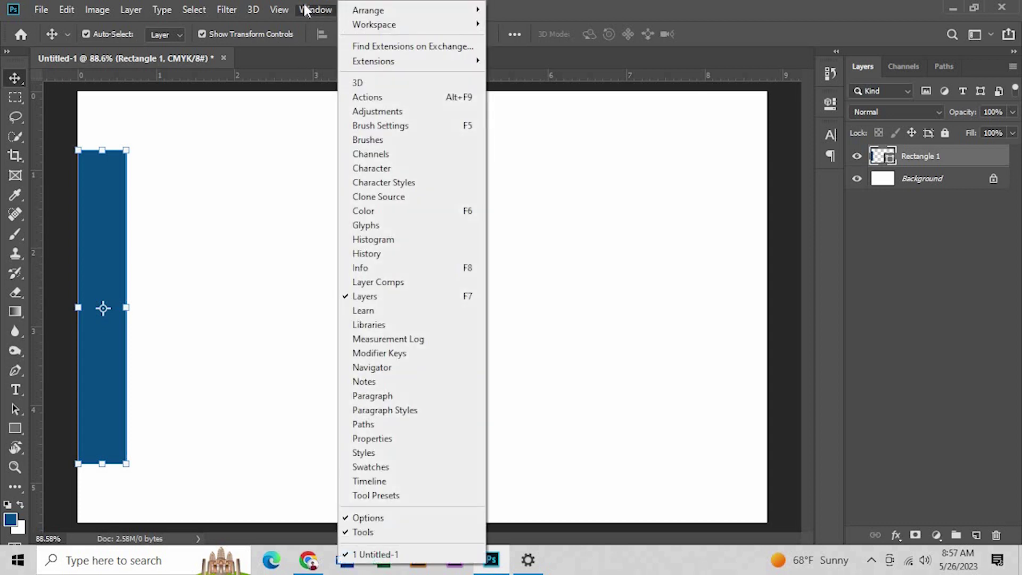
pyautogui.click(388, 438)
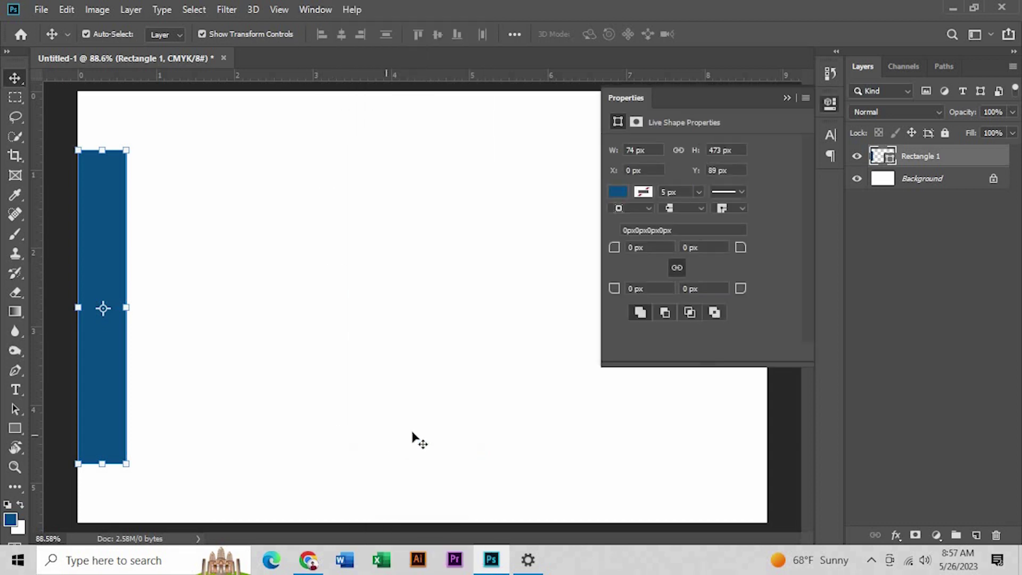
pyautogui.click(612, 248)
pyautogui.write('50')
pyautogui.press('Return')
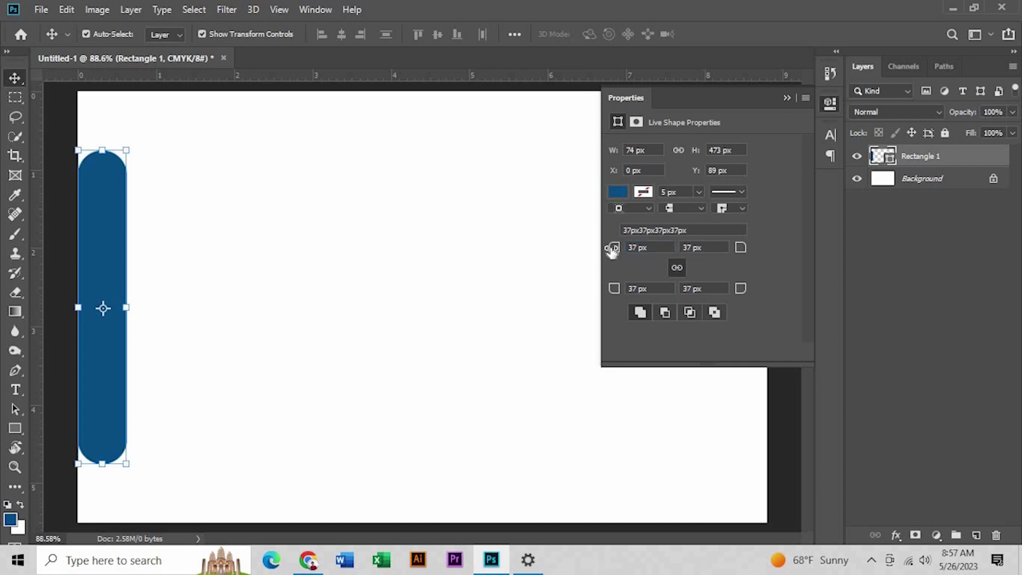
pyautogui.scroll(-3, 468, 301)
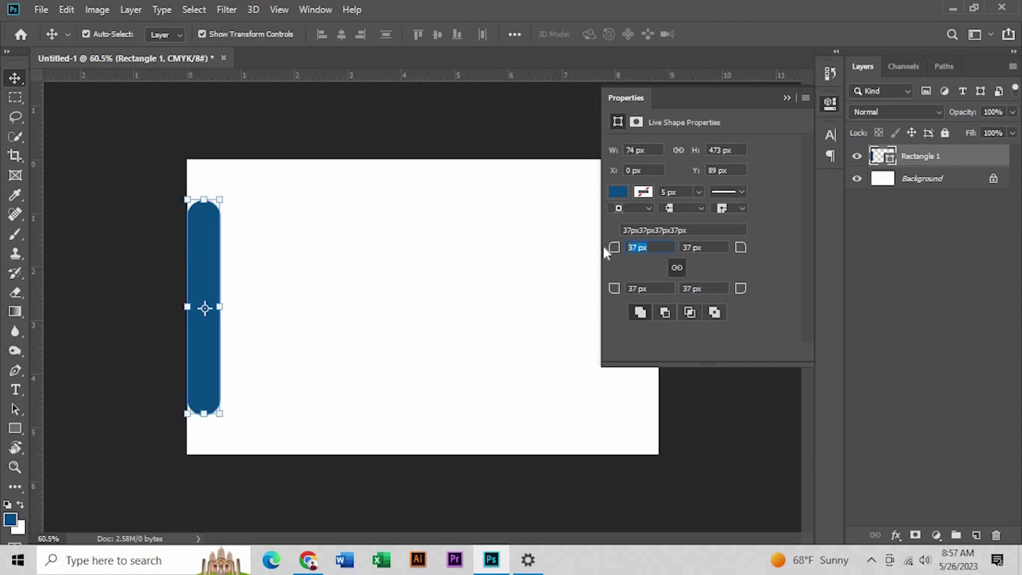
pyautogui.write('2')
pyautogui.write('5')
pyautogui.press('Return')
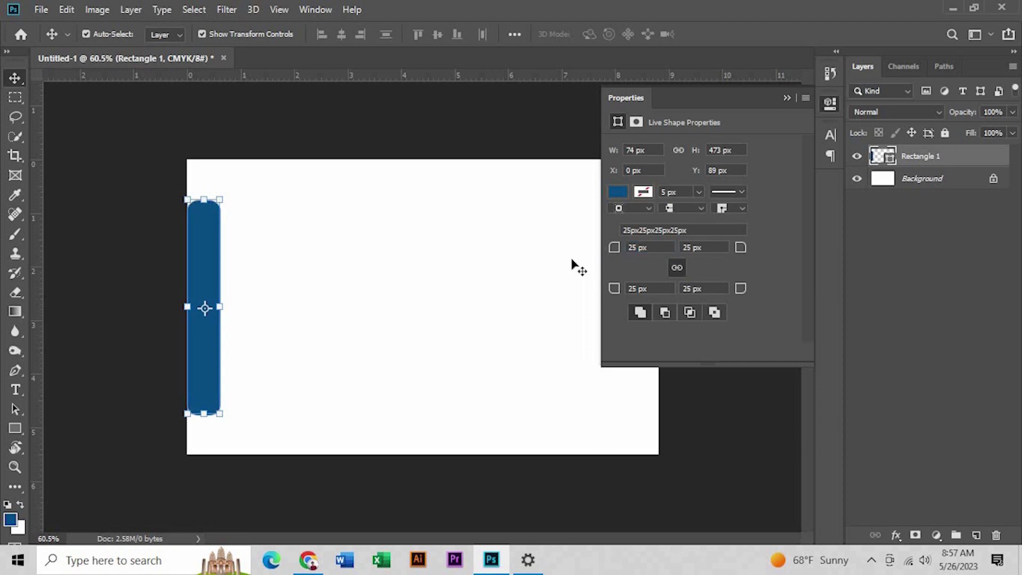
pyautogui.click(534, 245)
# Stretch the blue bar slightly further to the left and commit the change.
pyautogui.click(787, 98)
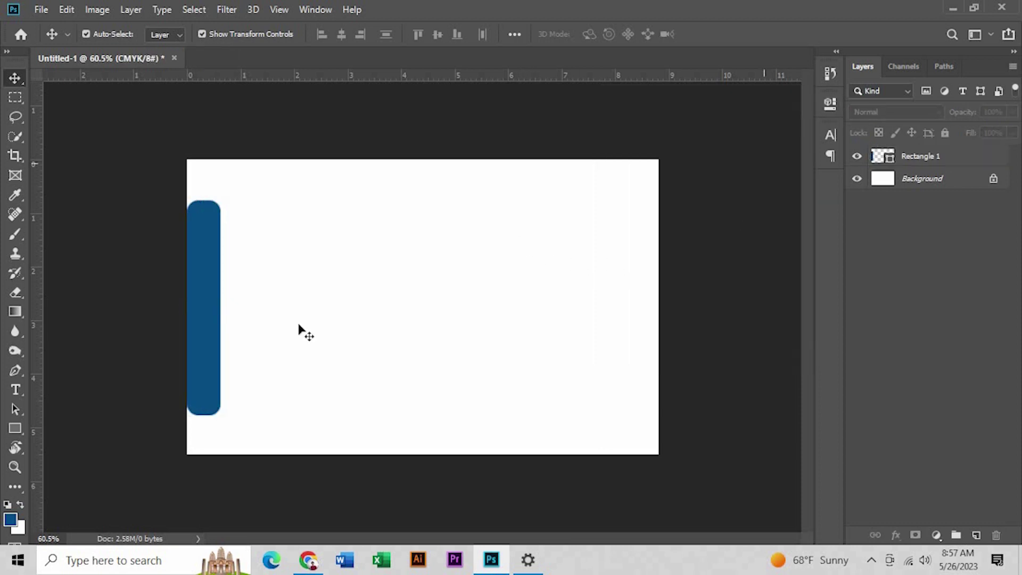
pyautogui.click(210, 282)
pyautogui.moveTo(187, 307); pyautogui.dragTo(179, 309)
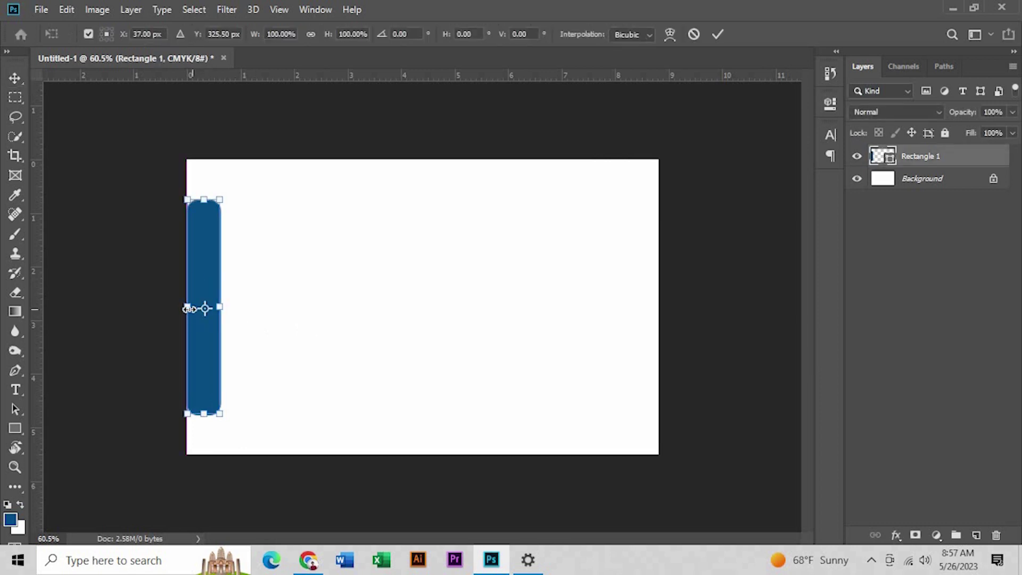
pyautogui.click(718, 34)
pyautogui.click(529, 247)
pyautogui.scroll(5, 142, 234)
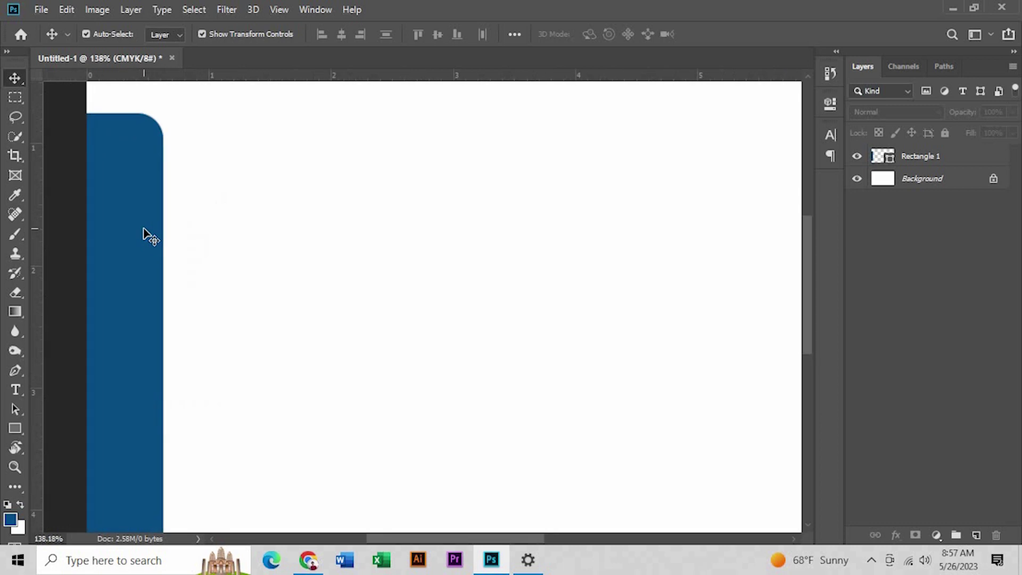
pyautogui.click(141, 231)
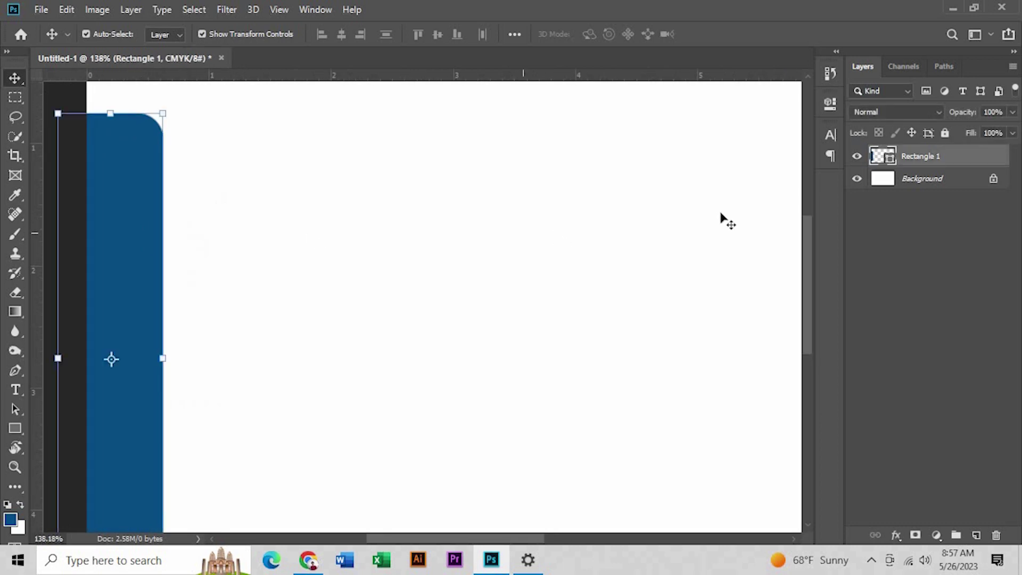
# Set the blue bar's corner radius to 50 px and commit a transform.
pyautogui.click(315, 10)
pyautogui.click(417, 438)
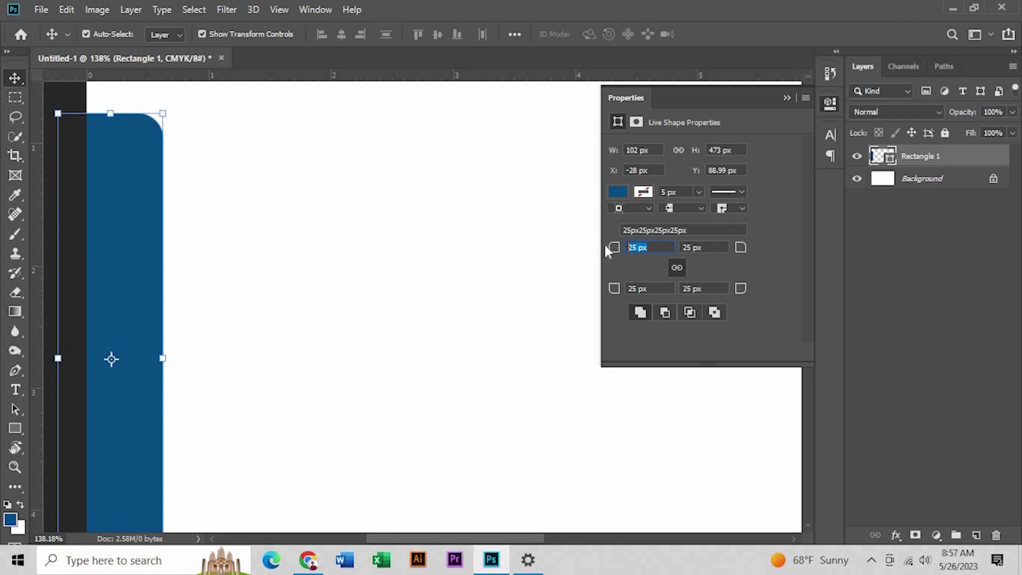
pyautogui.write('50')
pyautogui.press('Return')
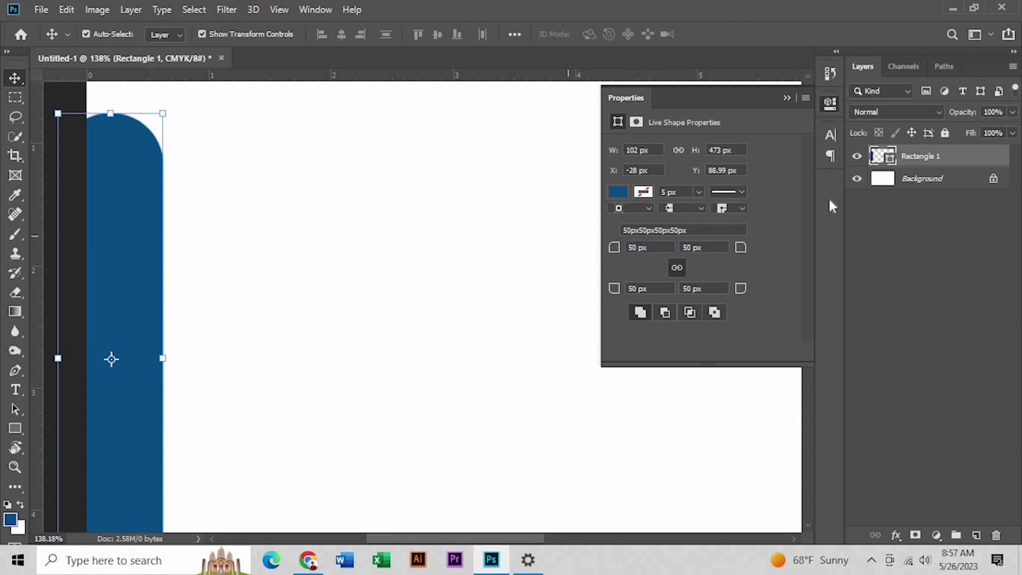
pyautogui.click(786, 98)
pyautogui.scroll(-3, 96, 347)
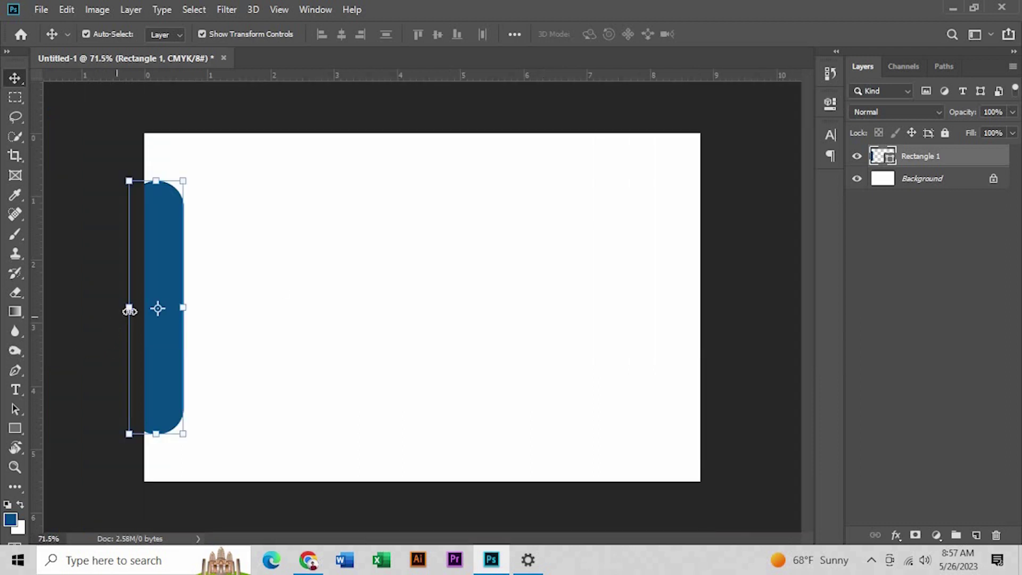
pyautogui.hotkey('ctrl', 't')
pyautogui.click(717, 35)
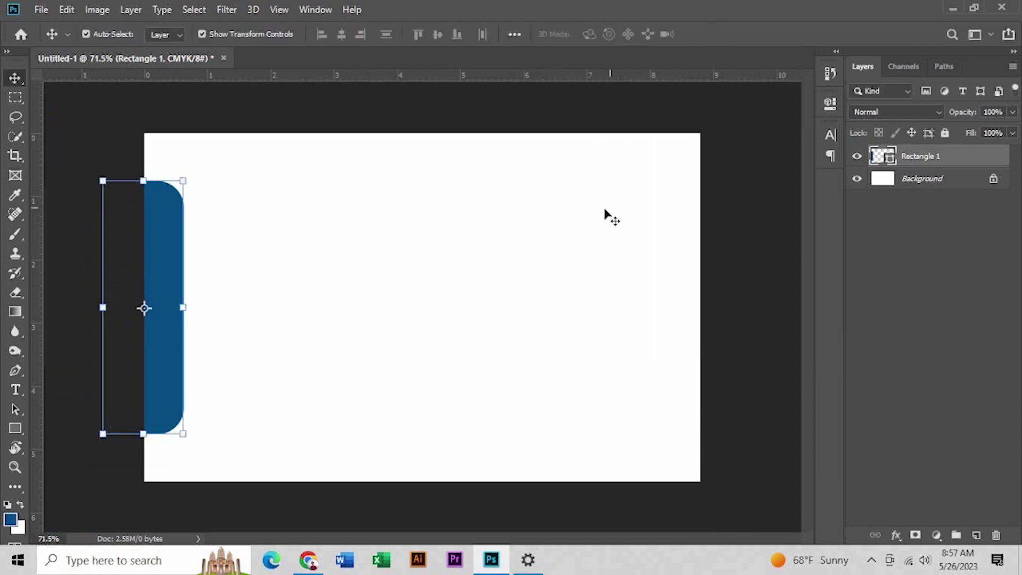
pyautogui.scroll(-2, 382, 256)
pyautogui.scroll(2, 382, 256)
# Duplicate the blue bar onto the right edge and widen the copy leftward into a wide panel.
pyautogui.click(203, 264)
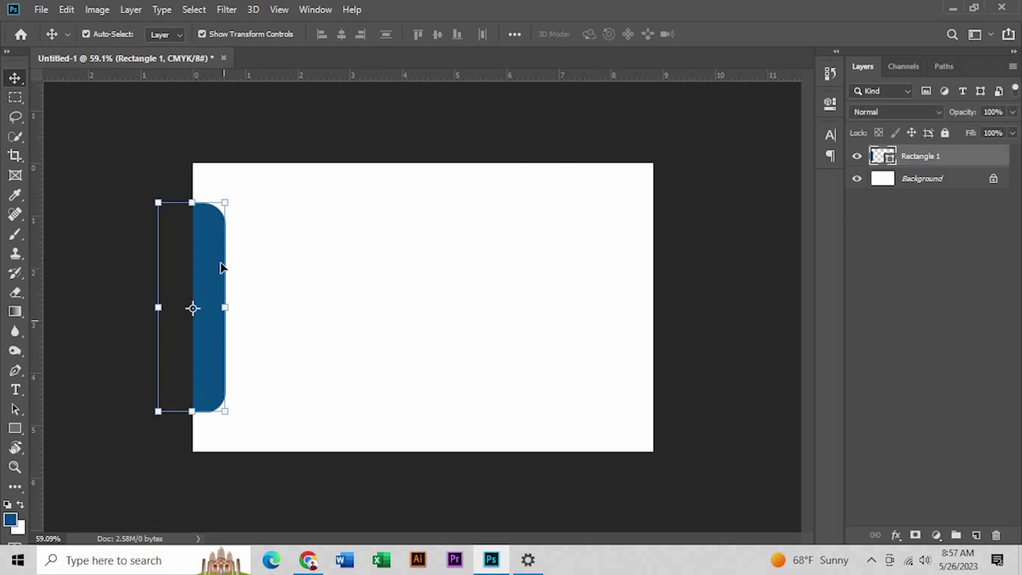
pyautogui.moveTo(223, 260); pyautogui.dragTo(683, 261)
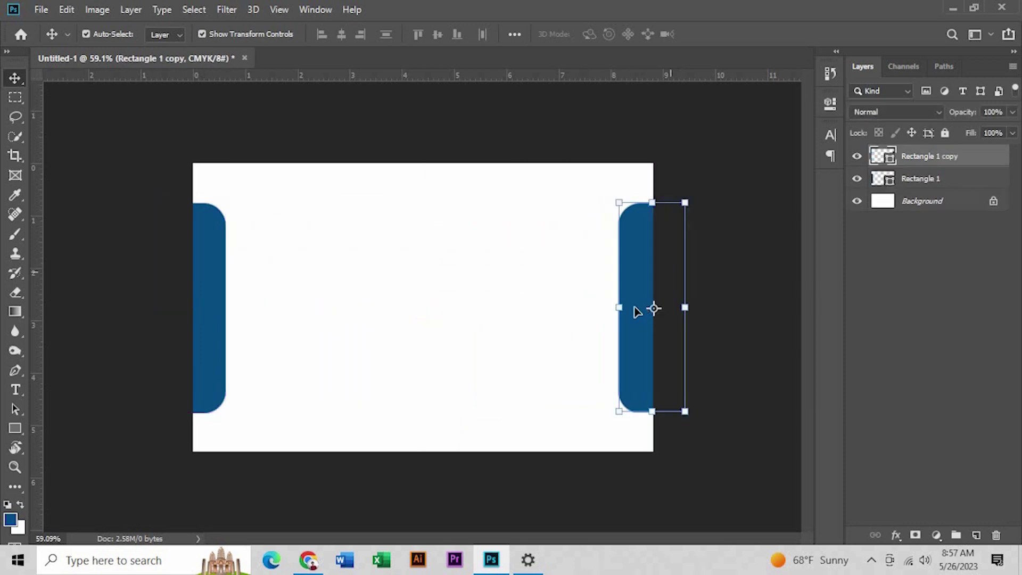
pyautogui.moveTo(622, 308); pyautogui.dragTo(423, 307)
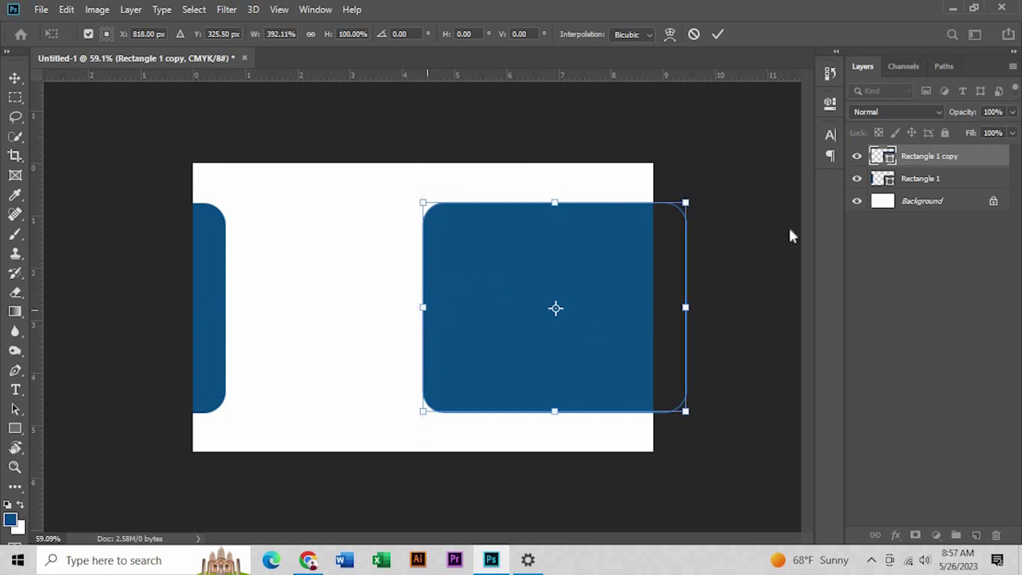
pyautogui.click(717, 34)
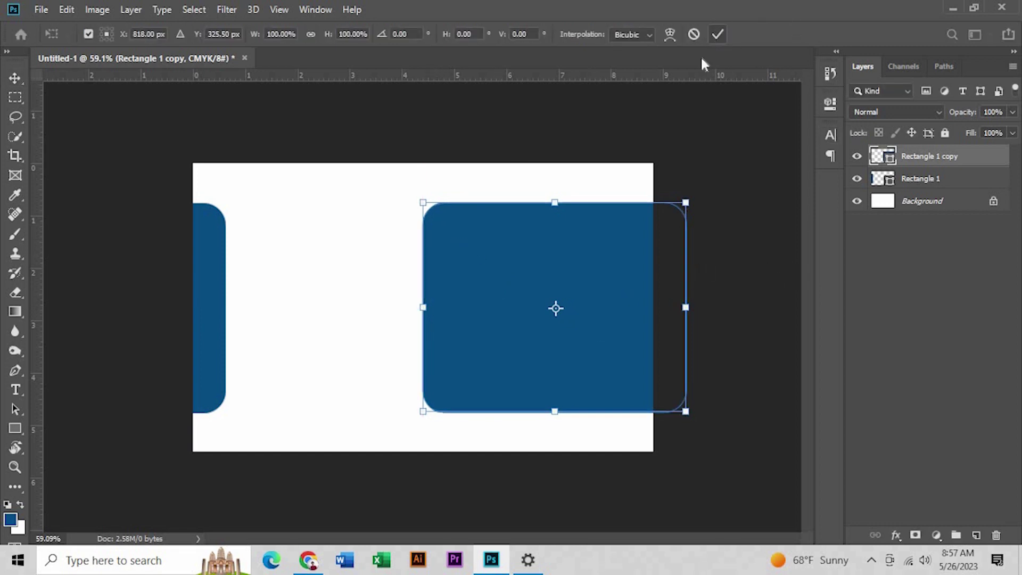
pyautogui.click(718, 34)
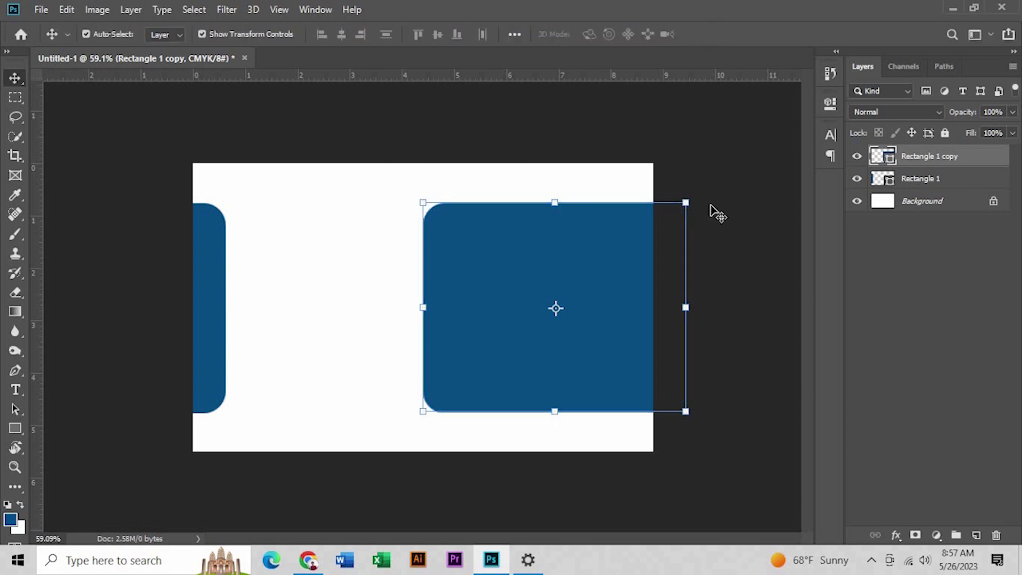
pyautogui.click(721, 241)
# Scroll the canvas view and switch over to Google Chrome.
pyautogui.scroll(-3, 471, 264)
pyautogui.scroll(2, 411, 281)
pyautogui.scroll(1, 410, 286)
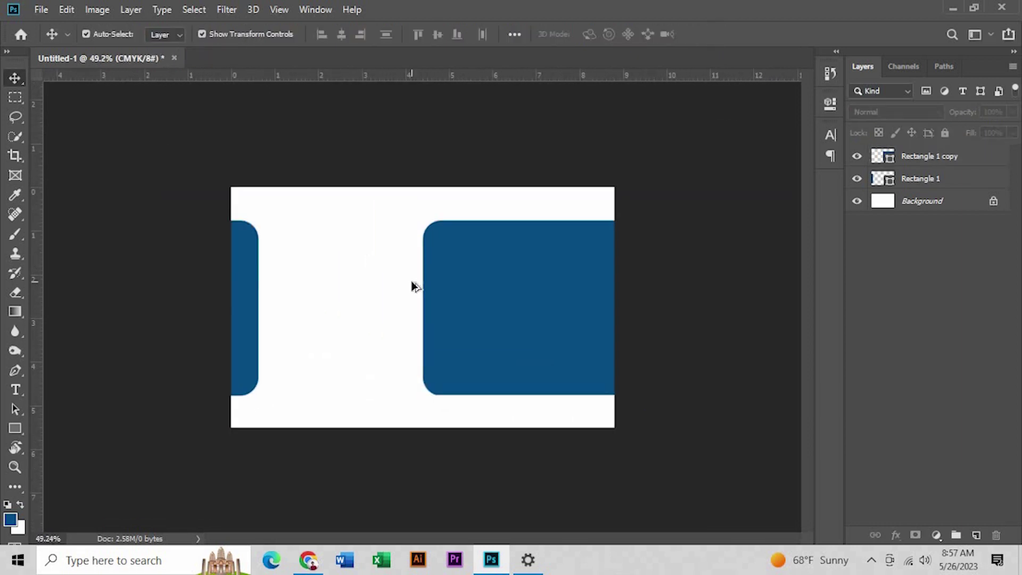
pyautogui.scroll(1, 440, 277)
pyautogui.scroll(2, 403, 303)
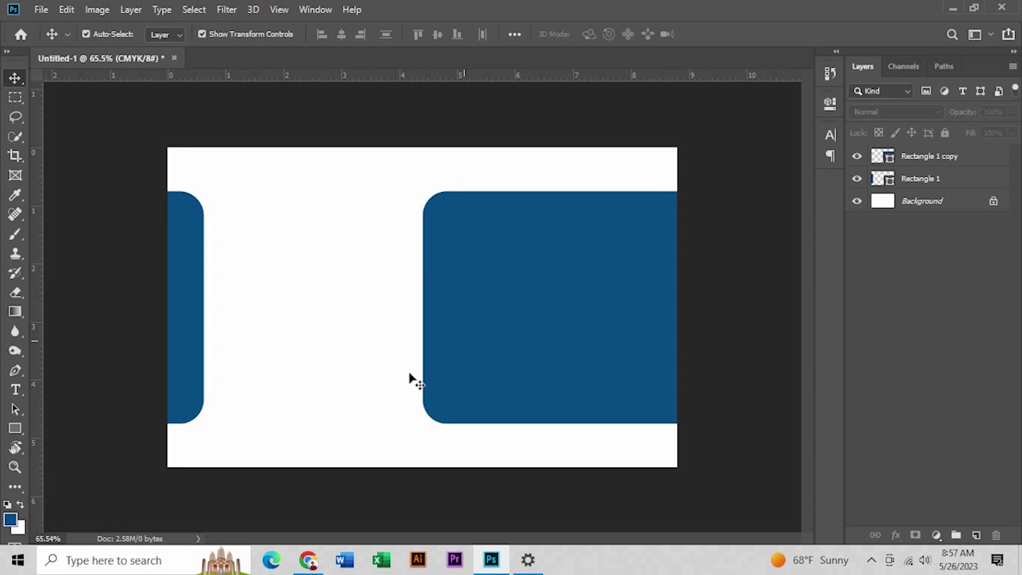
pyautogui.click(306, 560)
# Search Google Images for 'logo' in a new Chrome tab.
pyautogui.click(200, 13)
pyautogui.click(264, 46)
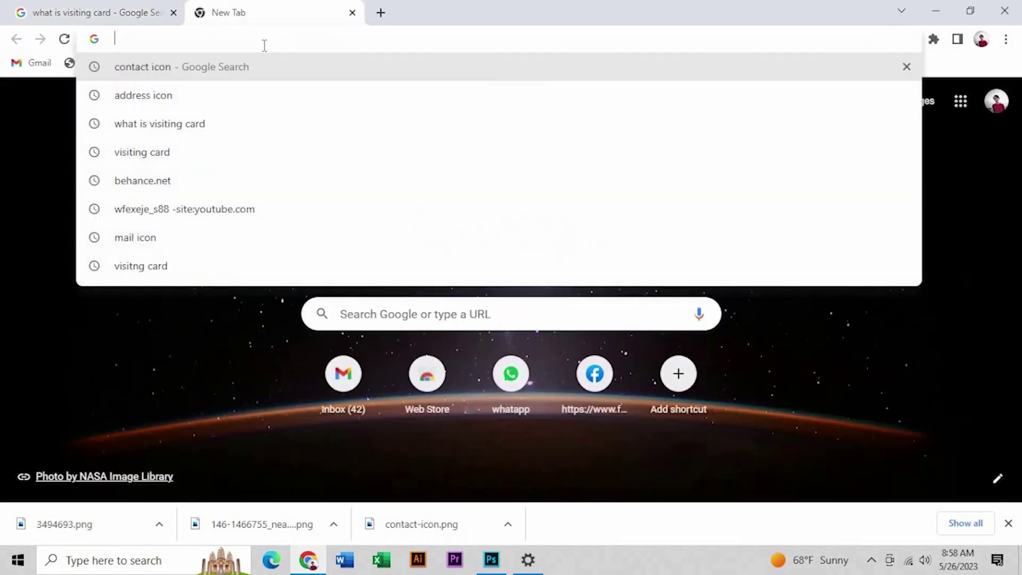
pyautogui.write('l')
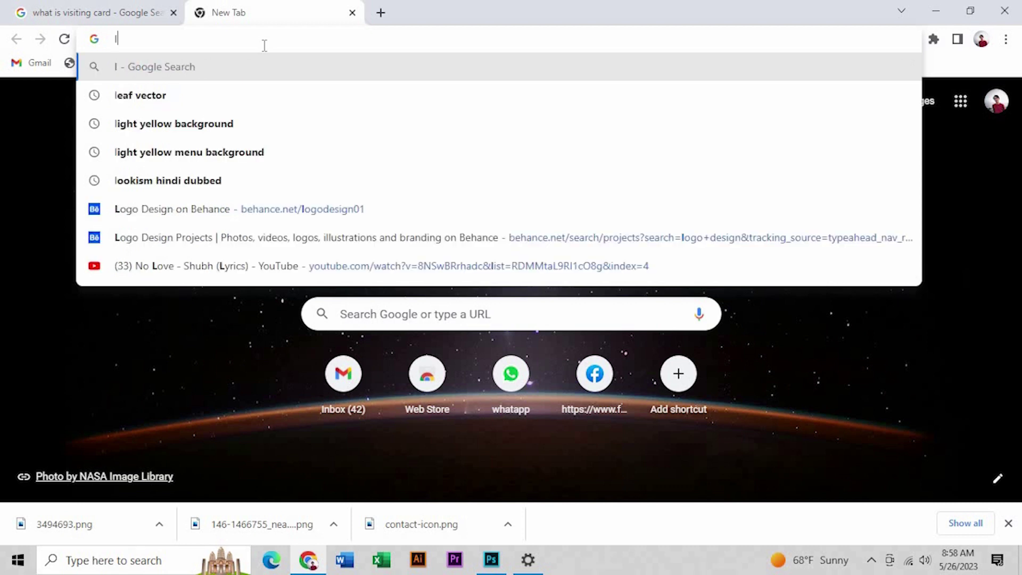
pyautogui.write('ogo')
pyautogui.press('Return')
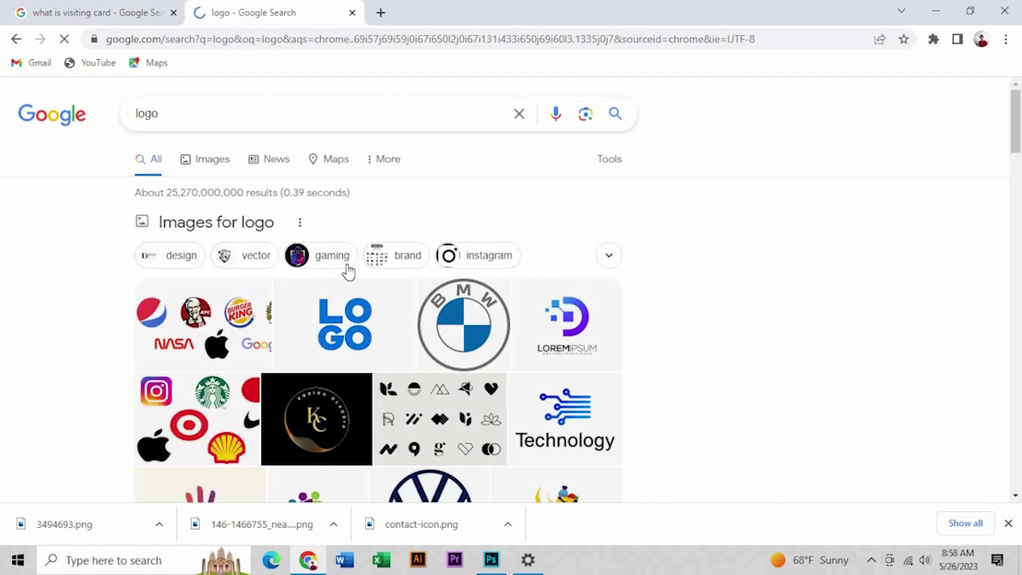
pyautogui.click(215, 162)
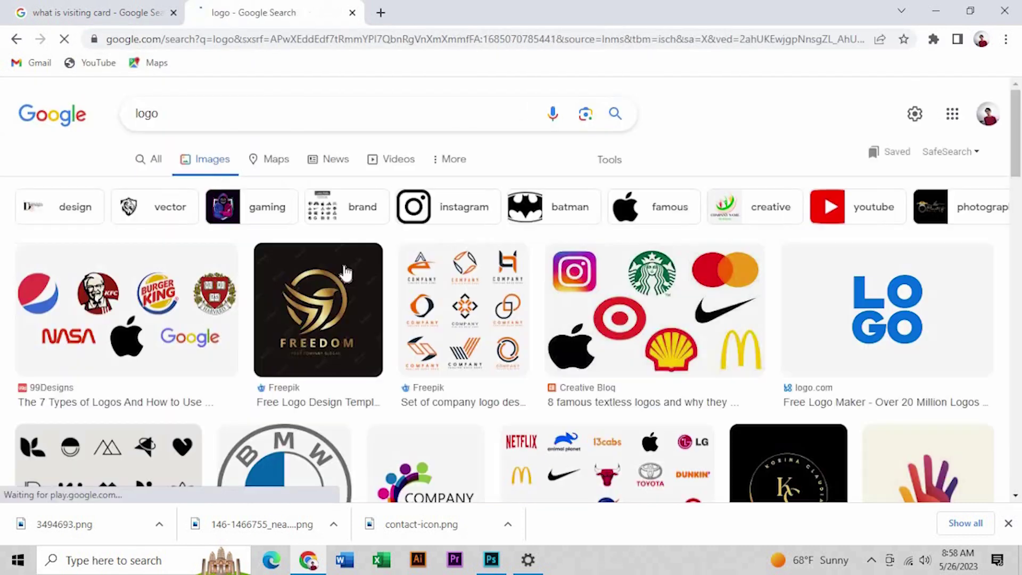
pyautogui.scroll(-3, 409, 289)
pyautogui.scroll(-3, 410, 289)
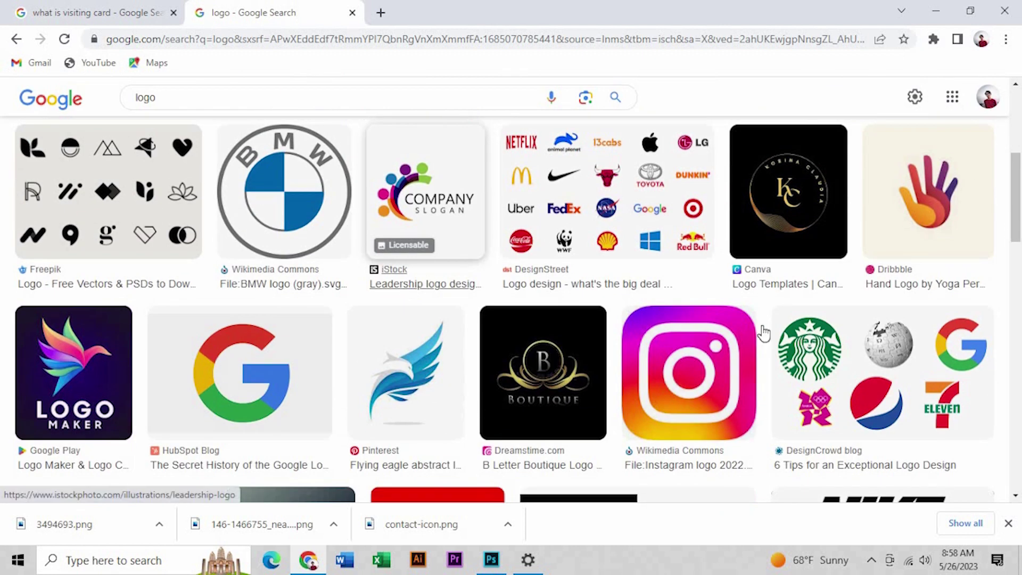
# Copy the Dribbble gradient hand logo image from the results.
pyautogui.click(246, 391)
pyautogui.scroll(-2, 708, 380)
pyautogui.scroll(-5, 708, 379)
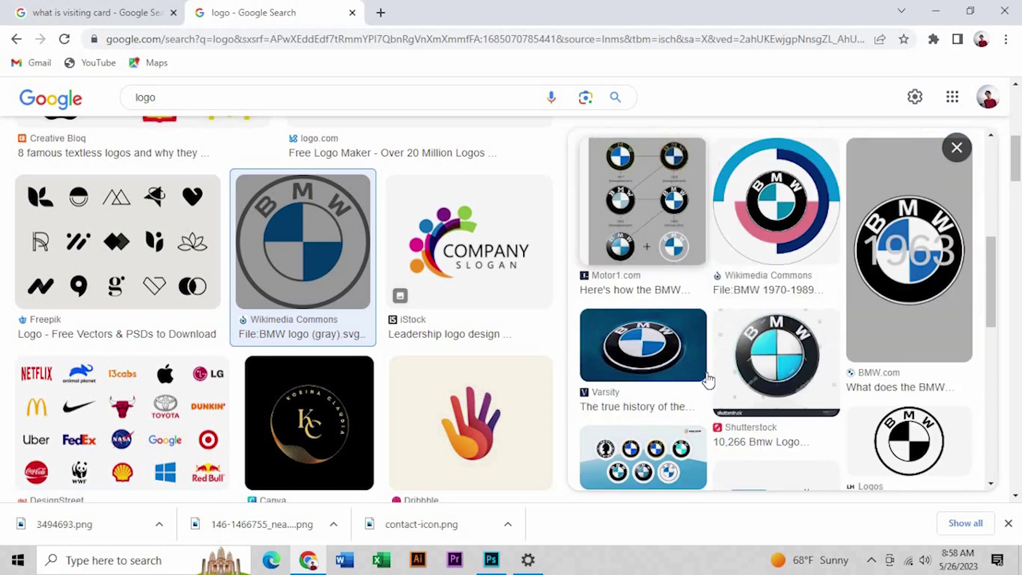
pyautogui.scroll(10, 708, 380)
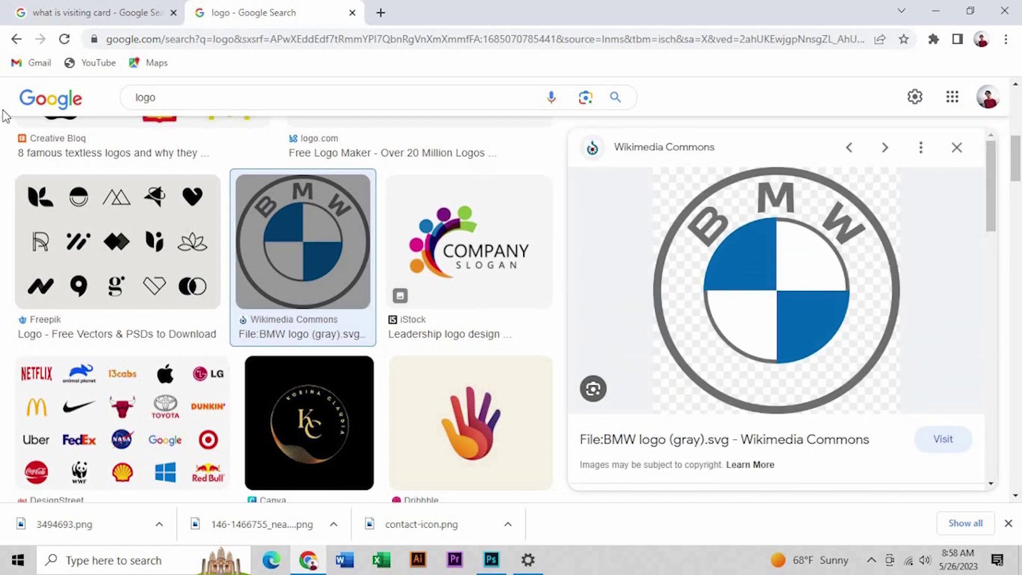
pyautogui.click(16, 39)
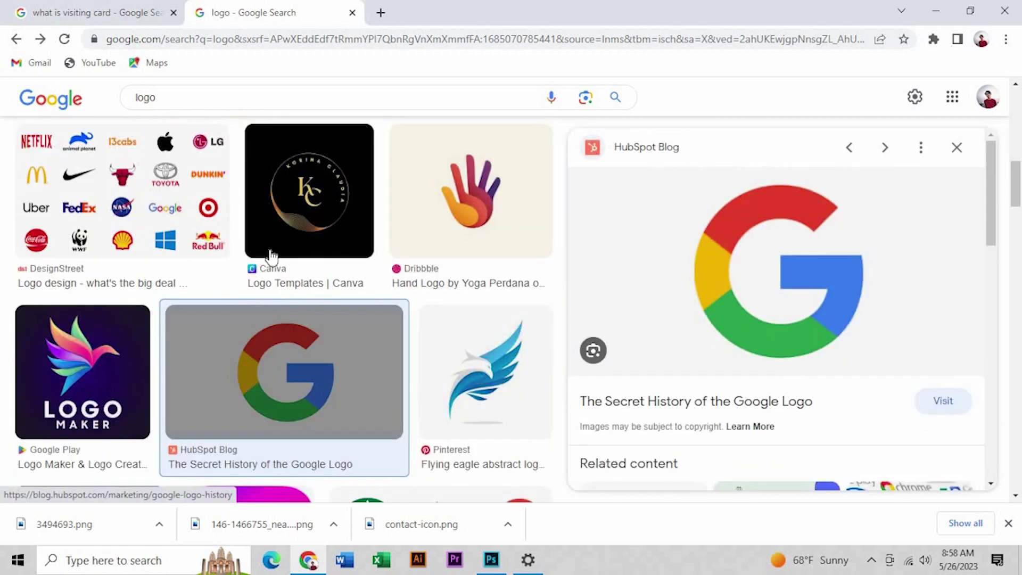
pyautogui.click(513, 186)
pyautogui.rightClick(766, 285)
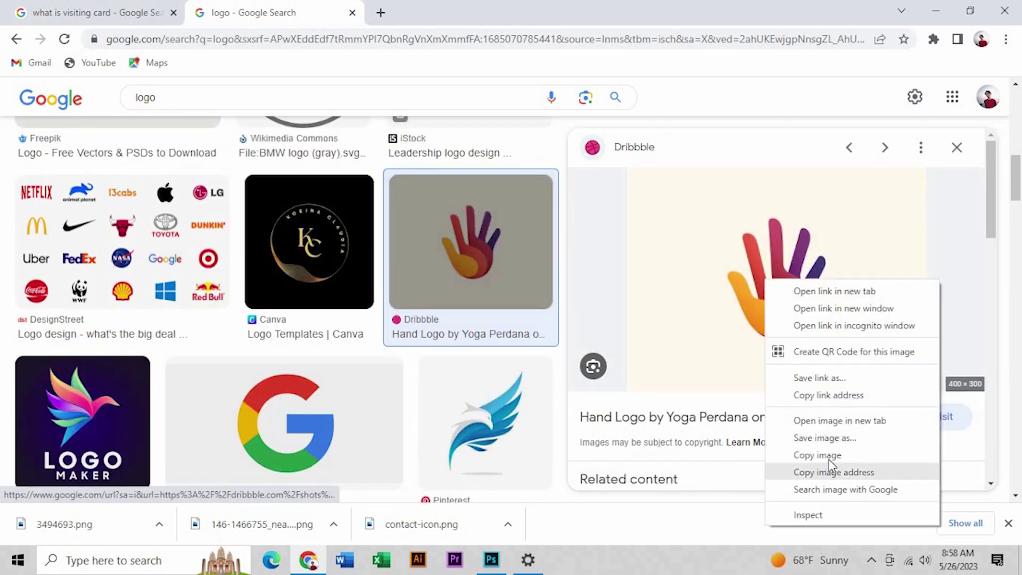
pyautogui.click(830, 454)
# Paste the copied hand logo into the Photoshop card as Layer 1.
pyautogui.click(491, 560)
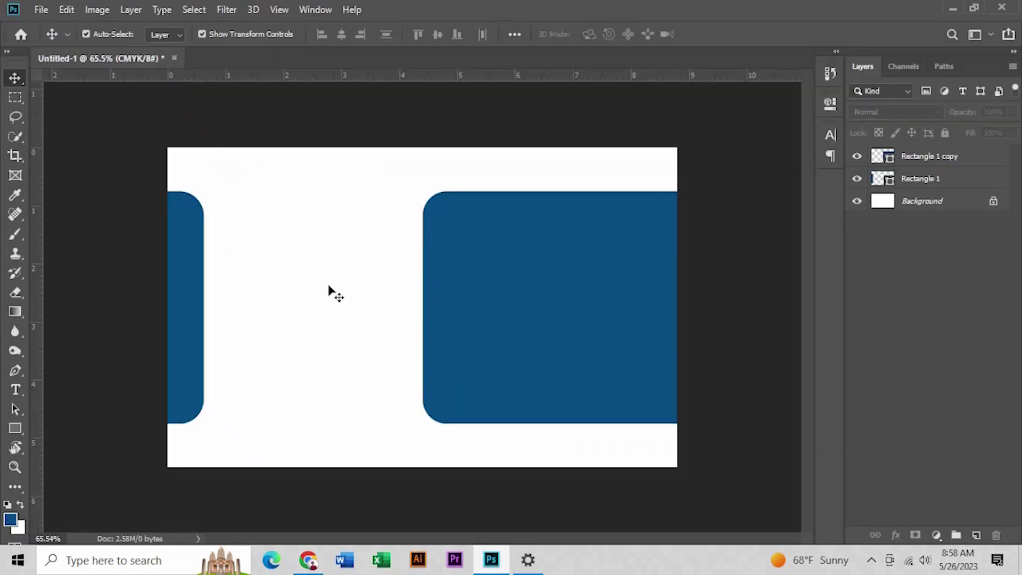
pyautogui.hotkey('ctrl', 'v')
pyautogui.moveTo(422, 285); pyautogui.dragTo(328, 306)
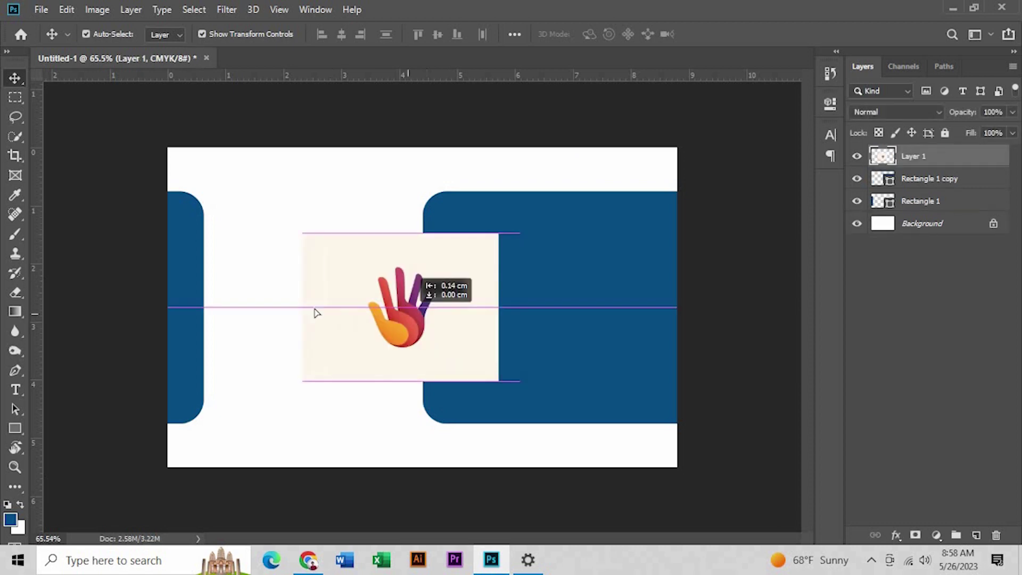
pyautogui.scroll(6, 382, 327)
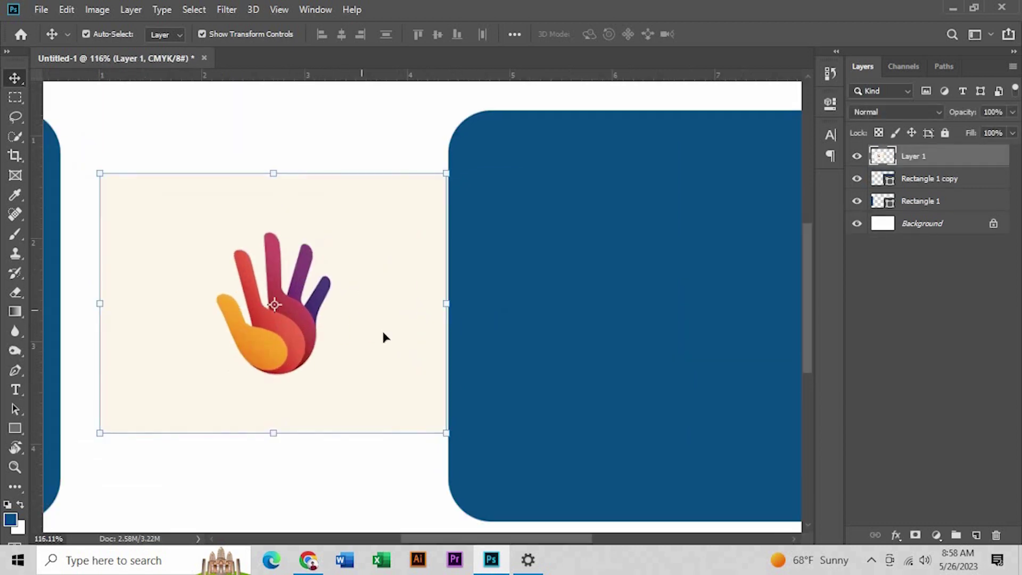
pyautogui.moveTo(382, 329); pyautogui.dragTo(372, 336)
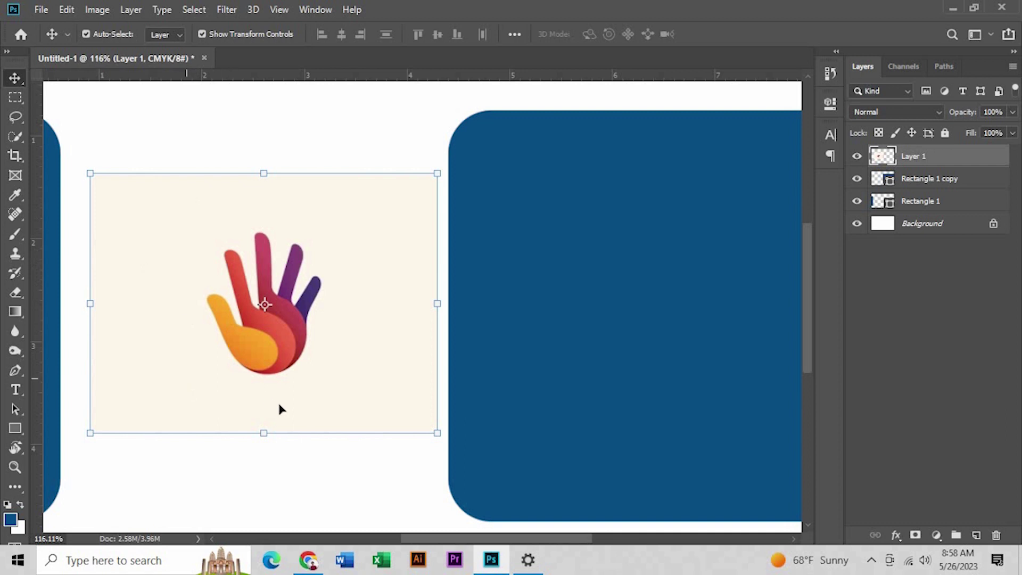
# Position the hand logo on the large blue panel at the right.
pyautogui.moveTo(263, 298); pyautogui.dragTo(499, 301)
pyautogui.moveTo(470, 336); pyautogui.dragTo(224, 334)
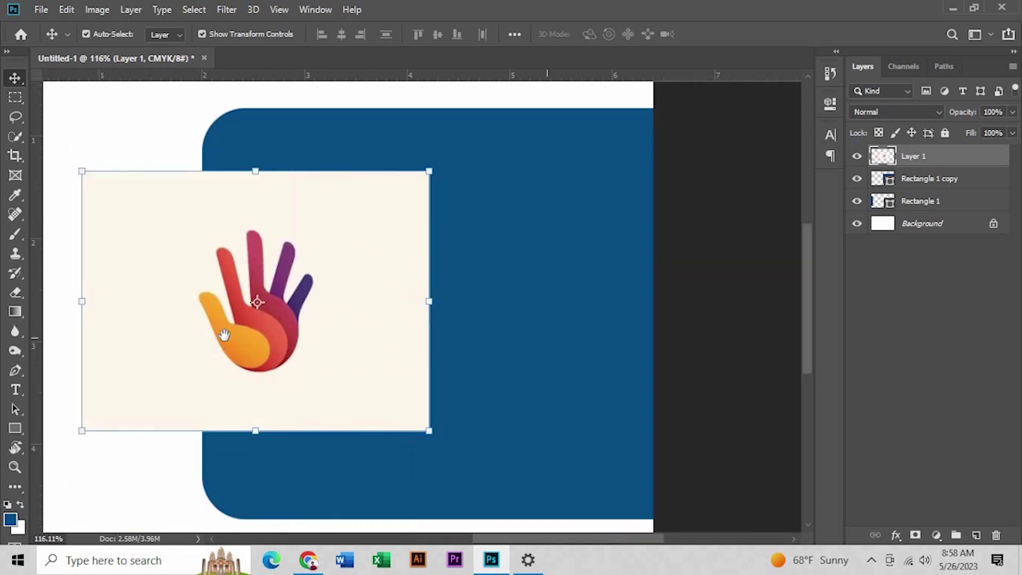
pyautogui.scroll(-3, 482, 353)
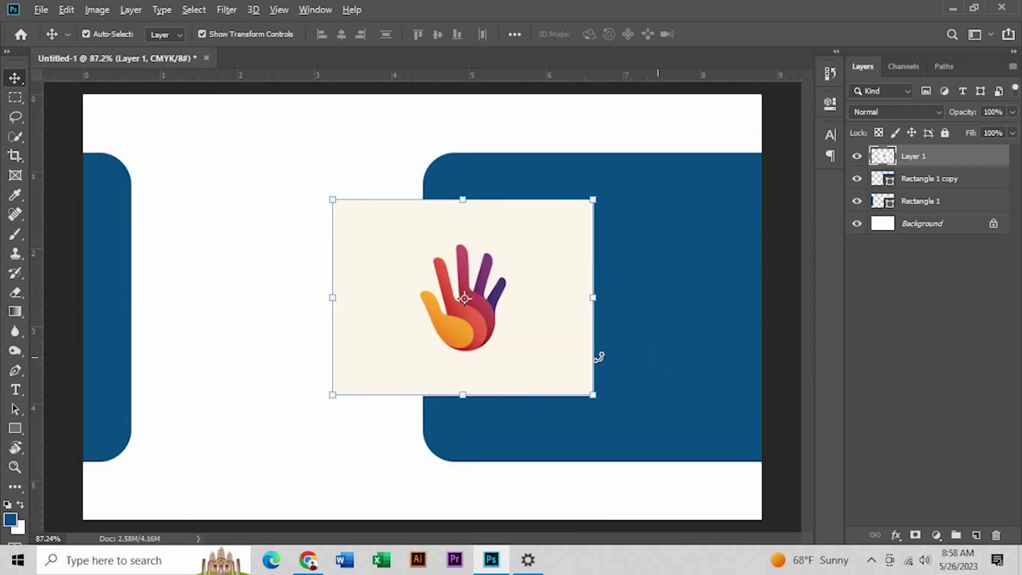
pyautogui.scroll(1, 591, 346)
pyautogui.moveTo(577, 335); pyautogui.dragTo(692, 320)
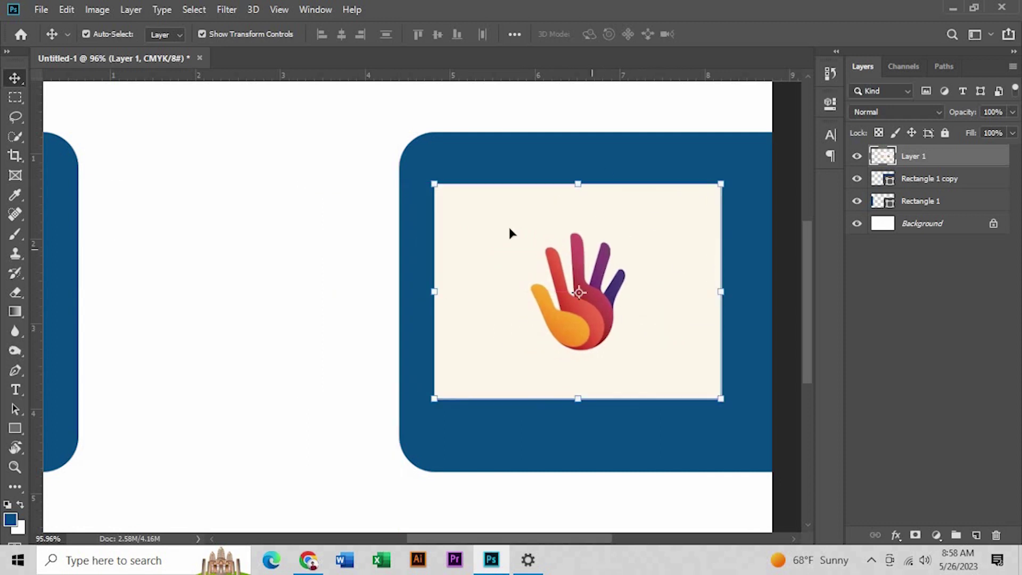
pyautogui.hscroll(2, 319, 314)
pyautogui.click(211, 322)
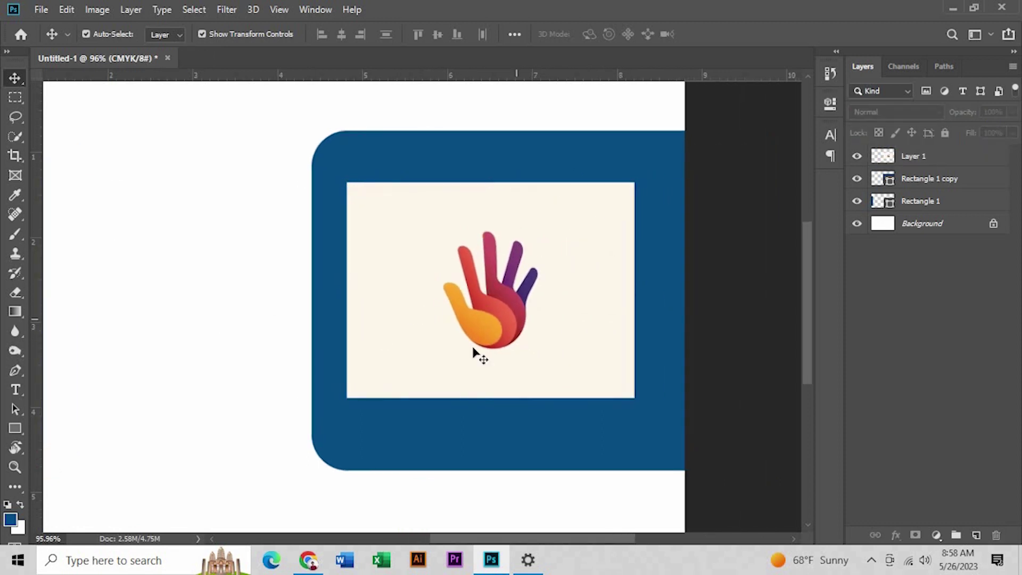
pyautogui.click(514, 355)
pyautogui.scroll(2, 554, 275)
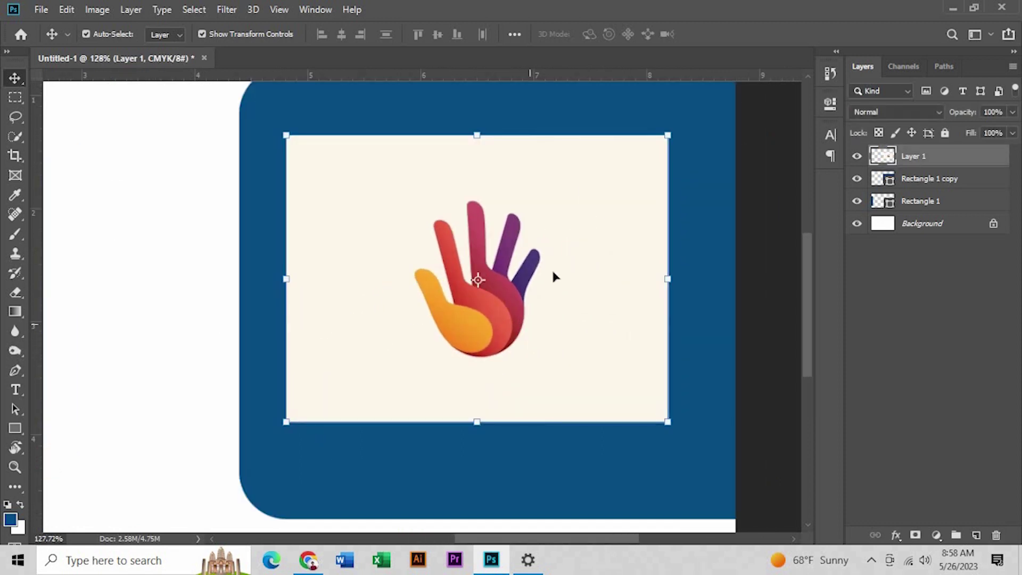
pyautogui.scroll(1, 479, 174)
pyautogui.scroll(1, 479, 173)
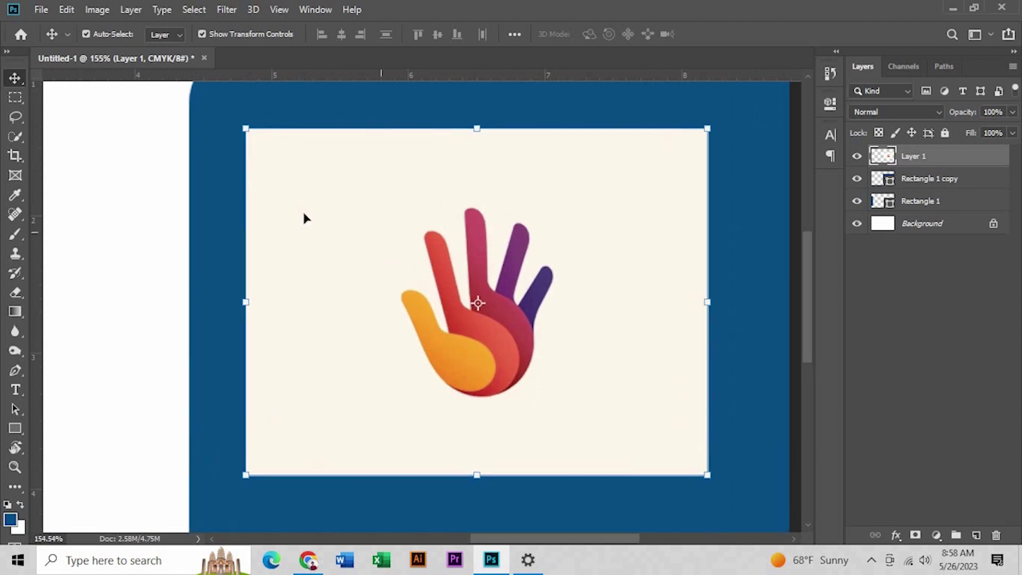
pyautogui.click(287, 218)
pyautogui.click(298, 176)
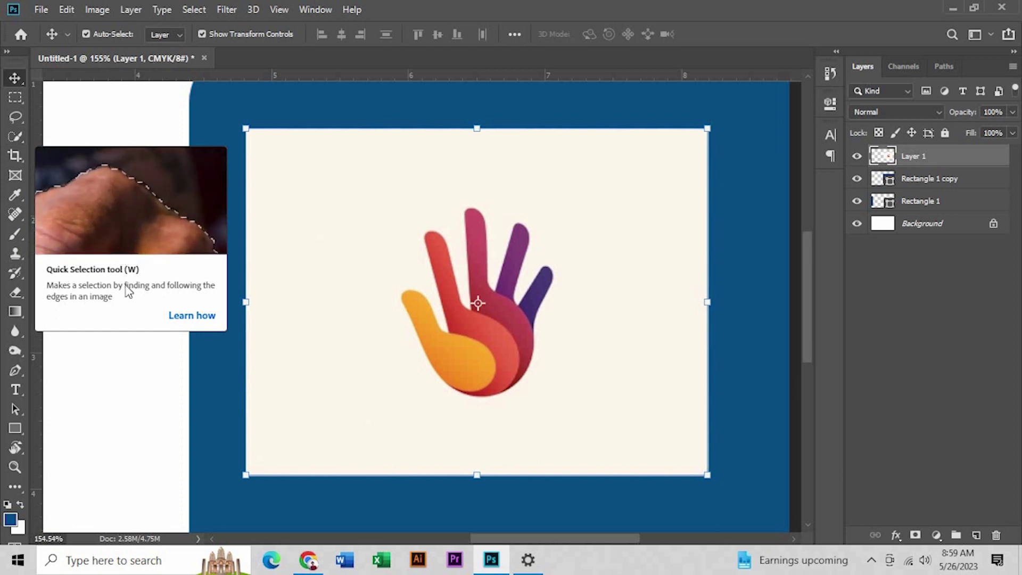
# Switch to the Magic Wand Tool from the selection tool group.
pyautogui.click(11, 138)
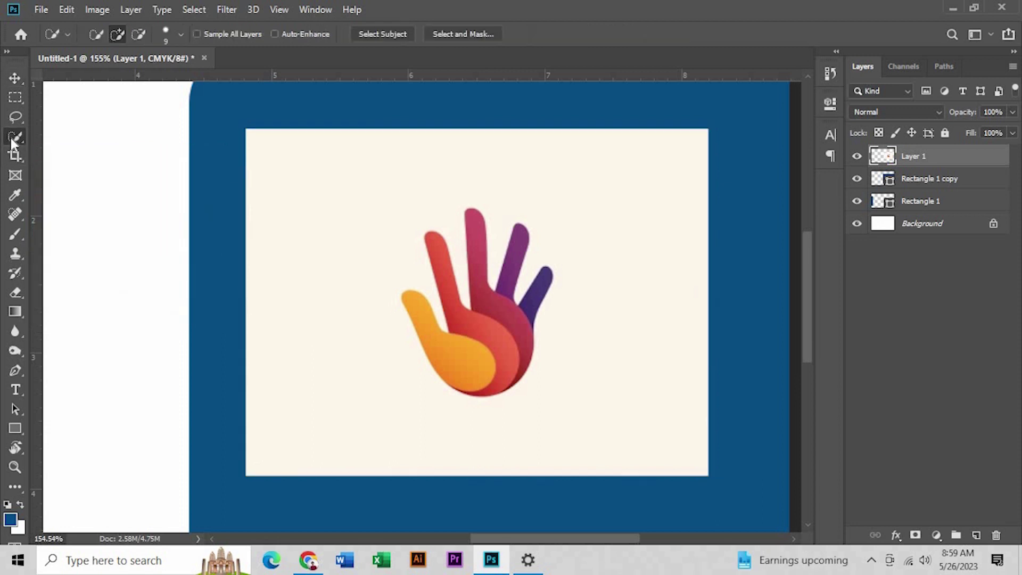
pyautogui.rightClick(11, 138)
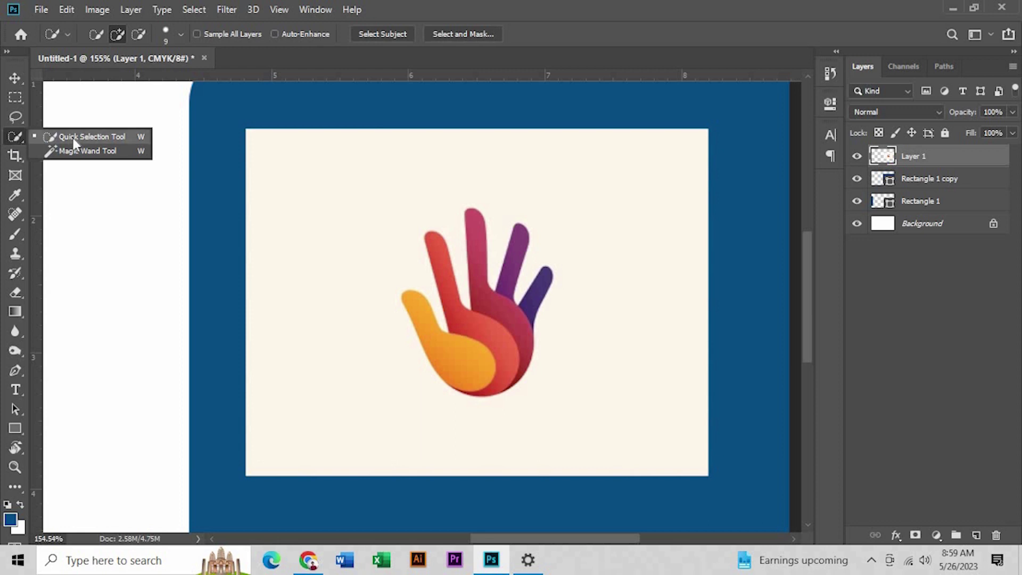
pyautogui.click(106, 151)
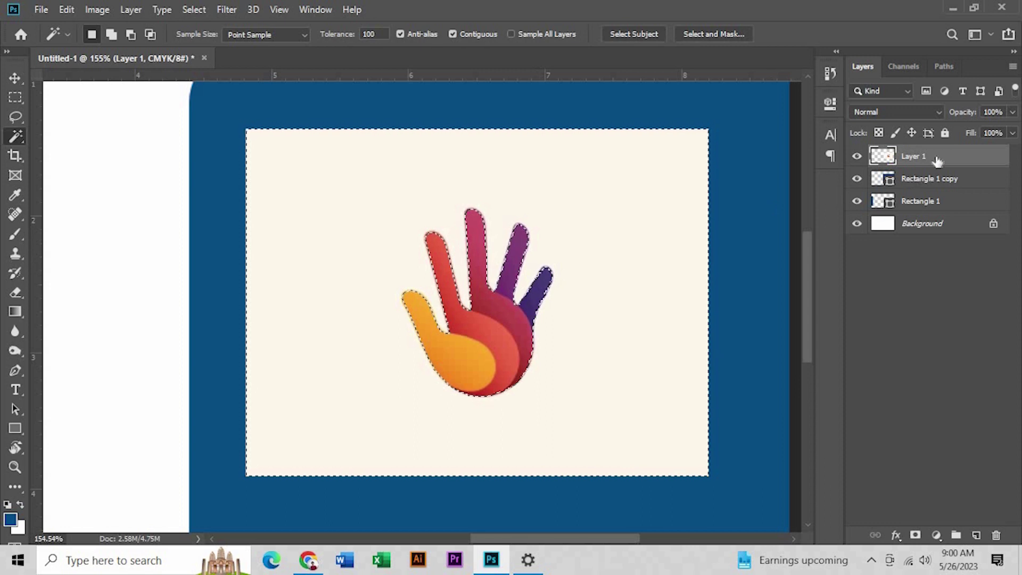
# Delete the cream background from the hand logo layer and clear the selection.
pyautogui.click(943, 181)
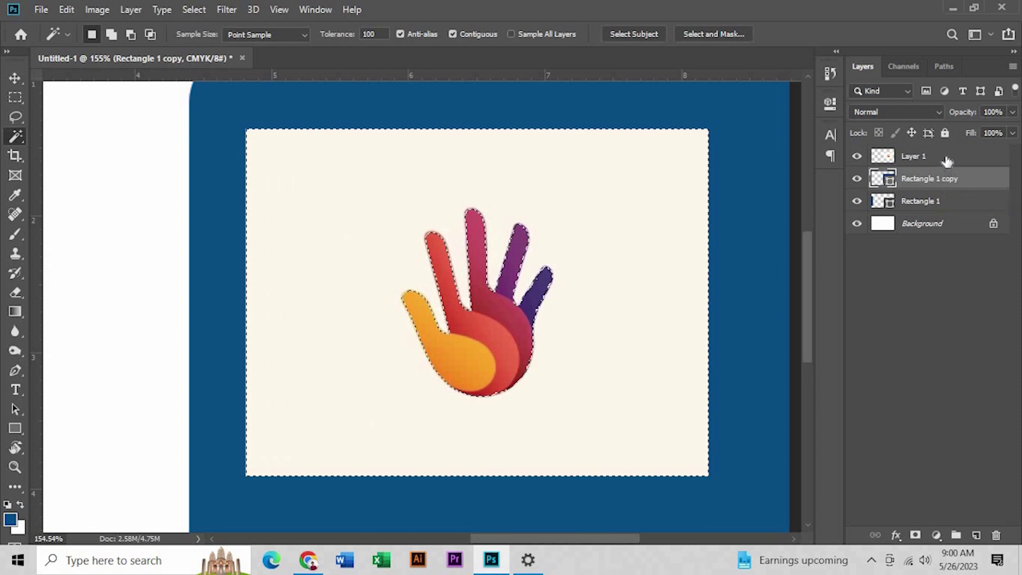
pyautogui.click(946, 159)
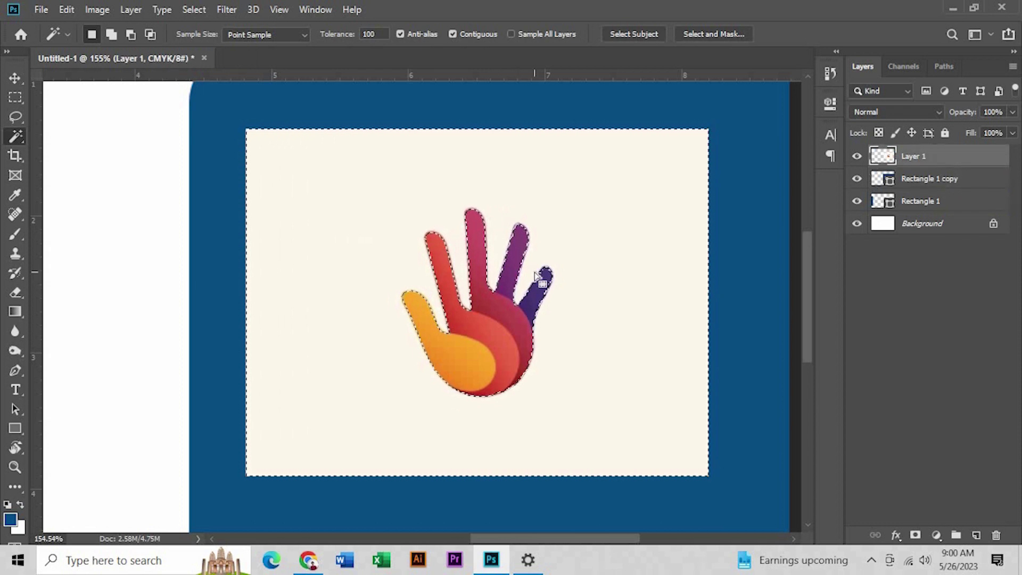
pyautogui.press('Delete')
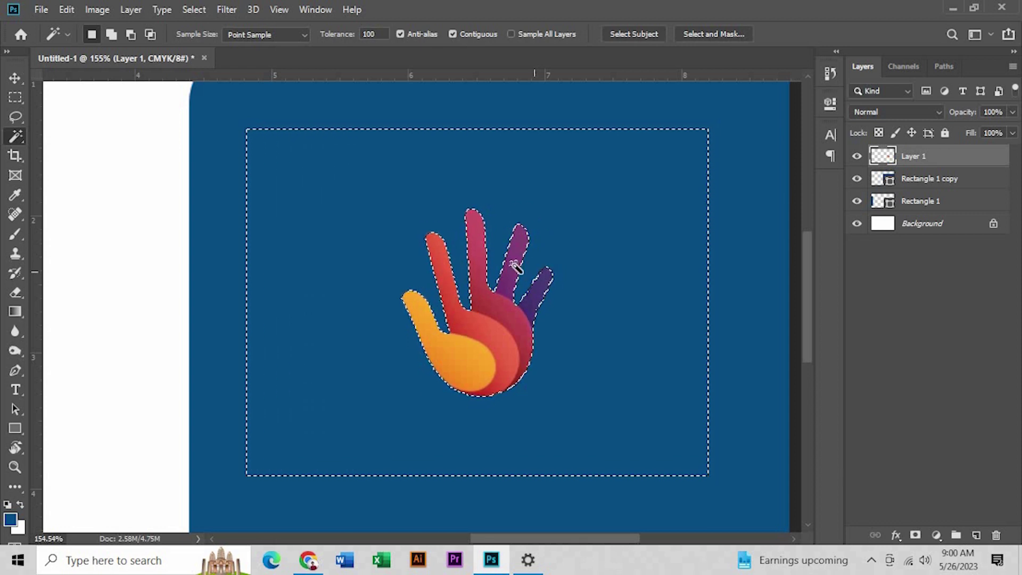
pyautogui.click(186, 9)
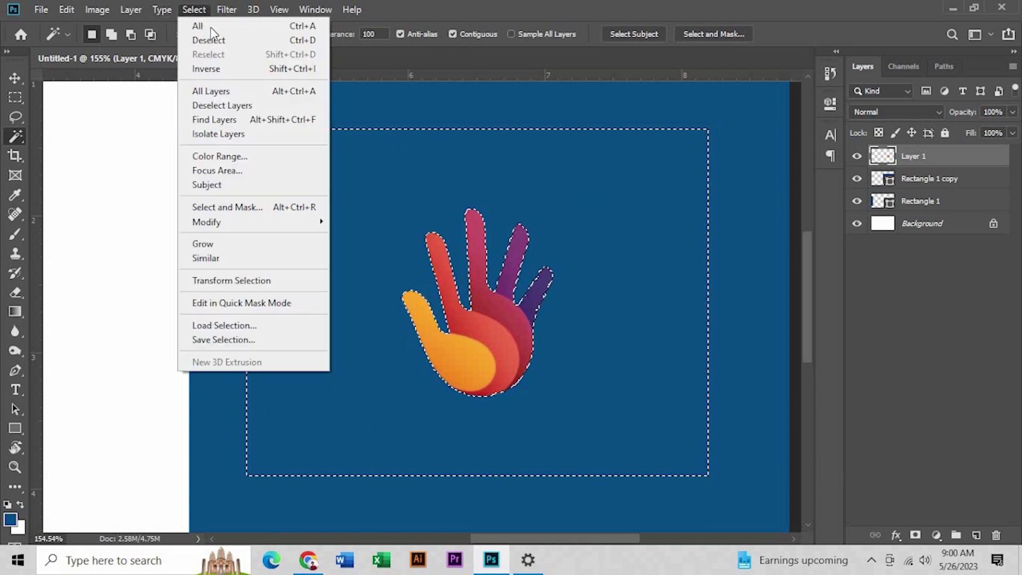
pyautogui.click(226, 38)
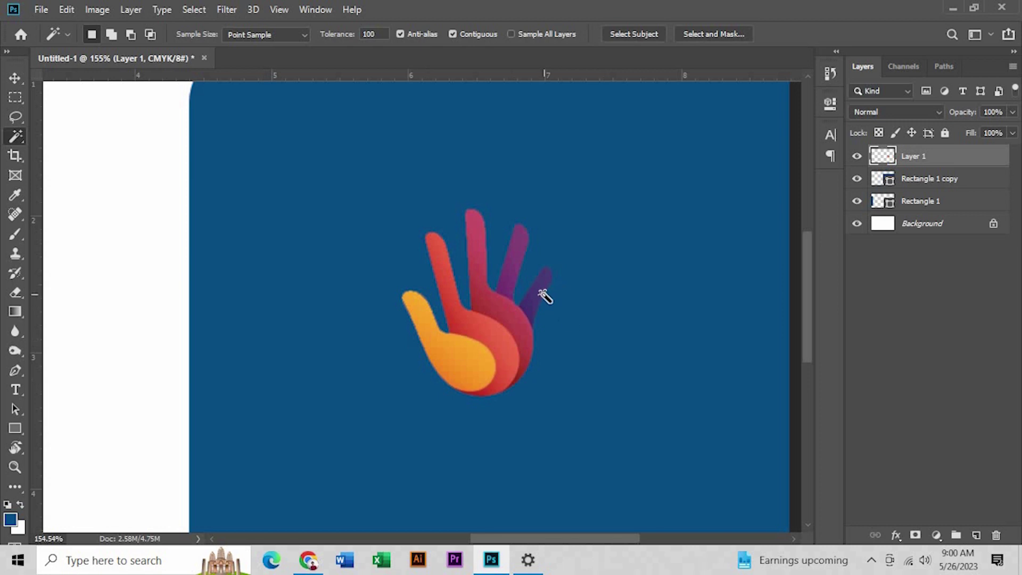
# Move the hand logo onto the white area left of the blue panel.
pyautogui.press('v')
pyautogui.hotkey('ctrl', '0')
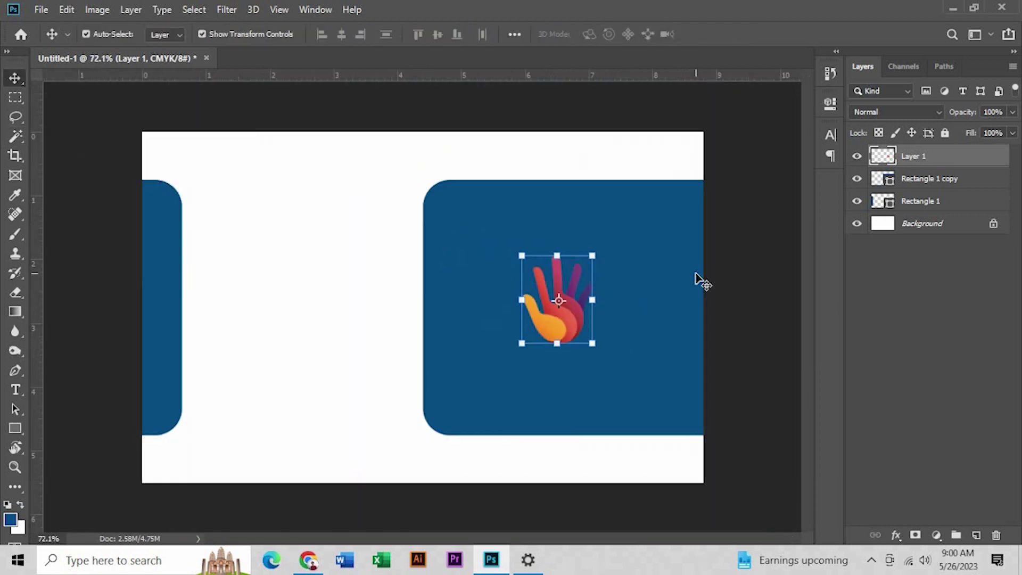
pyautogui.click(583, 118)
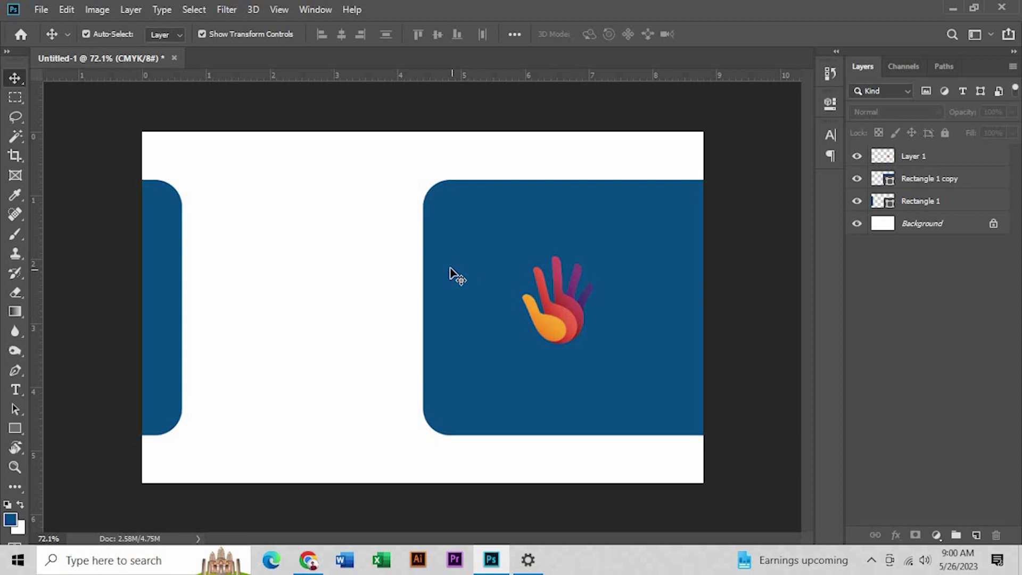
pyautogui.scroll(3, 560, 296)
pyautogui.scroll(3, 560, 296)
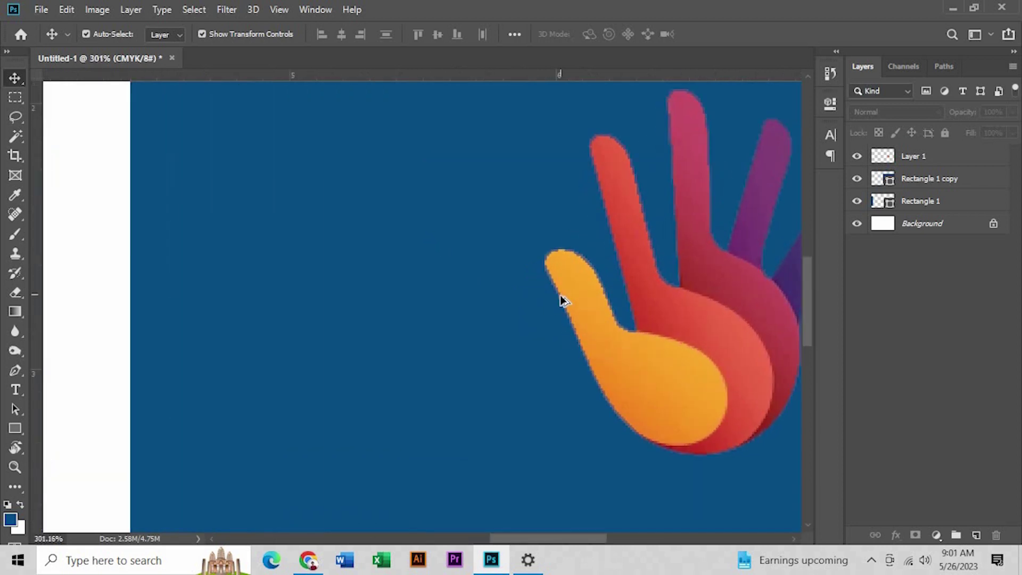
pyautogui.scroll(-5, 560, 296)
pyautogui.scroll(2, 560, 296)
pyautogui.scroll(2, 559, 296)
pyautogui.scroll(-5, 553, 312)
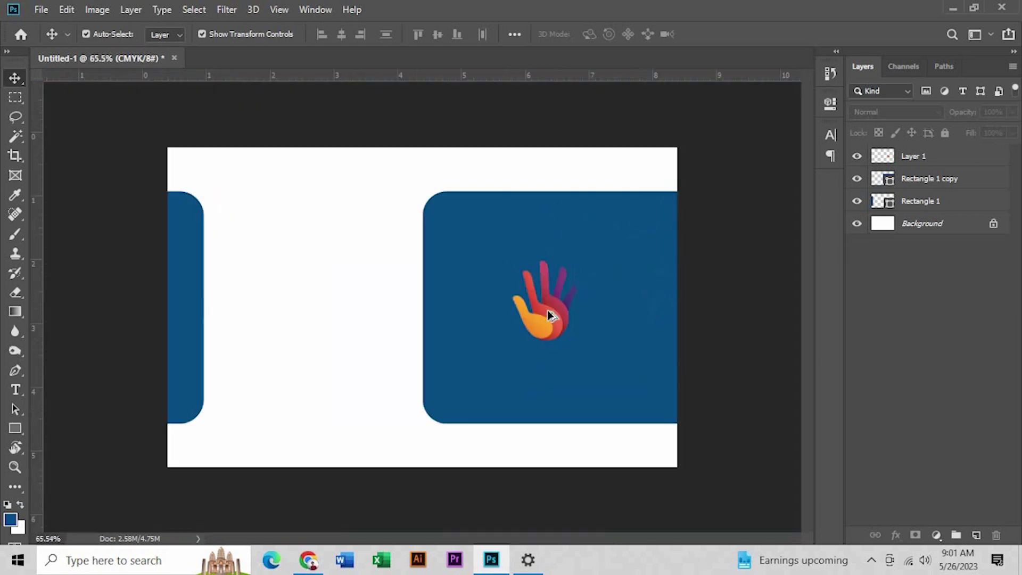
pyautogui.scroll(3, 113, 314)
pyautogui.scroll(-2, 136, 307)
pyautogui.scroll(-1, 410, 309)
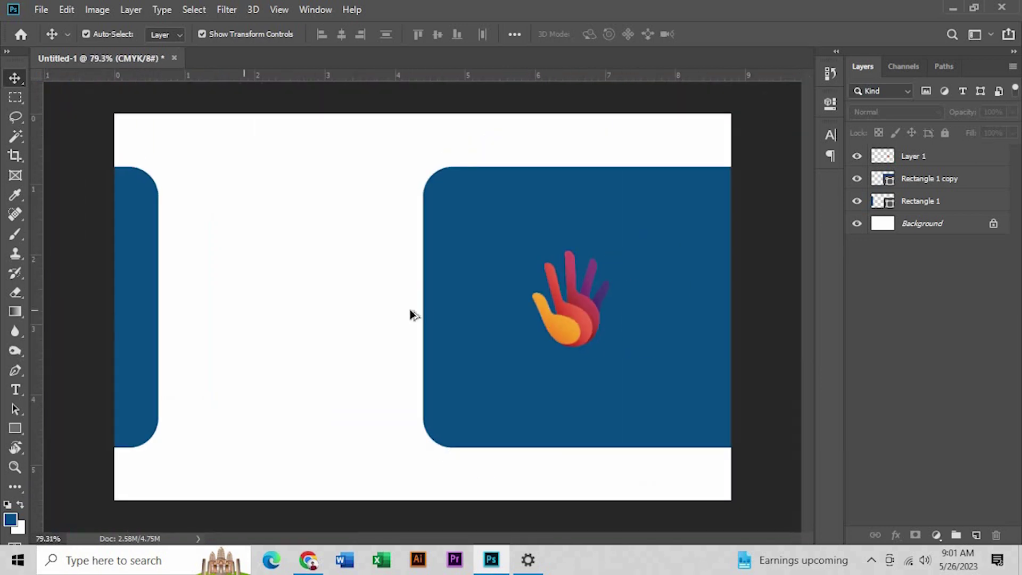
pyautogui.scroll(1, 410, 309)
pyautogui.scroll(-2, 410, 308)
pyautogui.click(550, 331)
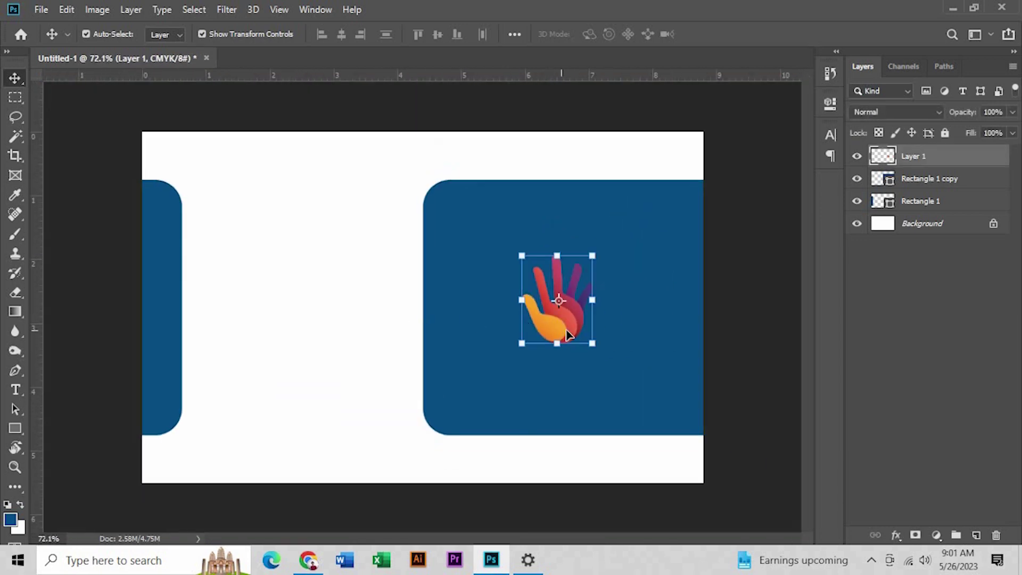
pyautogui.moveTo(548, 331); pyautogui.dragTo(311, 333)
# Enlarge the hand logo to about 179% and apply the transform.
pyautogui.scroll(4, 328, 250)
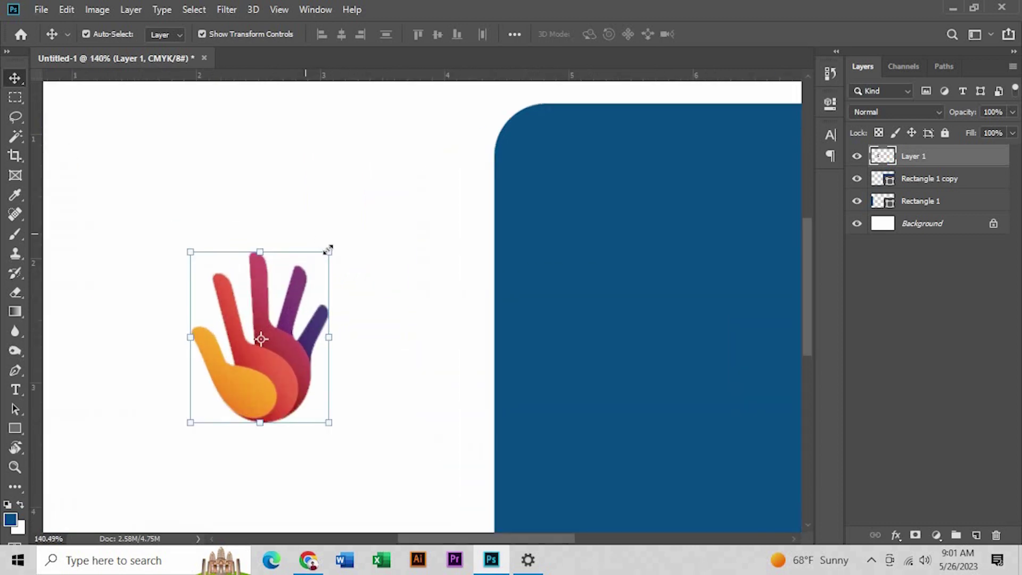
pyautogui.moveTo(328, 250); pyautogui.dragTo(383, 183)
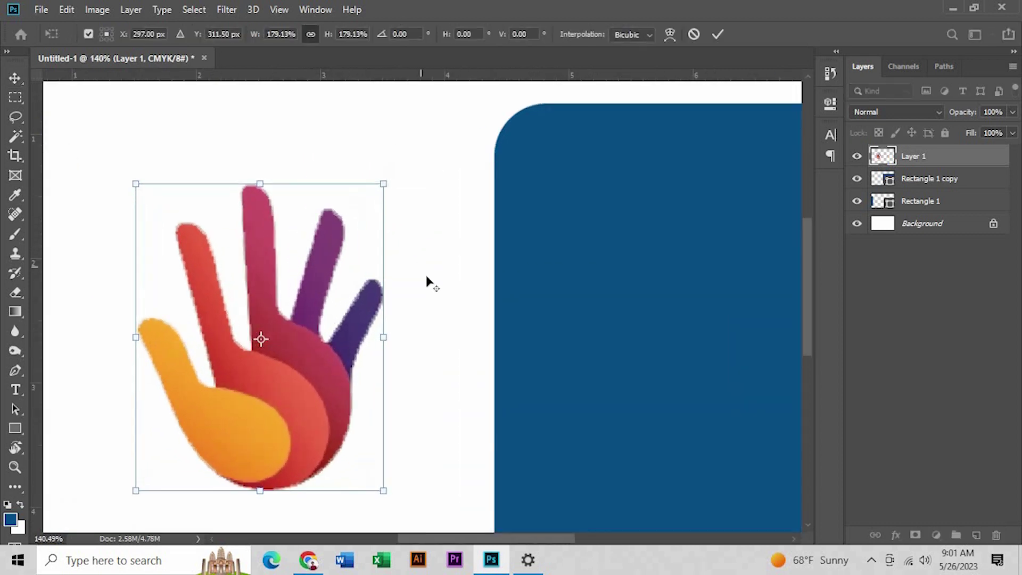
pyautogui.scroll(-3, 374, 314)
pyautogui.hotkey('alt', 'space')
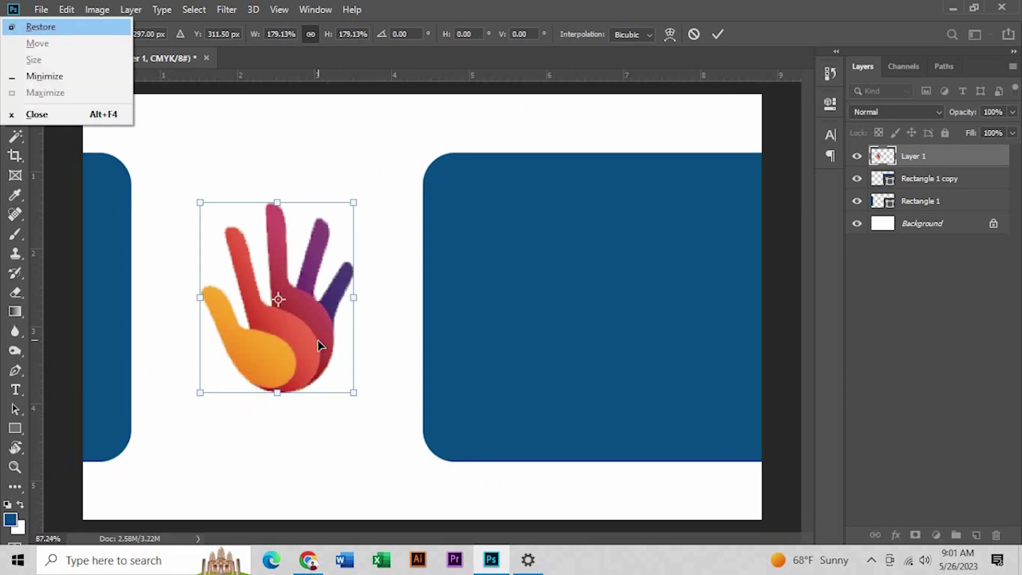
pyautogui.press('Escape')
pyautogui.press('Return')
# Nudge the hand logo slightly further left and check its placement.
pyautogui.click(365, 182)
pyautogui.scroll(-2, 334, 349)
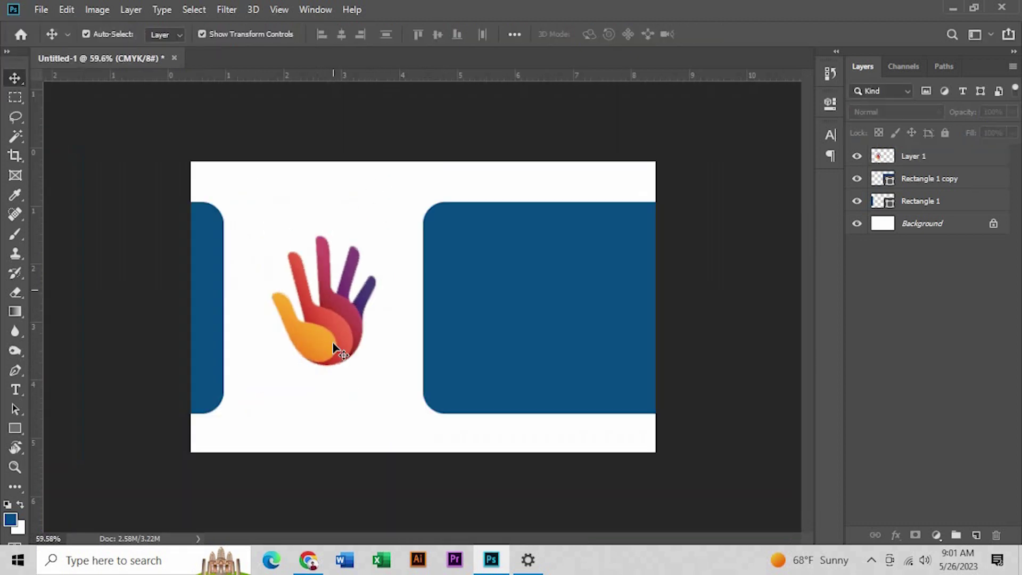
pyautogui.scroll(-1, 333, 348)
pyautogui.moveTo(332, 318); pyautogui.dragTo(321, 317)
pyautogui.click(171, 353)
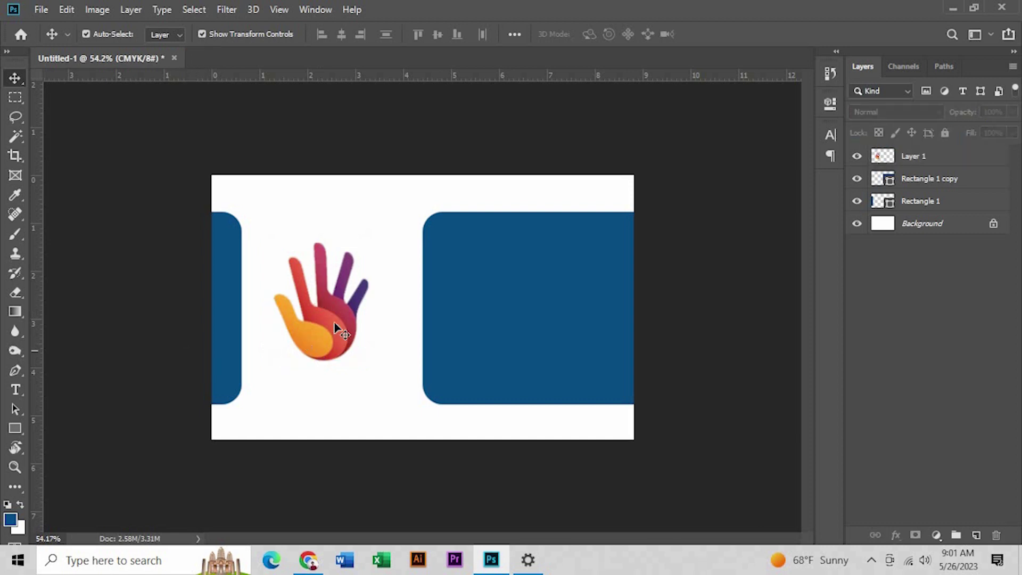
pyautogui.scroll(2, 336, 327)
pyautogui.scroll(1, 319, 326)
pyautogui.click(302, 323)
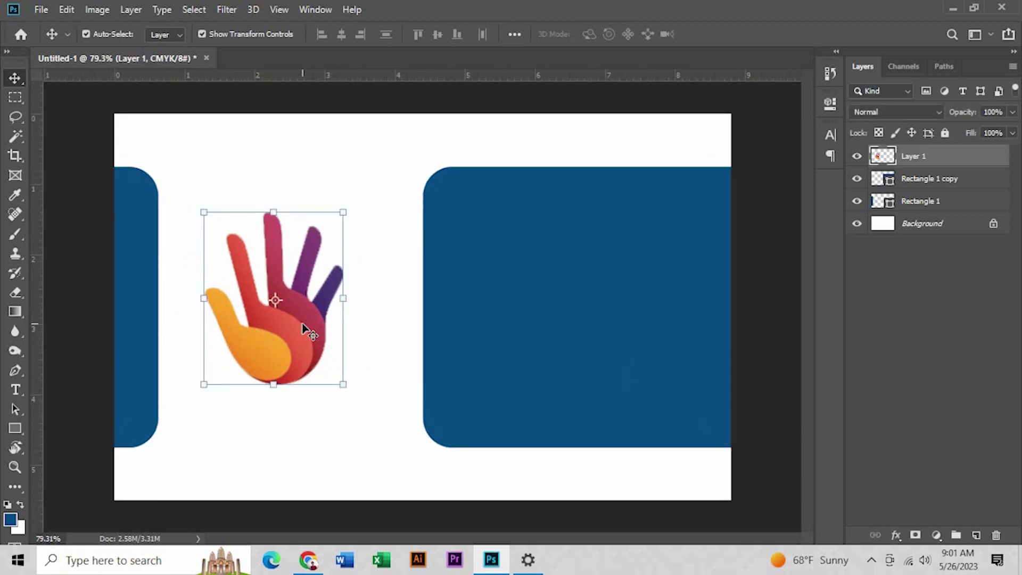
pyautogui.click(487, 326)
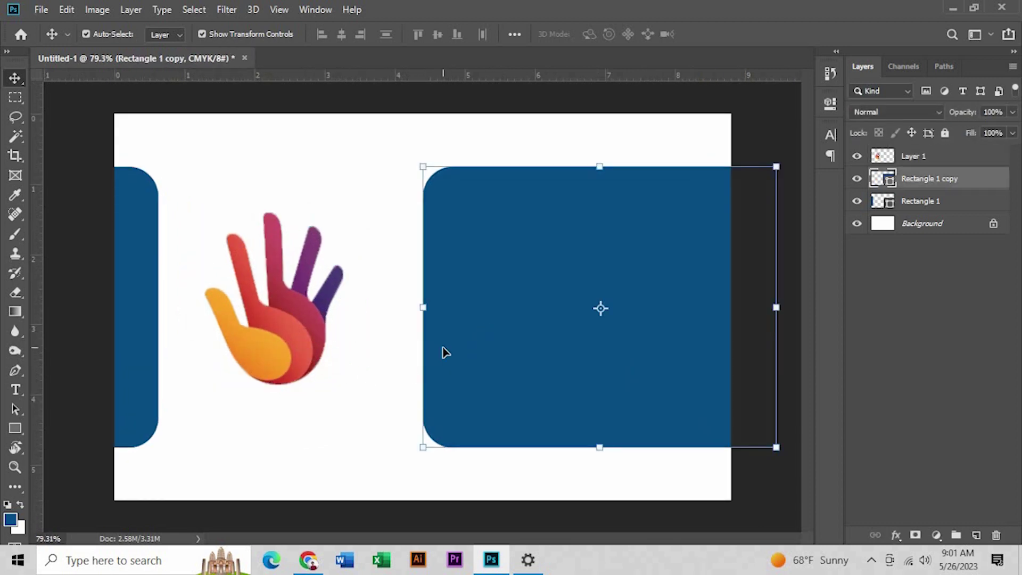
# Sample the orange from the hand logo as the foreground colour.
pyautogui.press('i')
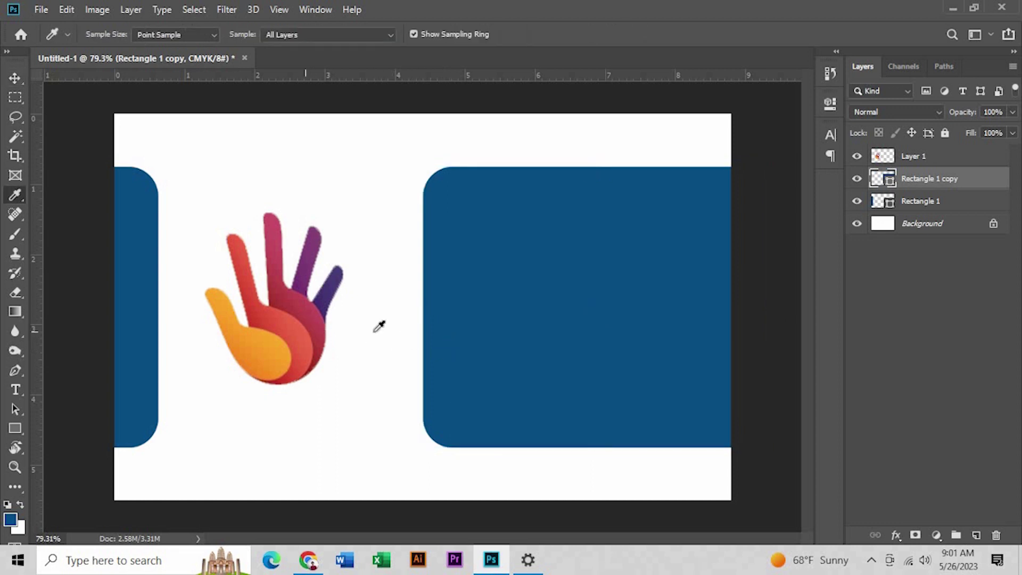
pyautogui.press('v')
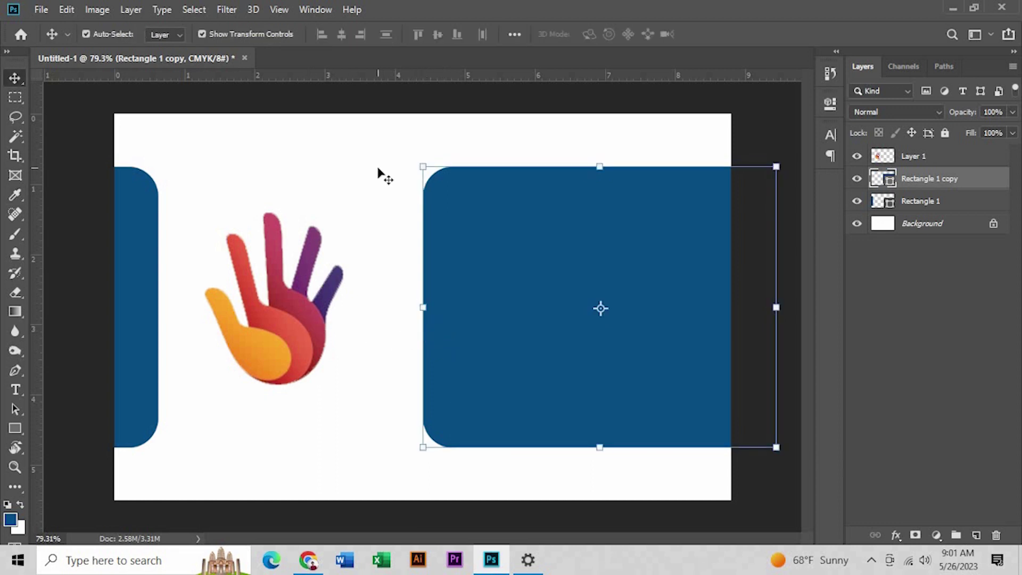
pyautogui.click(380, 173)
pyautogui.scroll(-2, 443, 275)
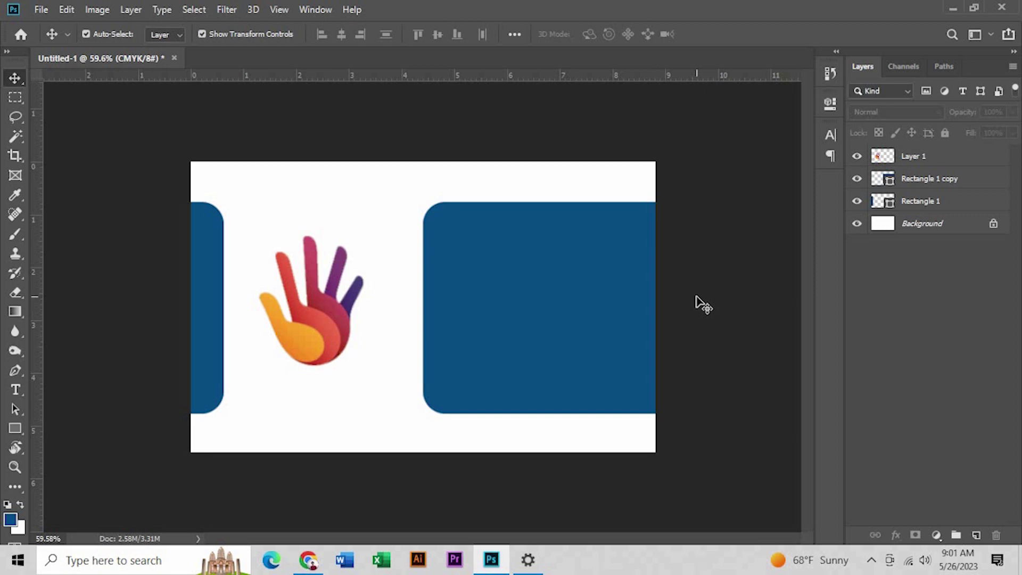
pyautogui.click(580, 302)
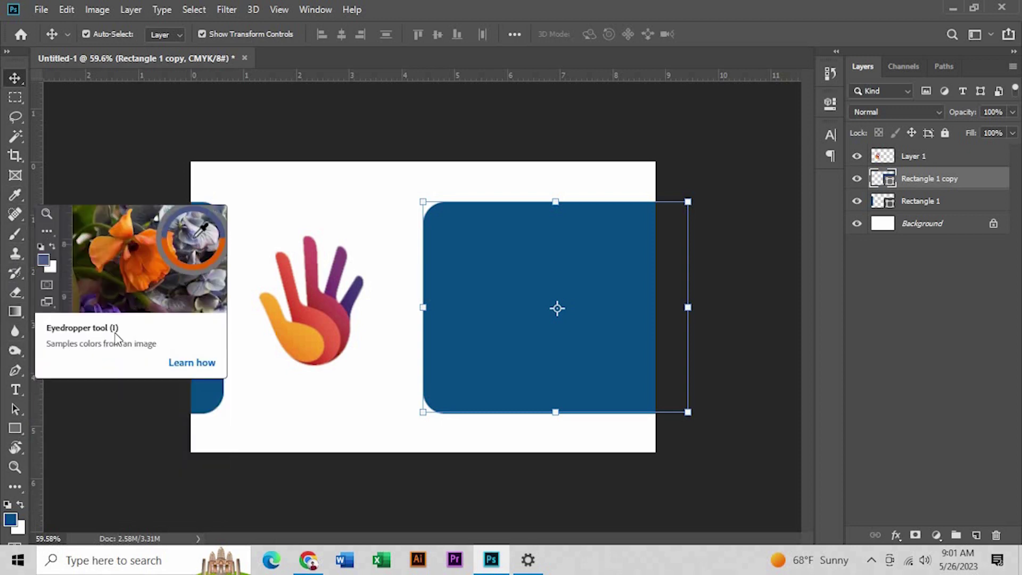
pyautogui.press('i')
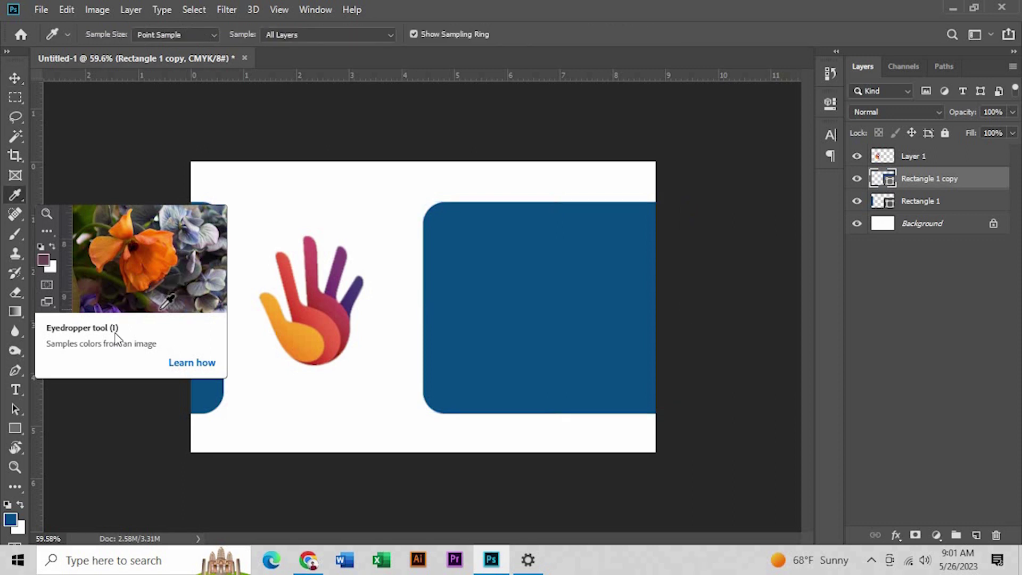
pyautogui.click(309, 328)
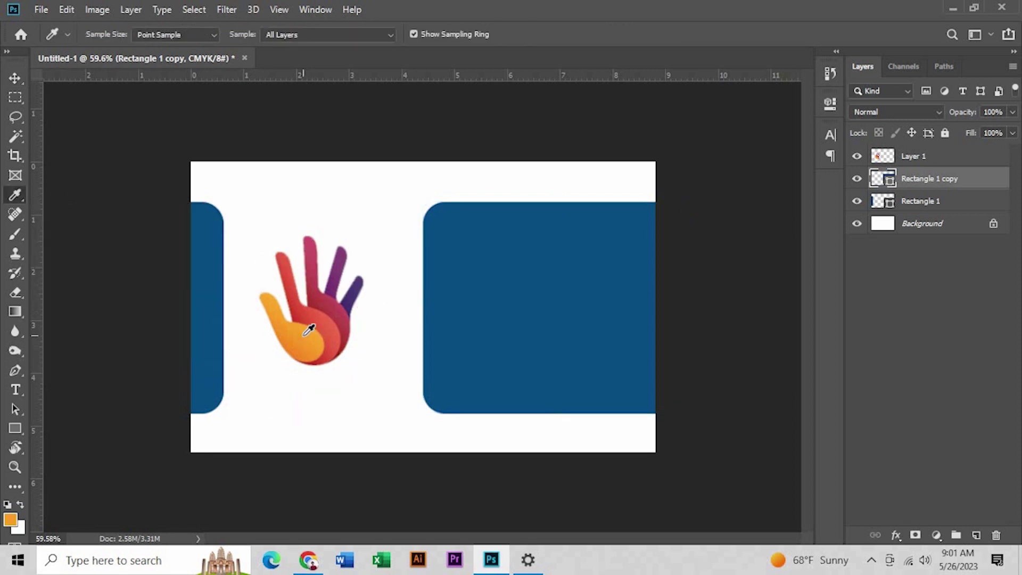
pyautogui.press('v')
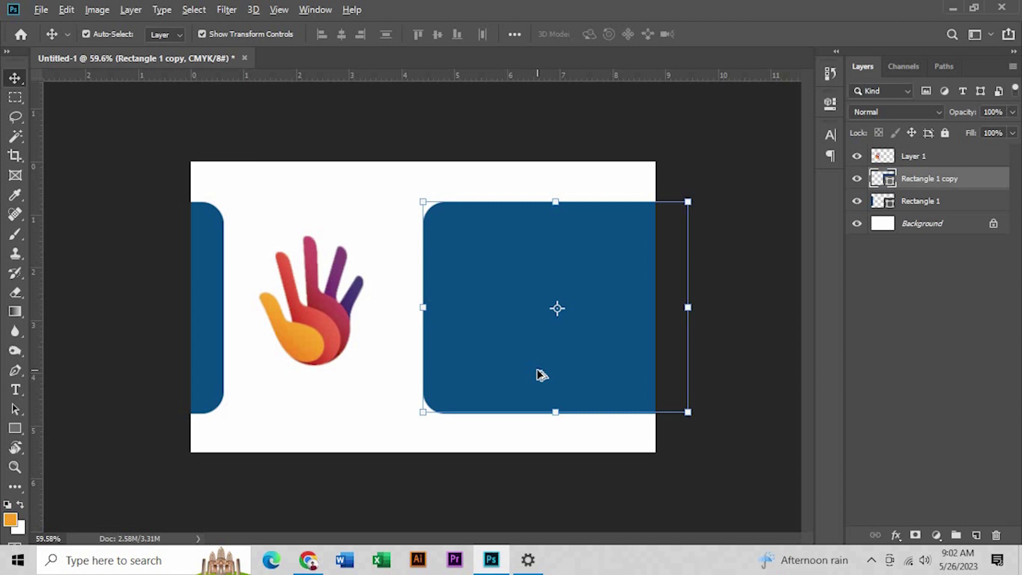
# Fill the large right panel with the sampled orange.
pyautogui.hotkey('alt', 'BackSpace')
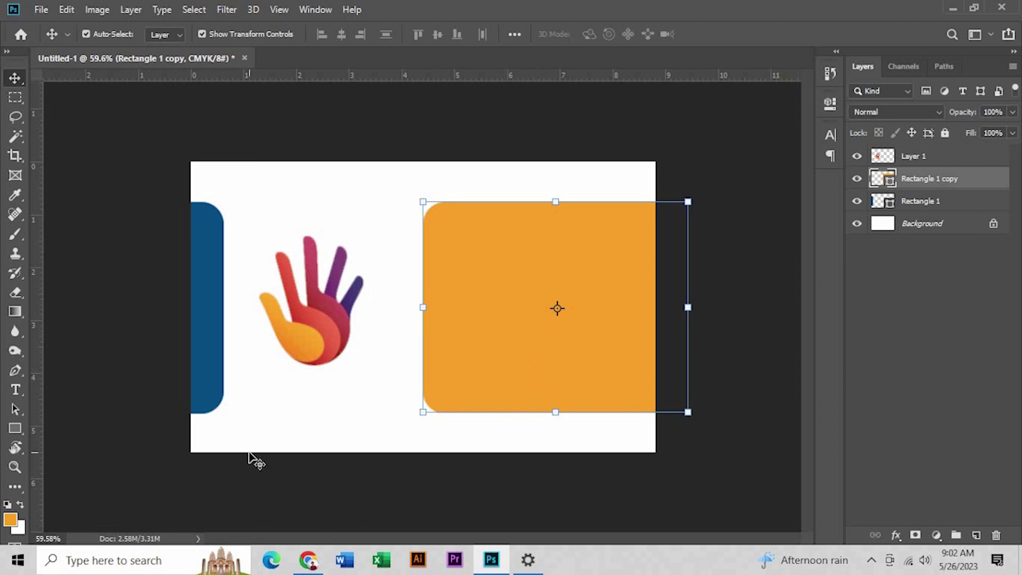
pyautogui.hotkey('ctrl', 'BackSpace')
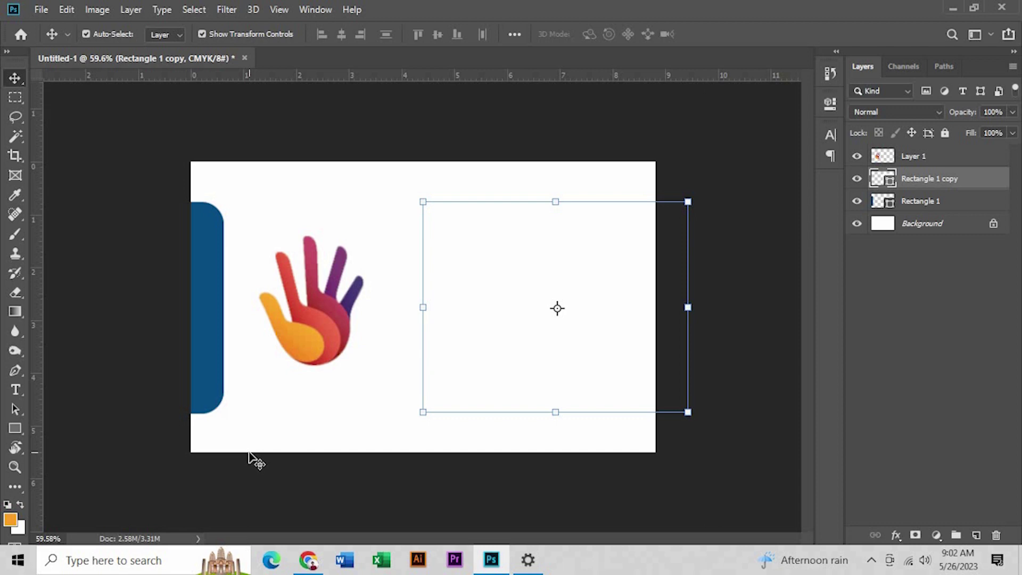
pyautogui.hotkey('alt', 'BackSpace')
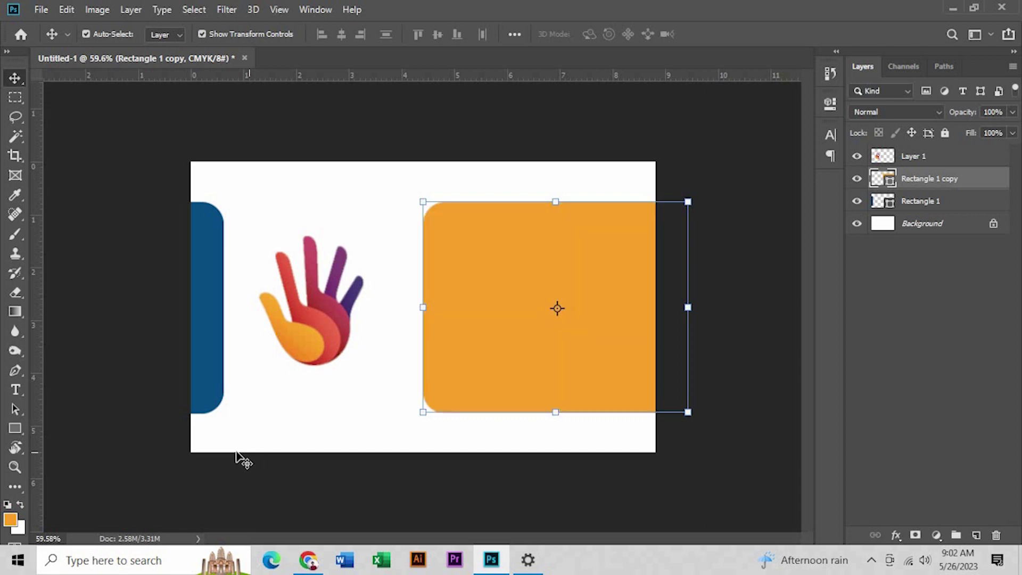
pyautogui.click(428, 255)
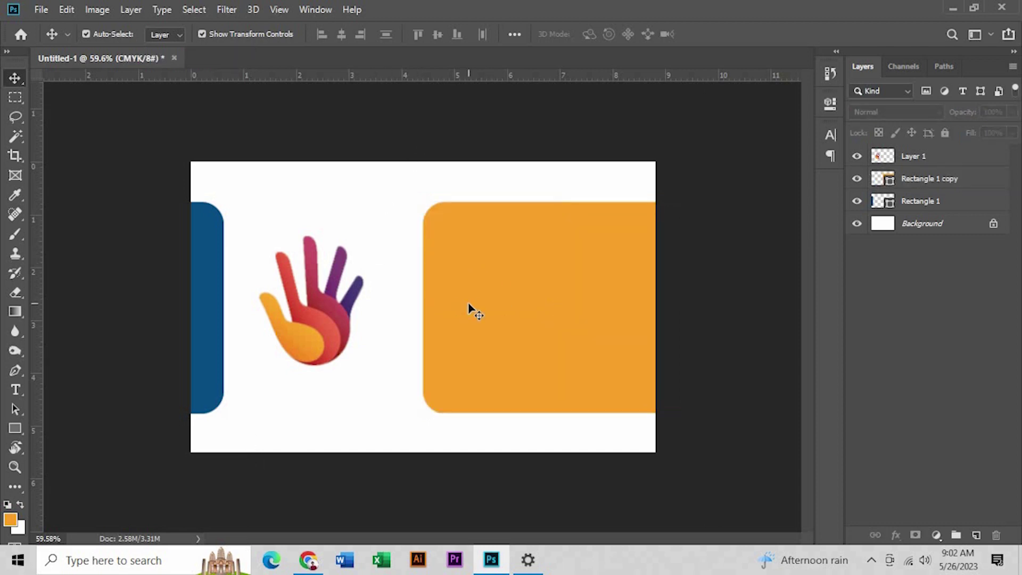
pyautogui.click(468, 307)
pyautogui.hotkey('ctrl', '+')
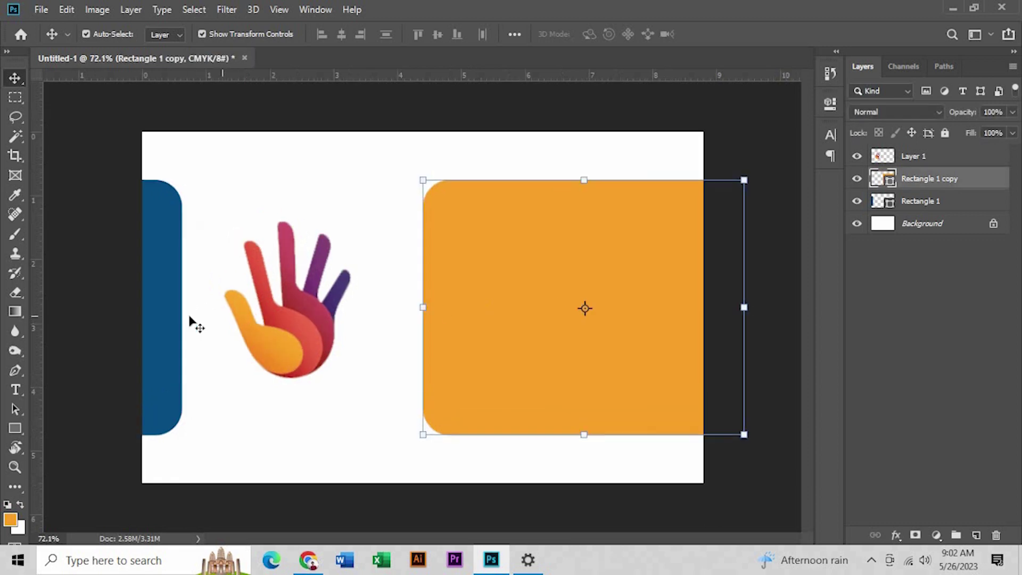
# Fill the blue left panel with the same orange.
pyautogui.click(179, 318)
pyautogui.hotkey('alt', 'BackSpace')
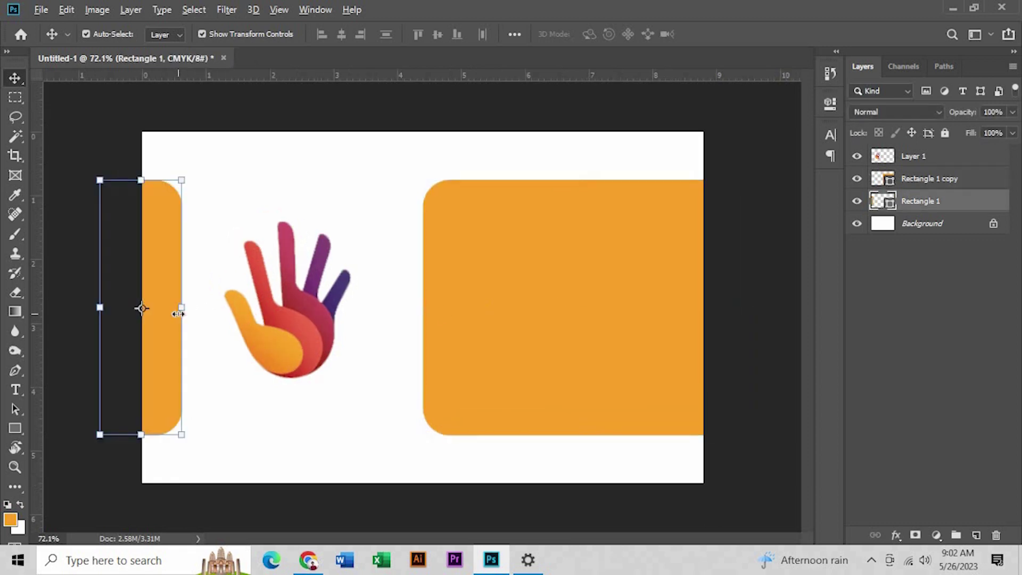
pyautogui.hotkey('ctrl', '-')
pyautogui.hotkey('ctrl', '-')
pyautogui.hotkey('ctrl', '-')
pyautogui.click(540, 152)
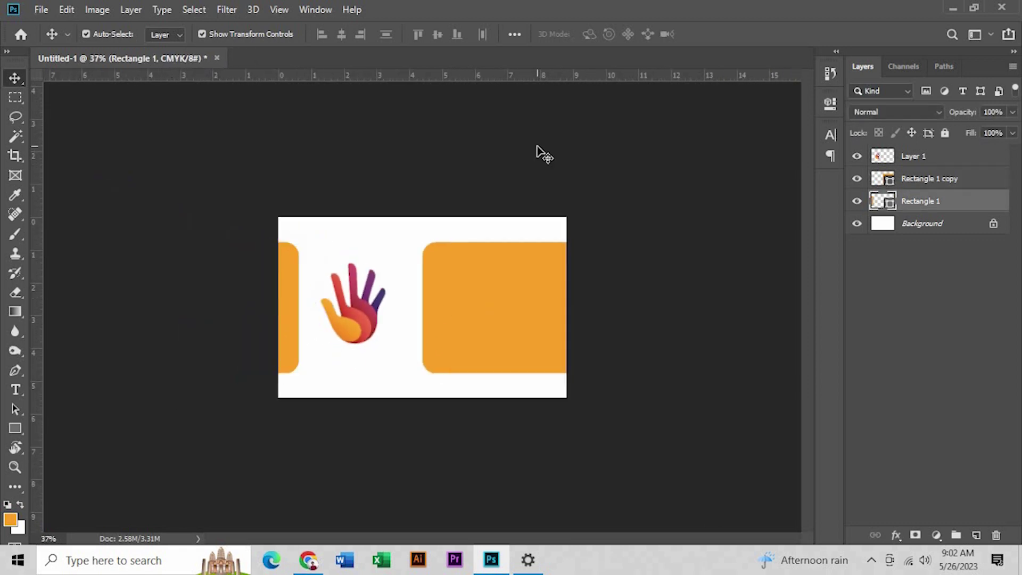
pyautogui.hotkey('ctrl', '0')
# Review the recoloured card, fitting the whole layout on screen.
pyautogui.scroll(2, 475, 264)
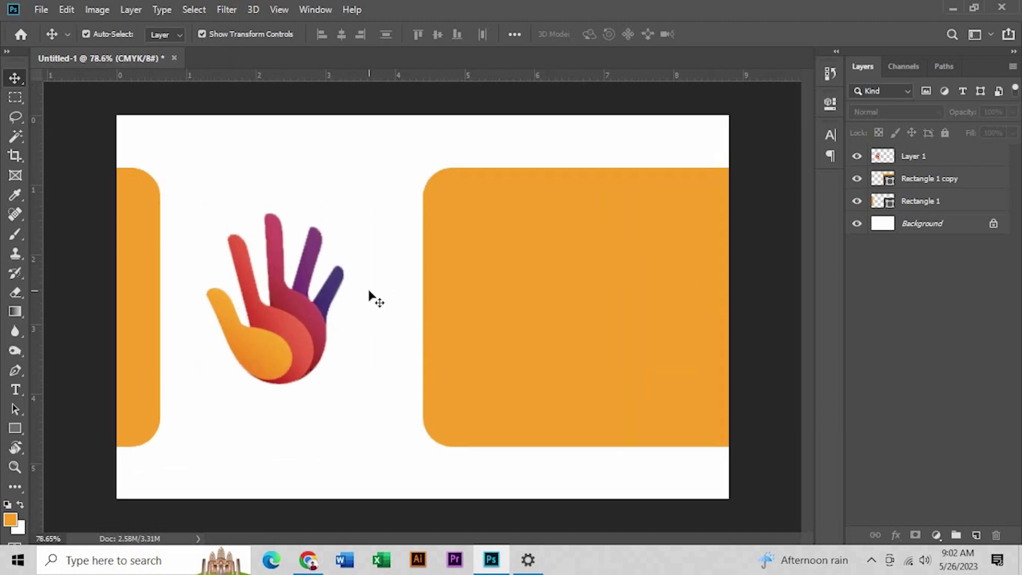
pyautogui.scroll(-1, 372, 297)
pyautogui.scroll(1, 364, 295)
pyautogui.click(336, 330)
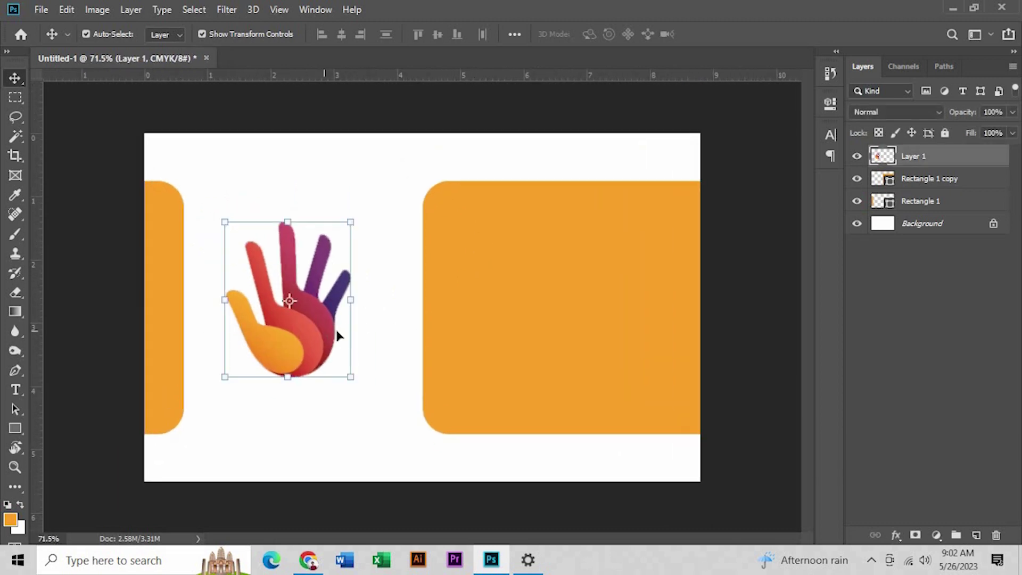
pyautogui.click(406, 183)
pyautogui.scroll(1, 516, 221)
pyautogui.scroll(1, 402, 267)
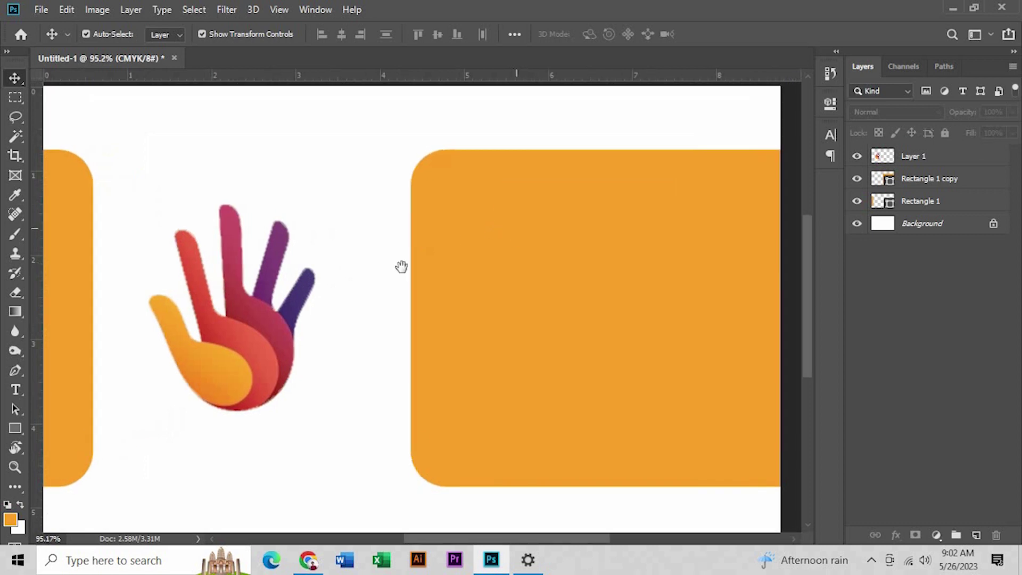
pyautogui.moveTo(513, 229)
pyautogui.mouseDown()
pyautogui.moveTo(399, 268)
pyautogui.moveTo(415, 225)
pyautogui.mouseUp()
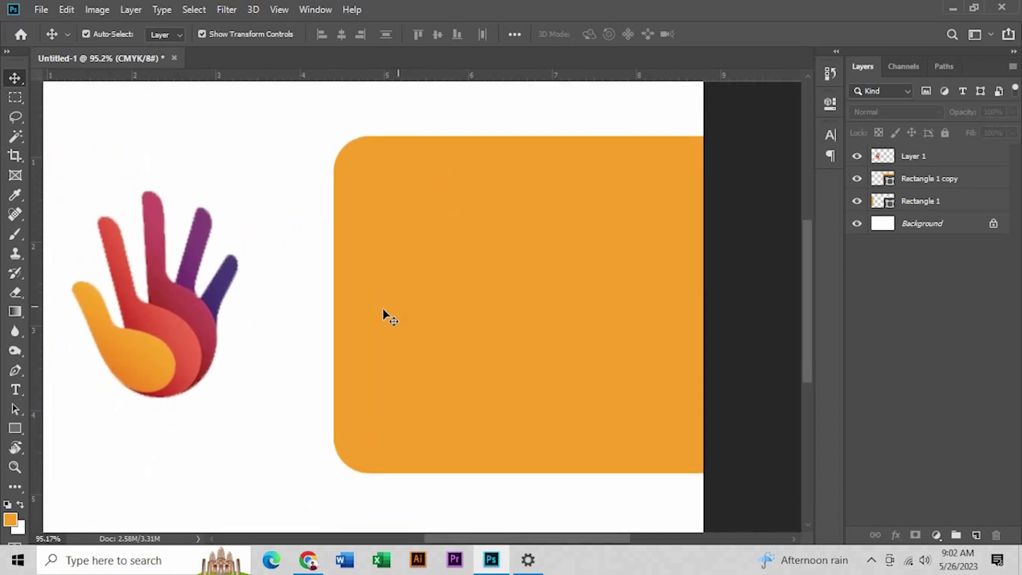
pyautogui.hotkey('ctrl', '0')
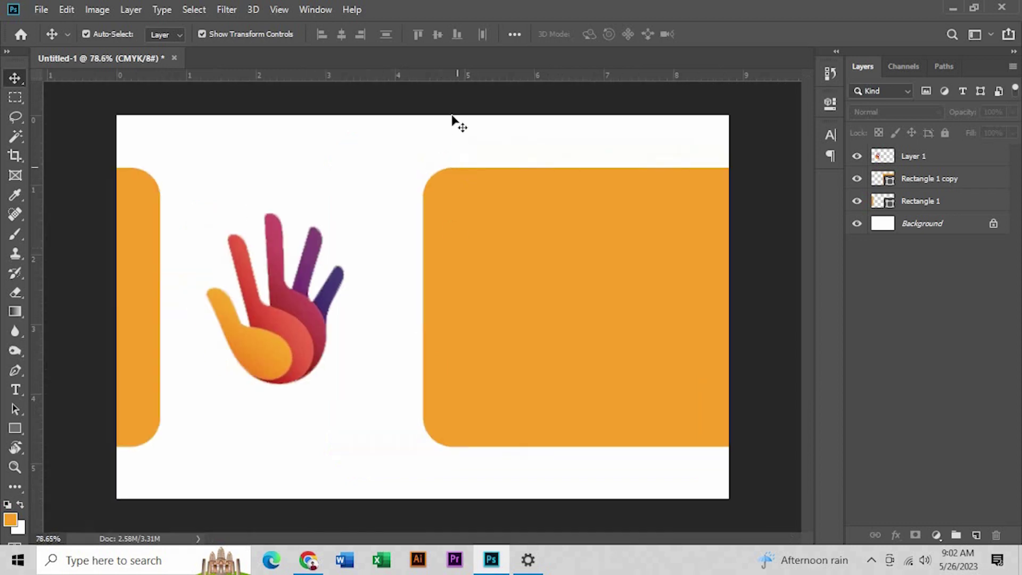
pyautogui.scroll(-1, 276, 376)
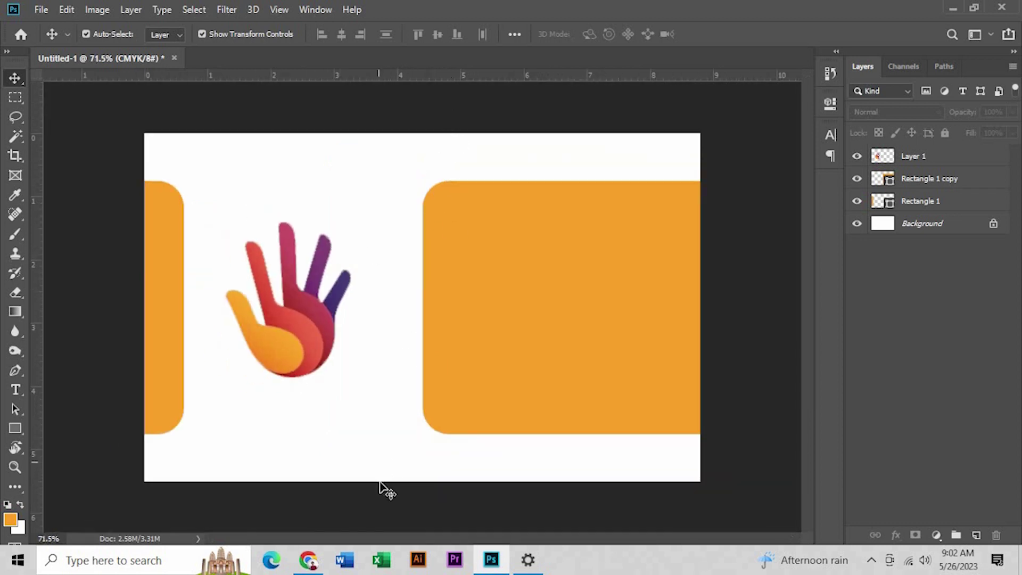
# Type 'Handover' below the hand logo and move it under the logo.
pyautogui.click(17, 392)
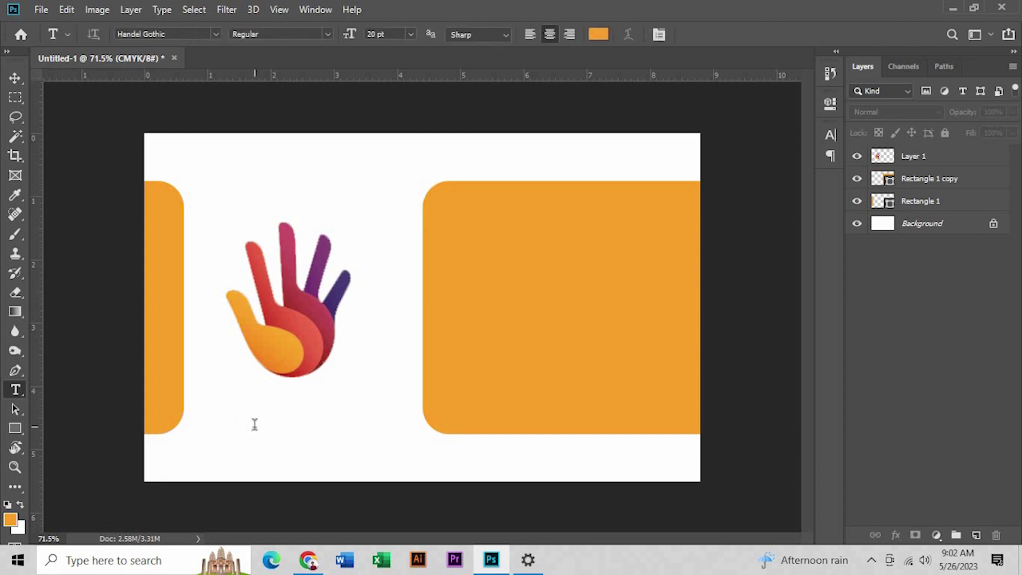
pyautogui.click(254, 425)
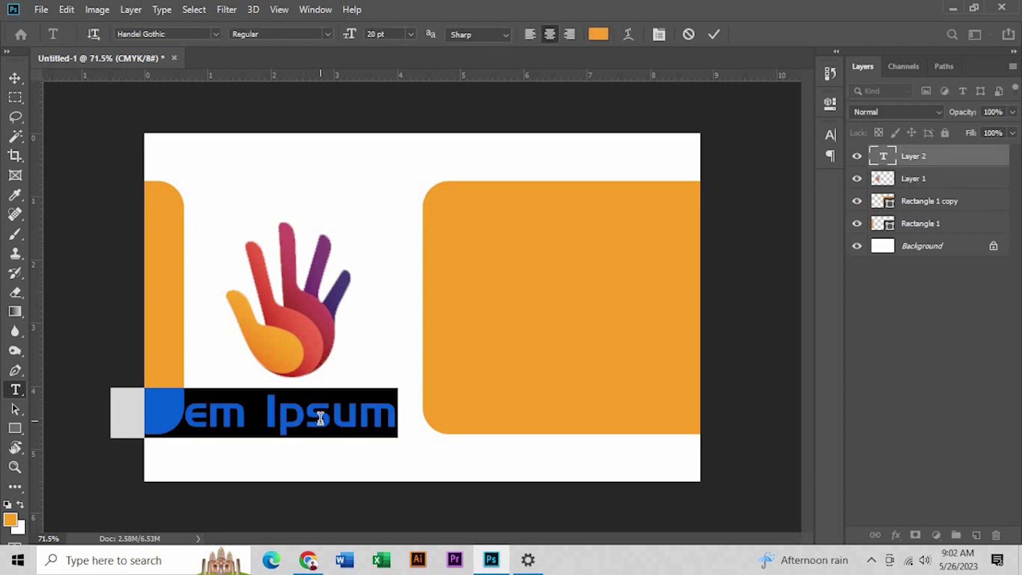
pyautogui.write('Hand')
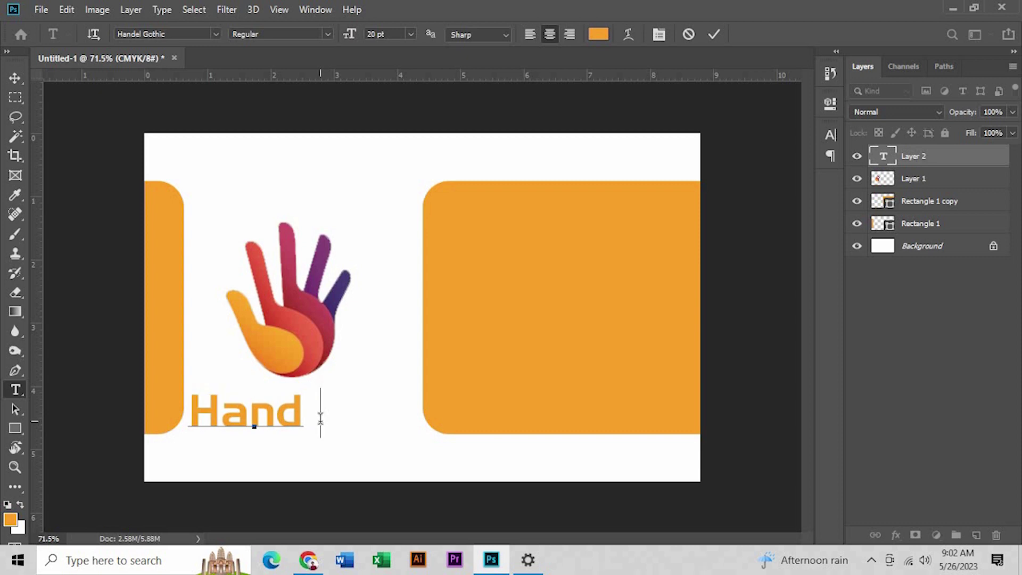
pyautogui.write('over')
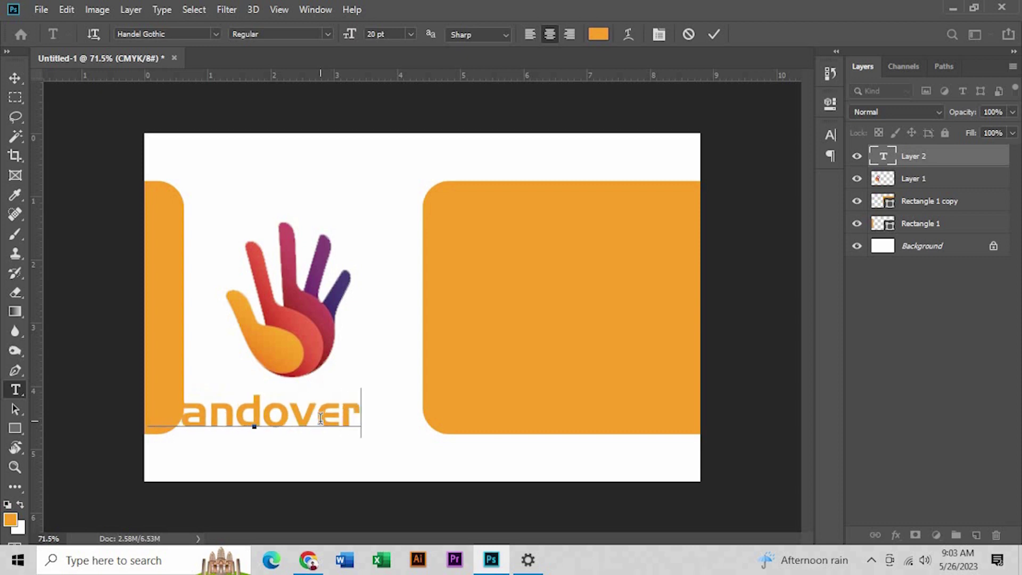
pyautogui.click(716, 33)
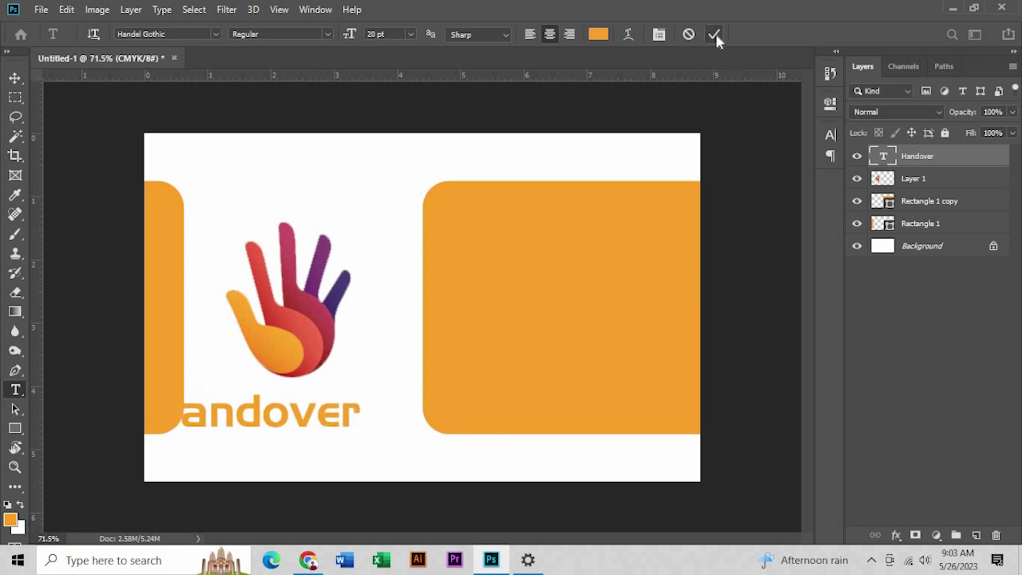
pyautogui.press('v')
pyautogui.moveTo(259, 405); pyautogui.dragTo(323, 388)
pyautogui.scroll(3, 323, 388)
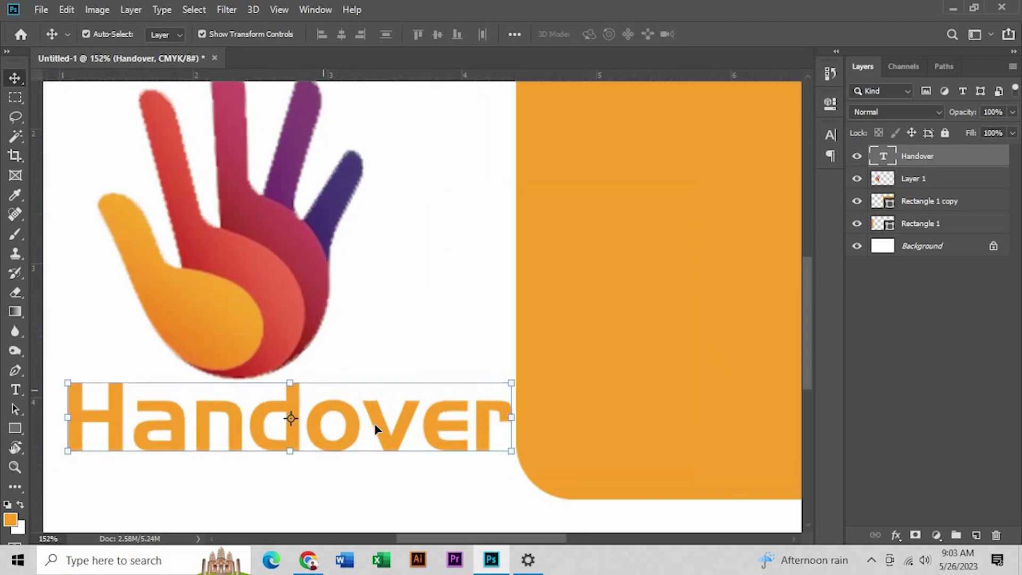
pyautogui.moveTo(374, 423); pyautogui.dragTo(337, 426)
# Scale the Handover text to about 60% and centre it beneath the logo.
pyautogui.hotkey('ctrl', 't')
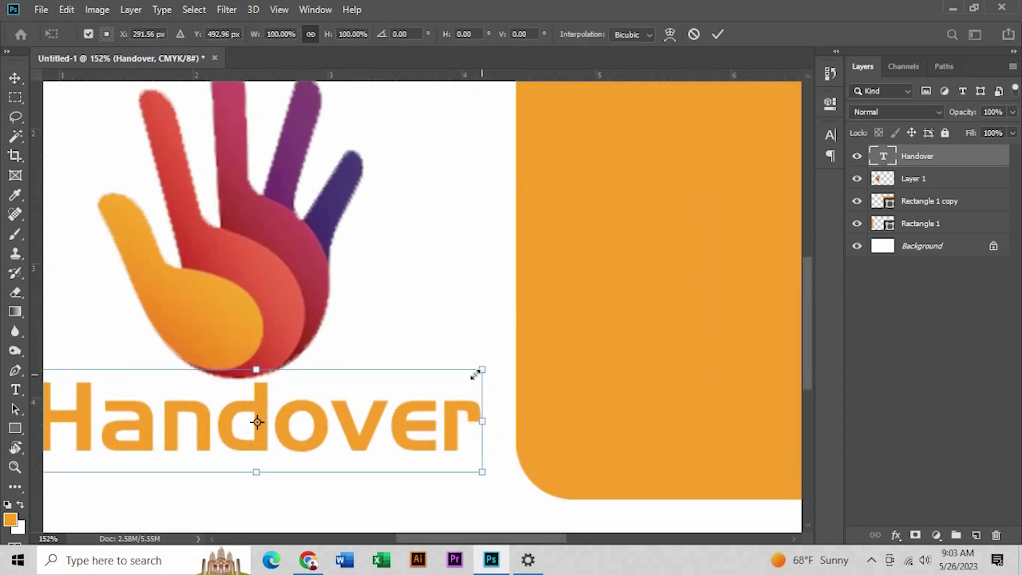
pyautogui.moveTo(474, 374); pyautogui.dragTo(392, 390)
pyautogui.press('Return')
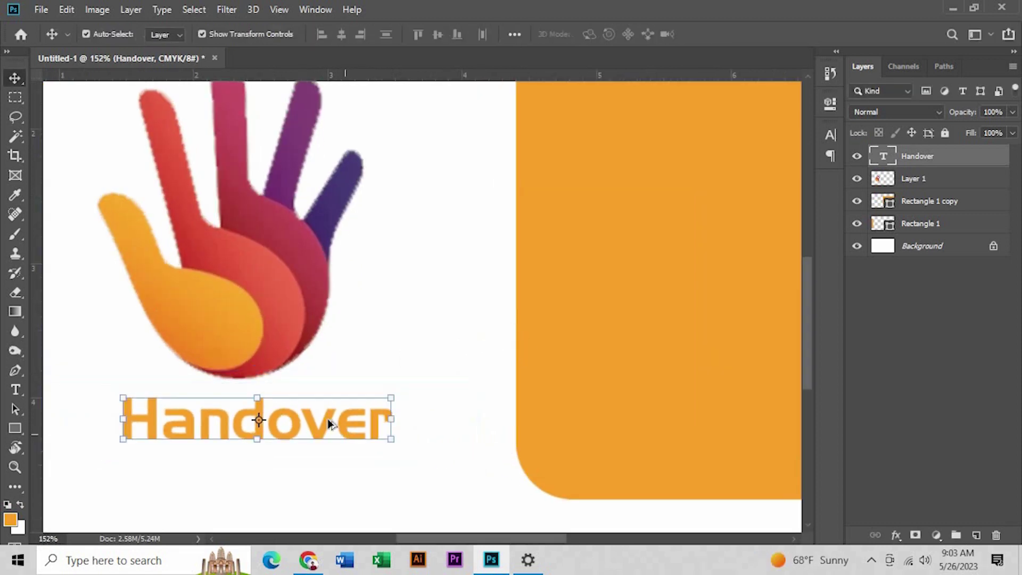
pyautogui.scroll(-3, 330, 420)
pyautogui.moveTo(331, 420); pyautogui.dragTo(320, 424)
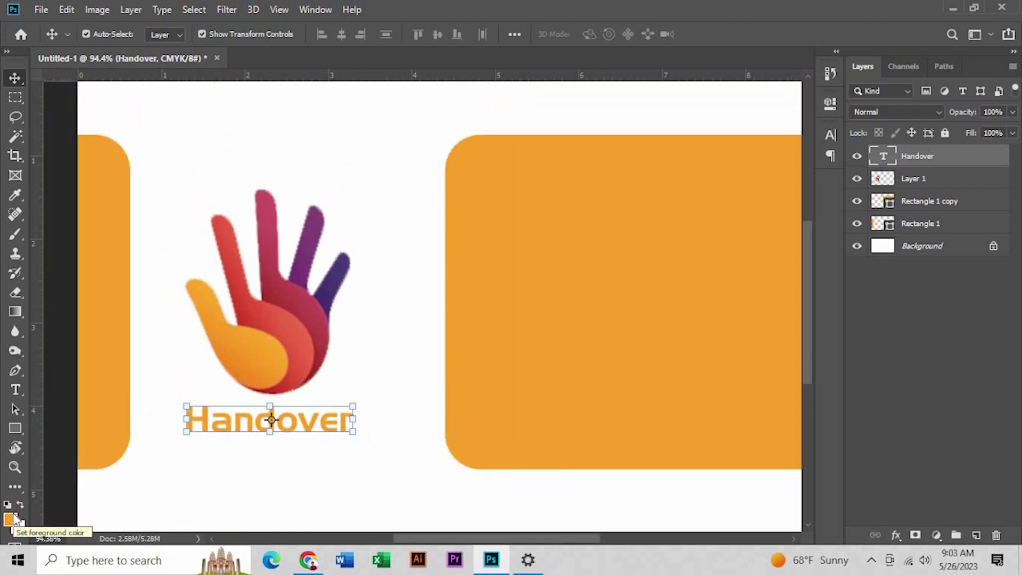
# Fill the Handover text with the dark purple sampled from the hand's fingertips.
pyautogui.press('i')
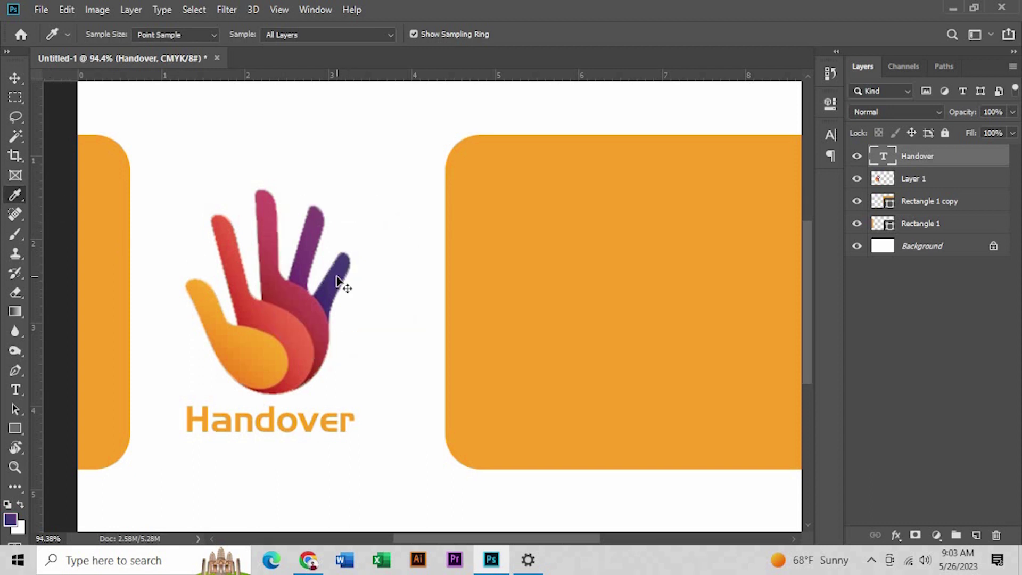
pyautogui.press('v')
pyautogui.hotkey('alt', 'BackSpace')
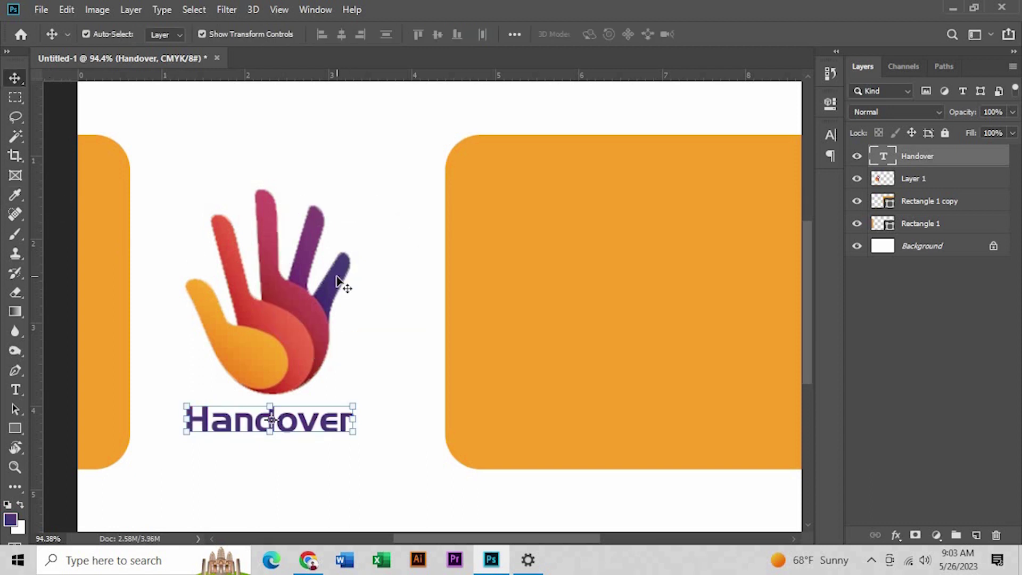
pyautogui.click(281, 312)
pyautogui.scroll(-3, 280, 313)
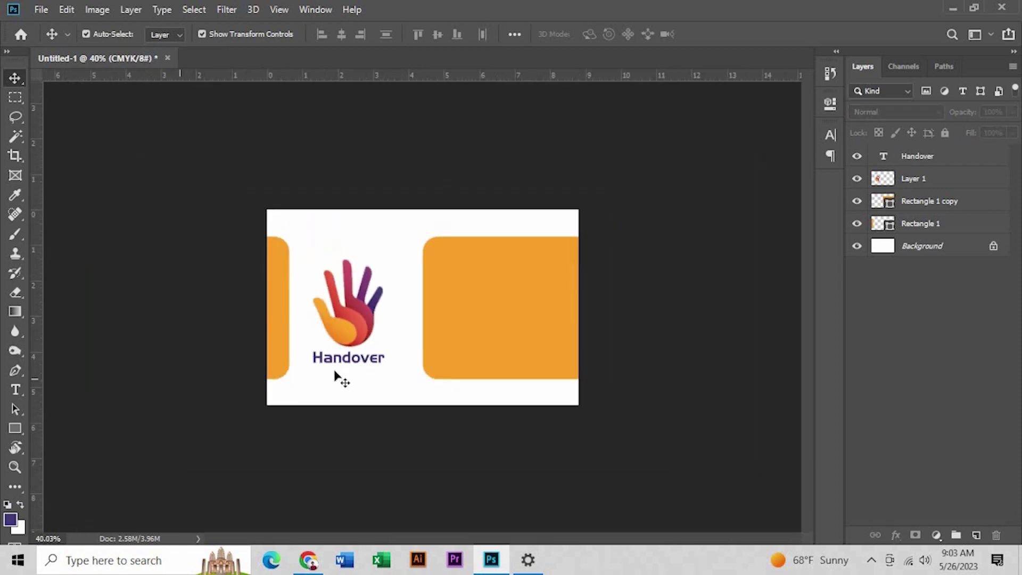
pyautogui.scroll(-2, 383, 365)
pyautogui.scroll(2, 390, 358)
pyautogui.scroll(1, 387, 362)
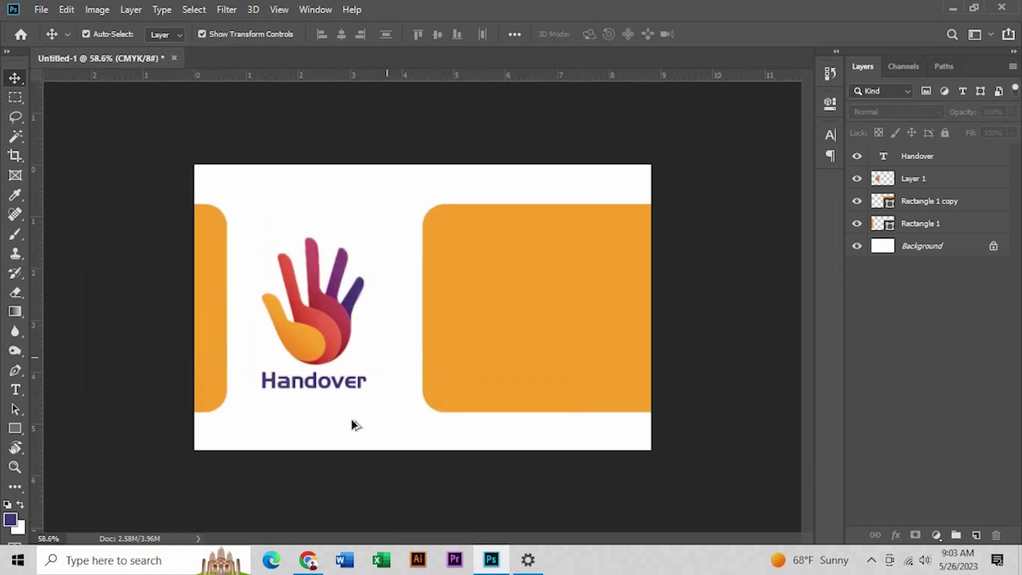
pyautogui.scroll(-1, 341, 428)
pyautogui.scroll(1, 618, 280)
# Open the three icon PNGs from USB Drive (E:) > icon, dismissing the PNG error.
pyautogui.click(47, 16)
pyautogui.click(53, 38)
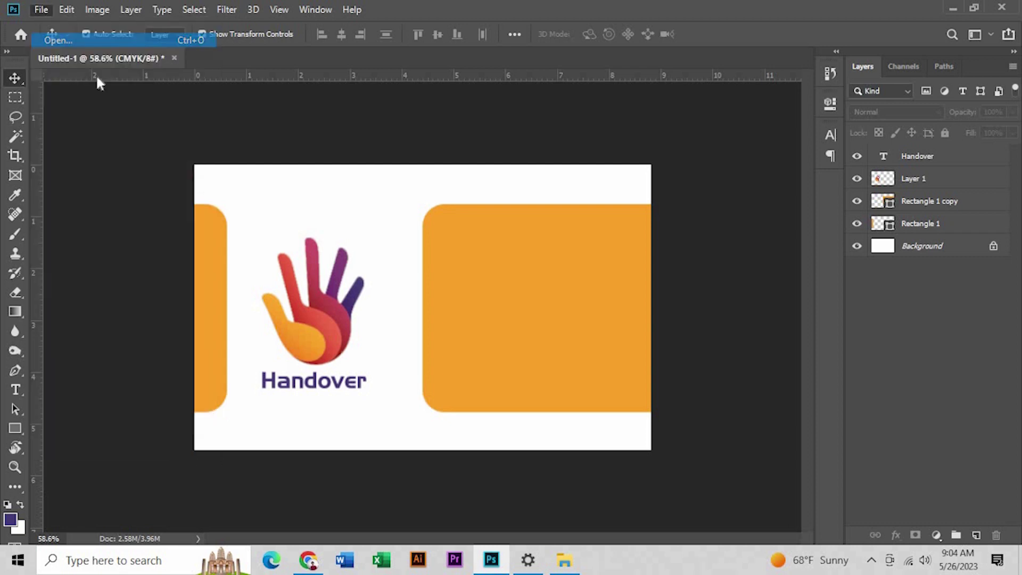
pyautogui.scroll(-2, 428, 221)
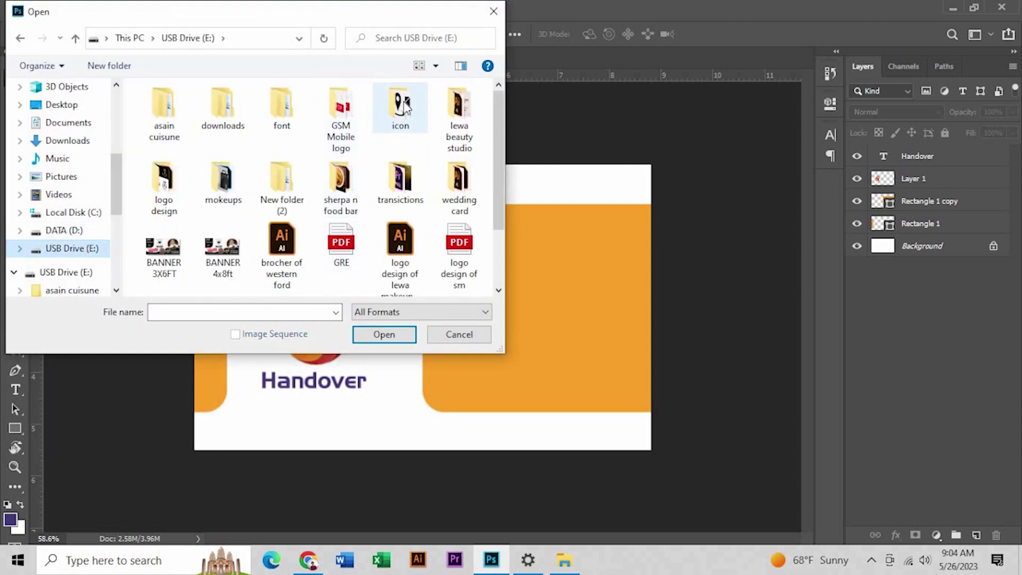
pyautogui.doubleClick(396, 109)
pyautogui.moveTo(229, 179); pyautogui.dragTo(295, 101)
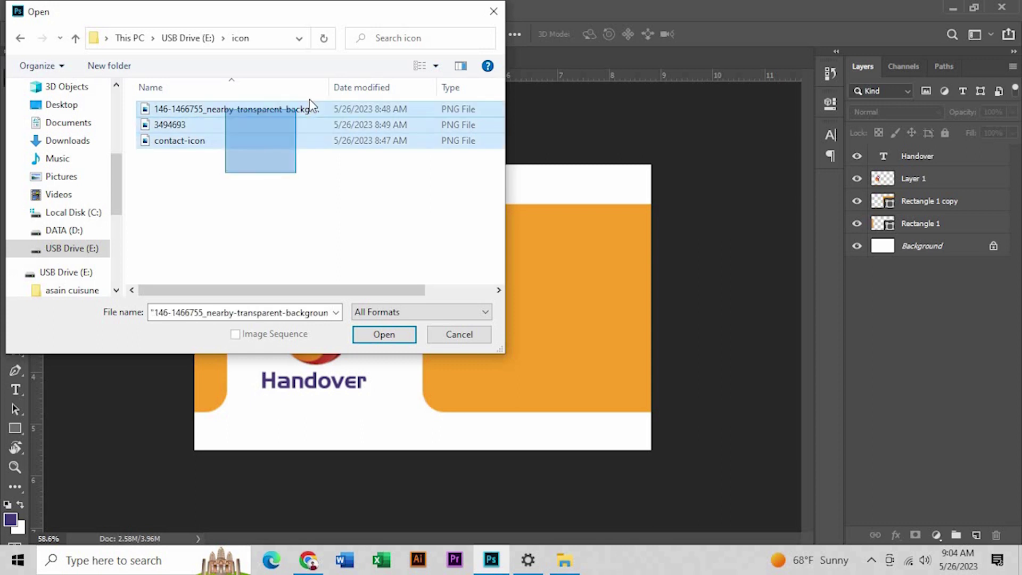
pyautogui.click(397, 337)
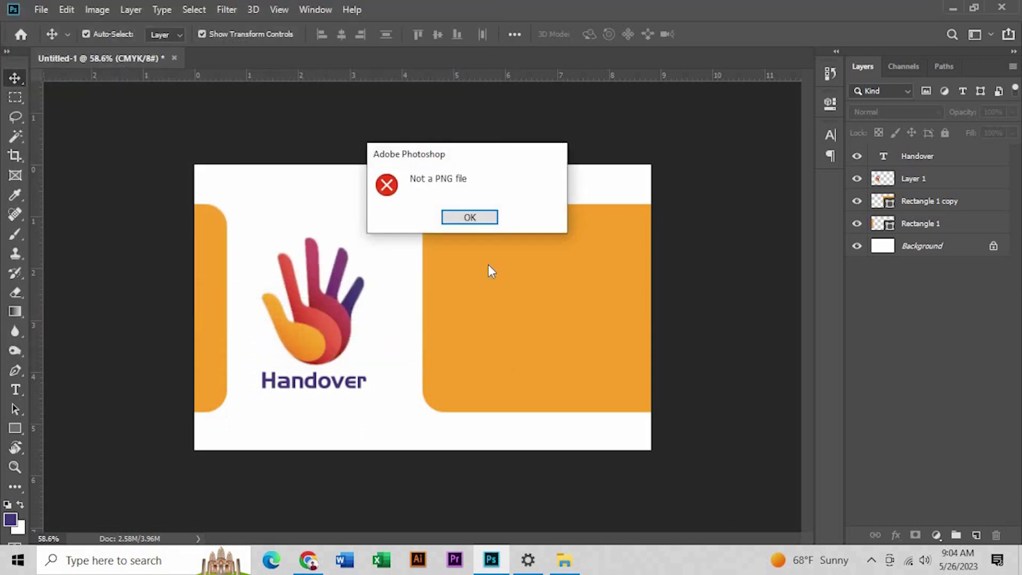
pyautogui.click(469, 217)
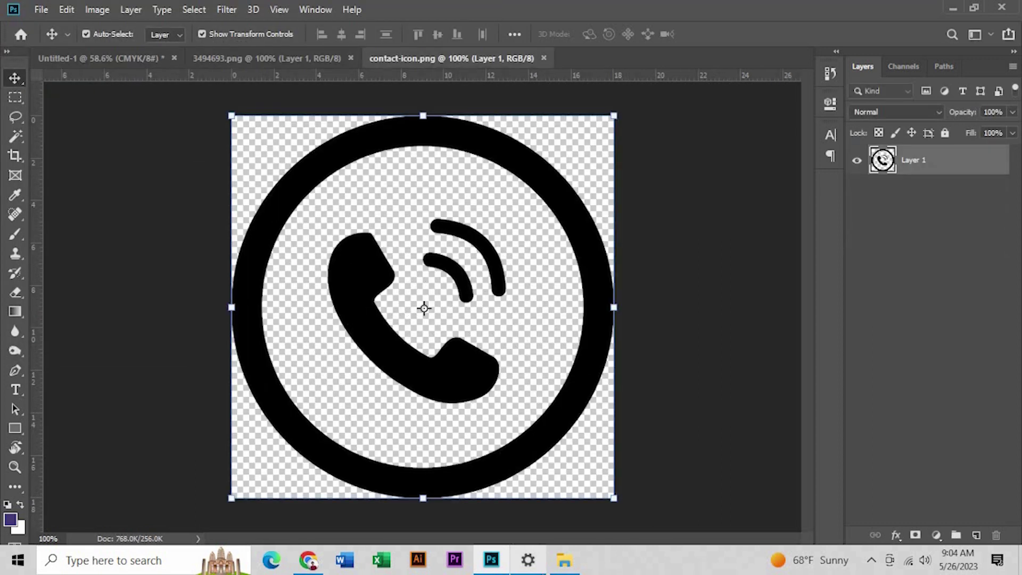
# Switch to the envelope icon document, 3494693.png.
pyautogui.click(502, 223)
pyautogui.scroll(-2, 479, 223)
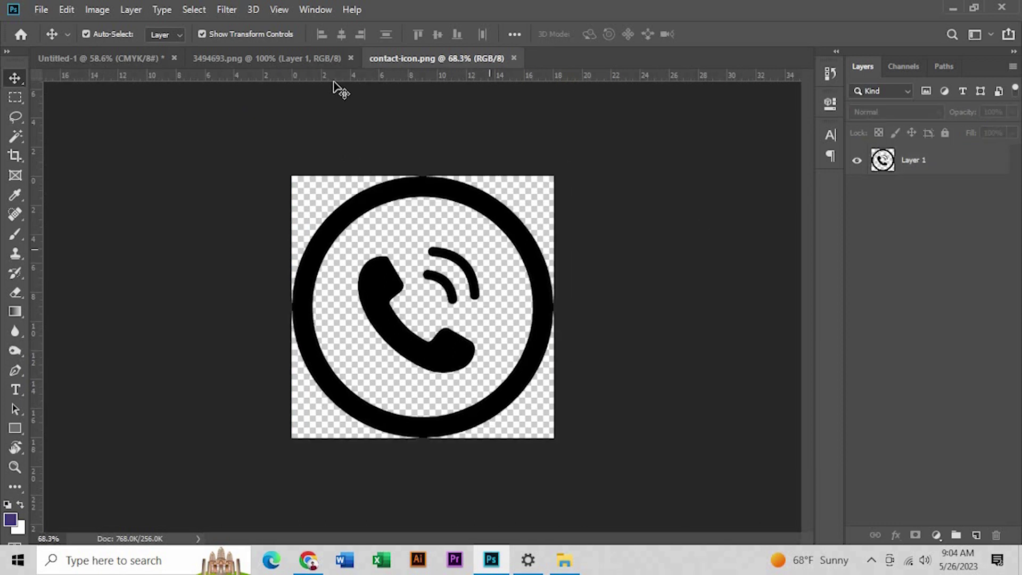
pyautogui.click(328, 57)
# Bring the envelope icon onto the business card and shrink it to about a quarter size.
pyautogui.moveTo(431, 258)
pyautogui.mouseDown()
pyautogui.moveTo(134, 63)
pyautogui.moveTo(497, 315)
pyautogui.mouseUp()
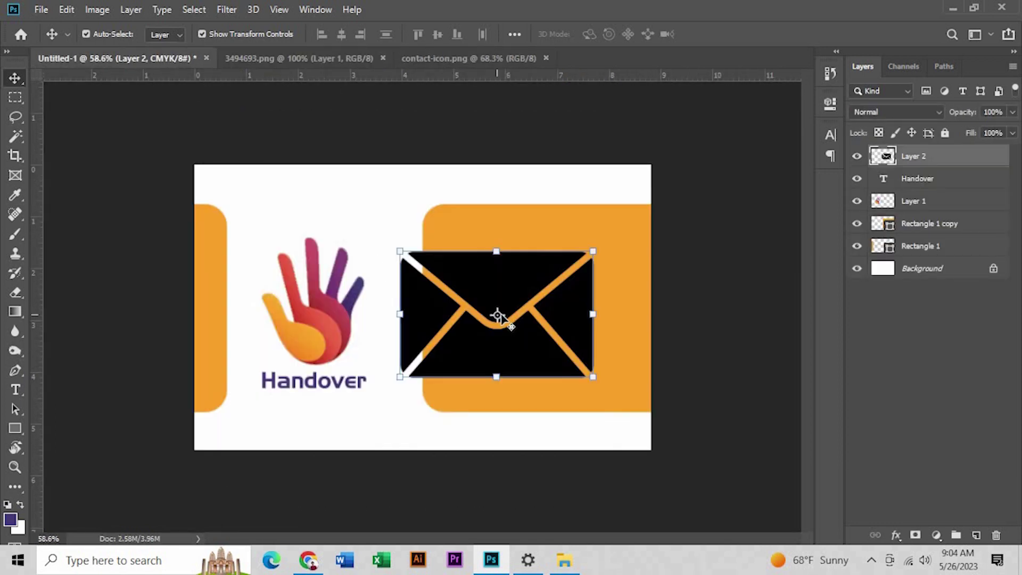
pyautogui.scroll(3, 658, 243)
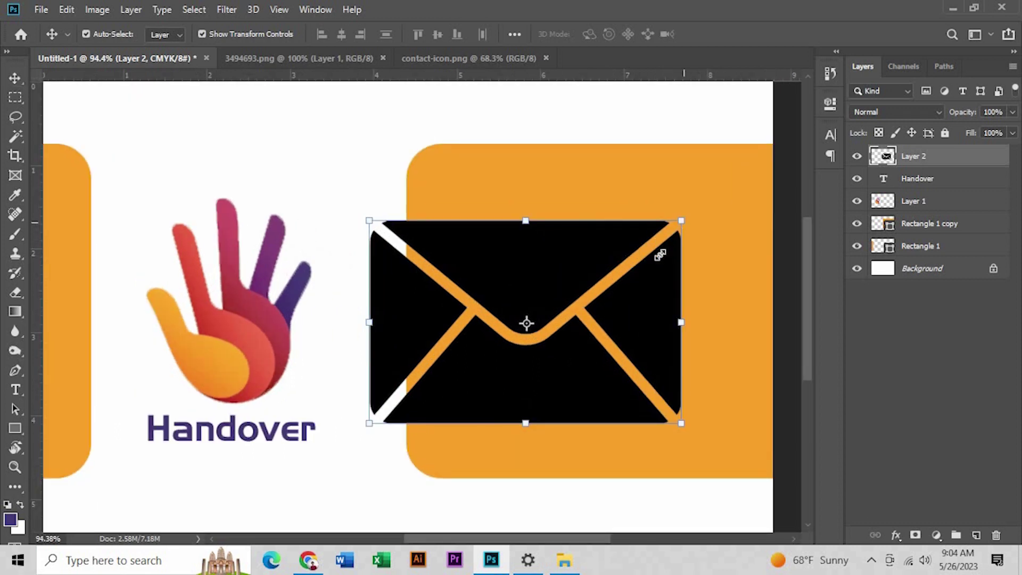
pyautogui.moveTo(683, 222); pyautogui.dragTo(565, 297)
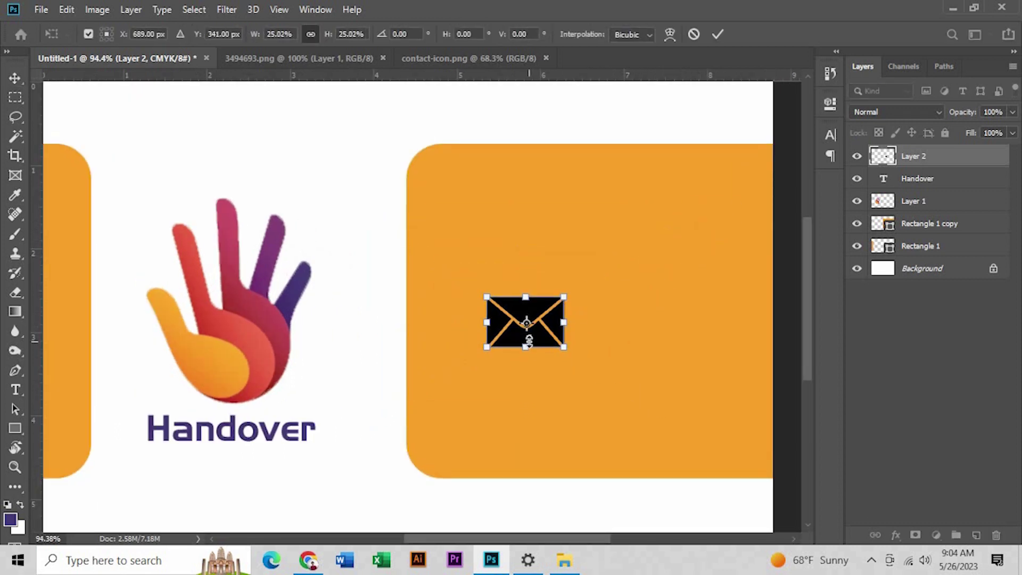
pyautogui.press('Return')
pyautogui.moveTo(556, 340); pyautogui.dragTo(496, 416)
pyautogui.hotkey('ctrl', 'z')
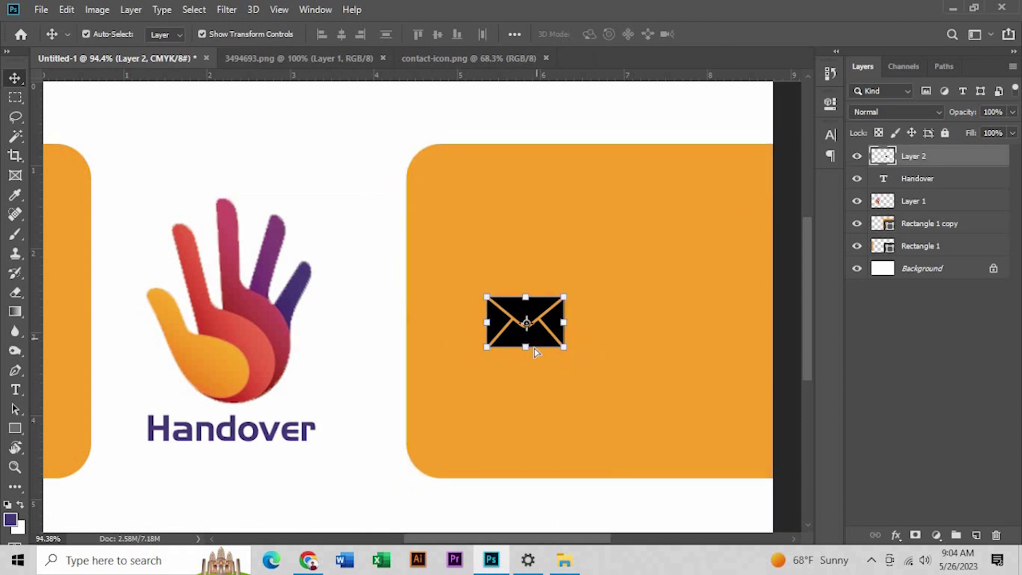
# Import the phone icon from contact-icon.png, shrink it, and place it at the panel's top-left.
pyautogui.click(461, 60)
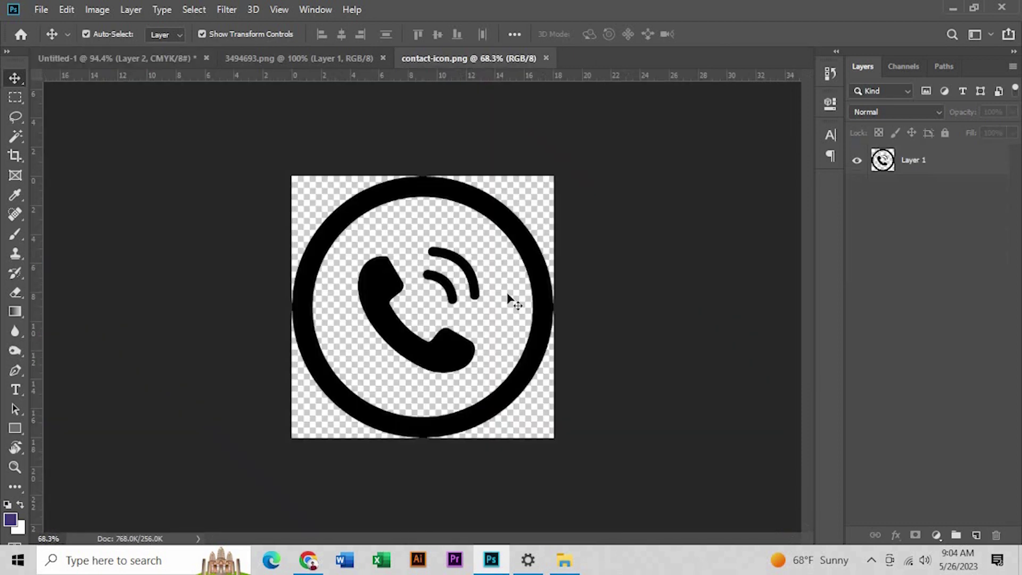
pyautogui.click(533, 247)
pyautogui.moveTo(486, 234); pyautogui.dragTo(612, 293)
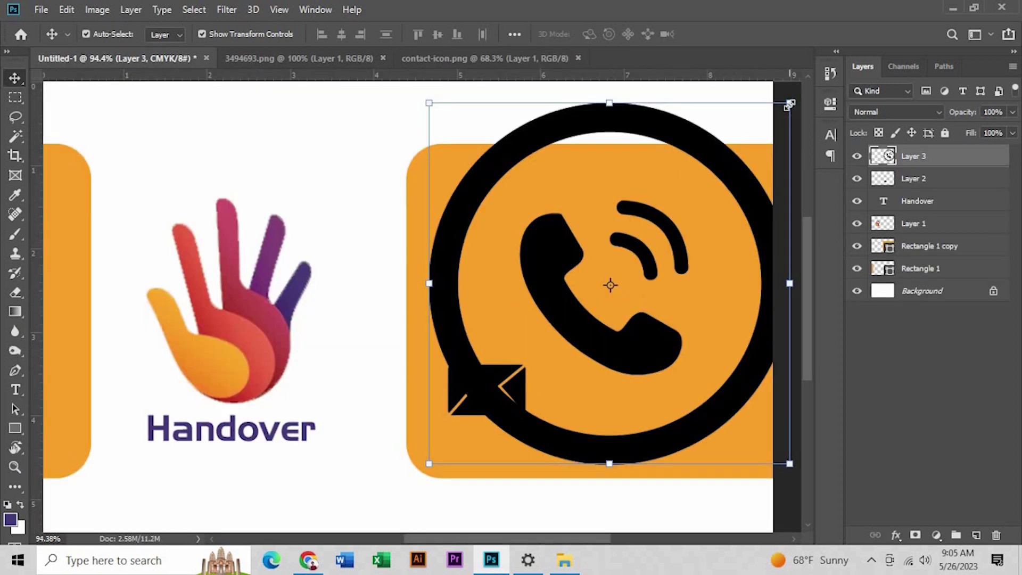
pyautogui.hotkey('ctrl', 't')
pyautogui.moveTo(790, 104); pyautogui.dragTo(631, 263)
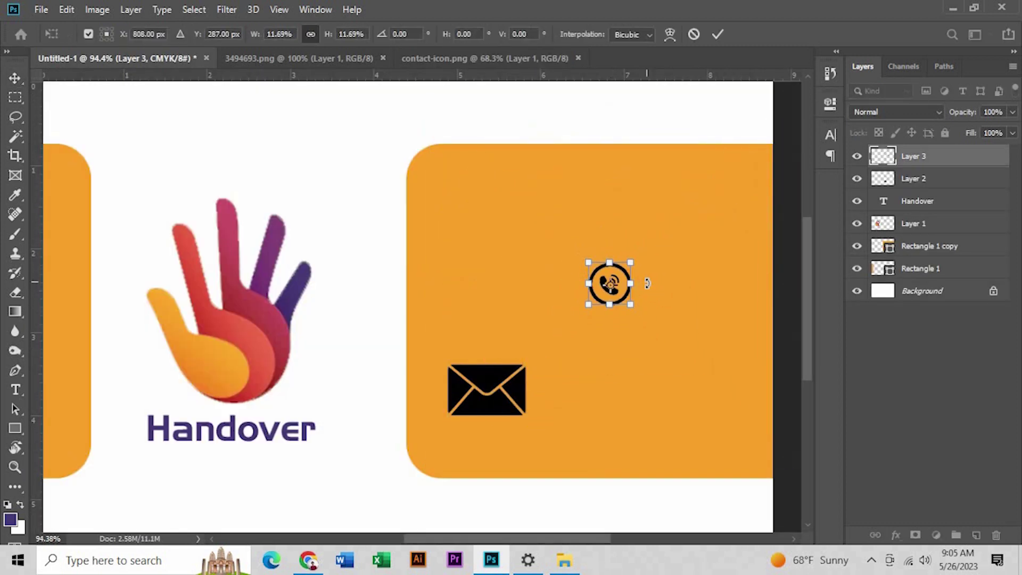
pyautogui.press('Return')
pyautogui.click(777, 331)
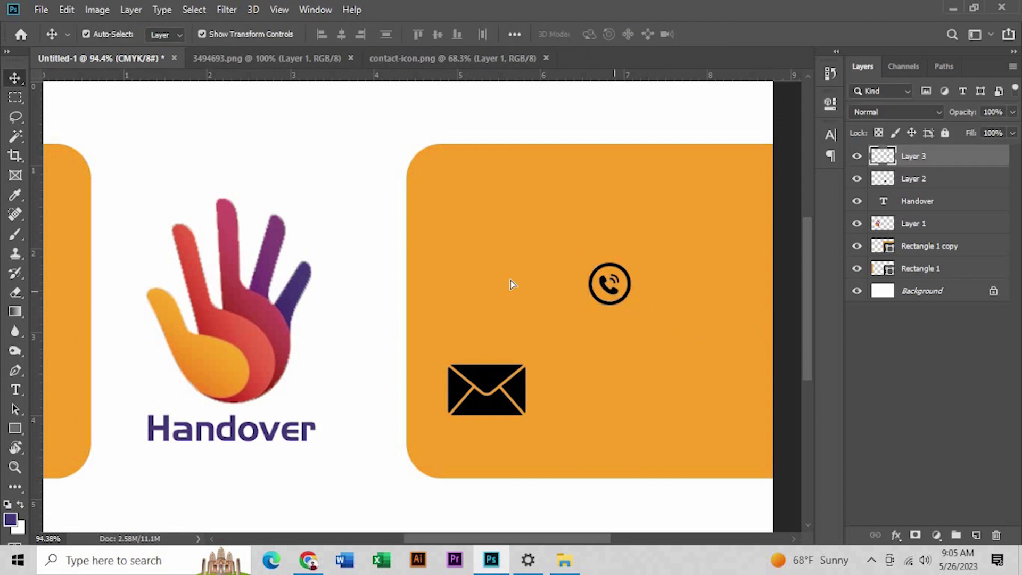
pyautogui.moveTo(617, 298); pyautogui.dragTo(466, 213)
# Add vertical guides at the phone icon's left and right edges and align the envelope to them.
pyautogui.moveTo(490, 408); pyautogui.dragTo(471, 408)
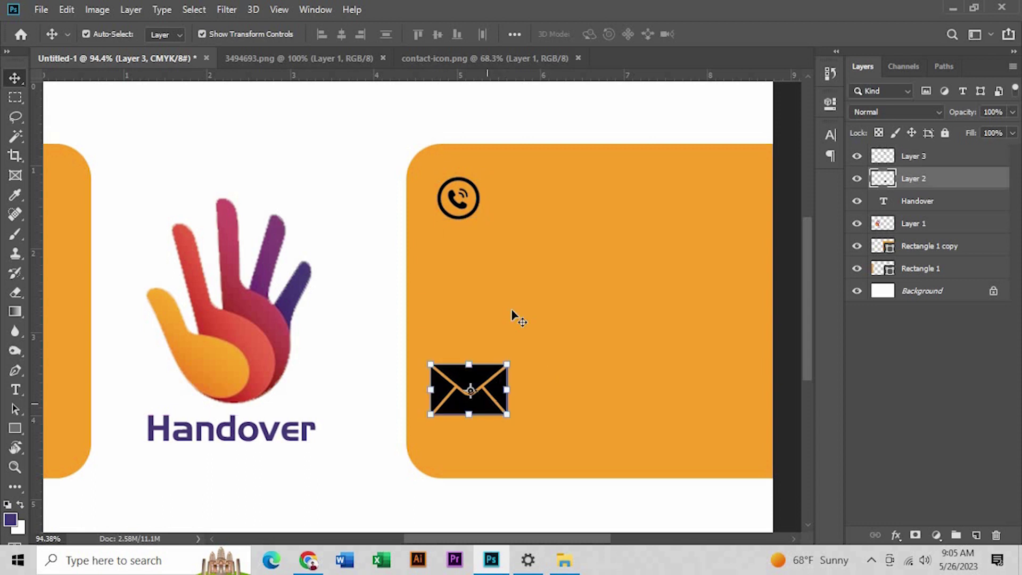
pyautogui.click(466, 208)
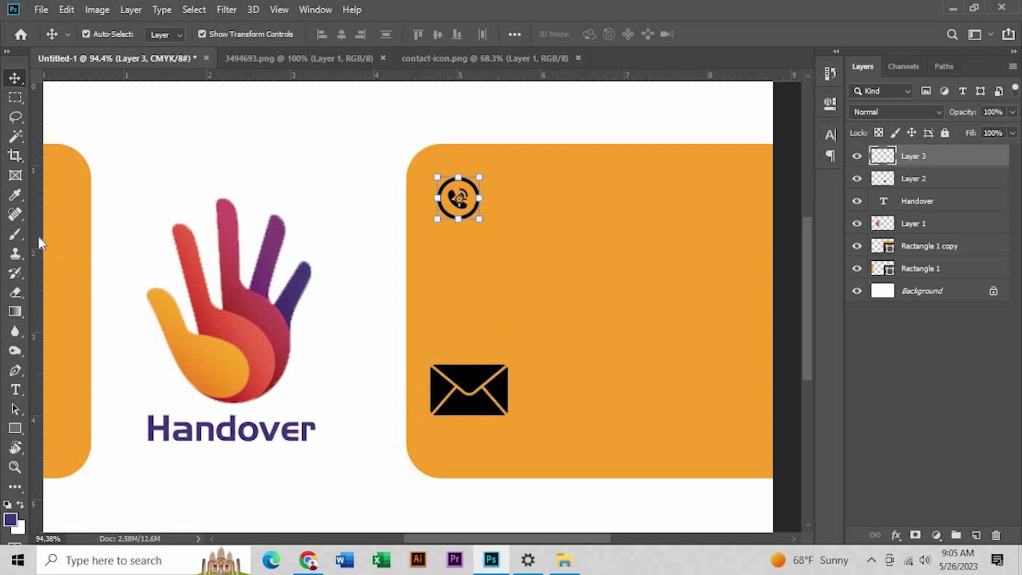
pyautogui.moveTo(38, 236); pyautogui.dragTo(437, 253)
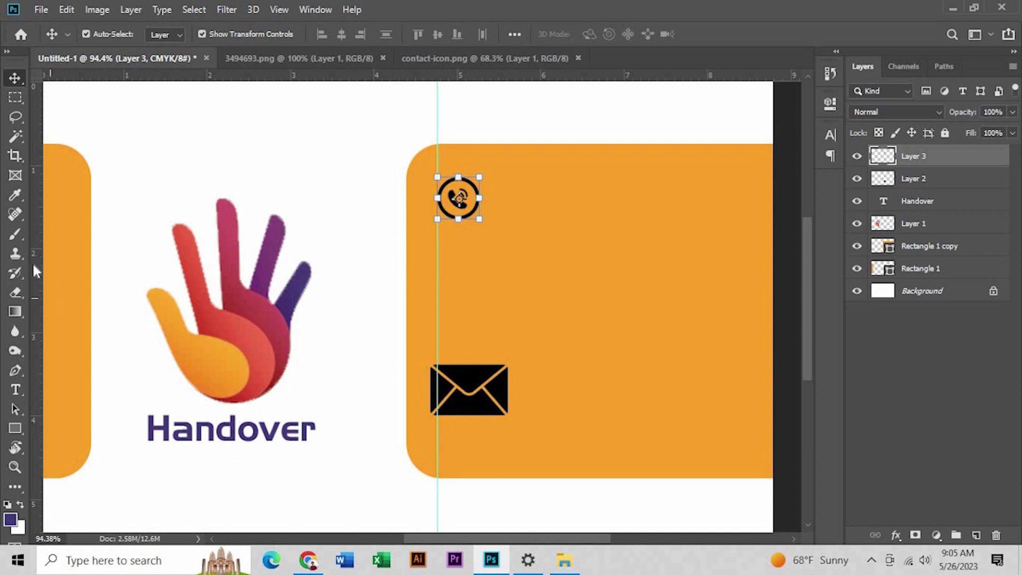
pyautogui.moveTo(269, 276); pyautogui.dragTo(480, 269)
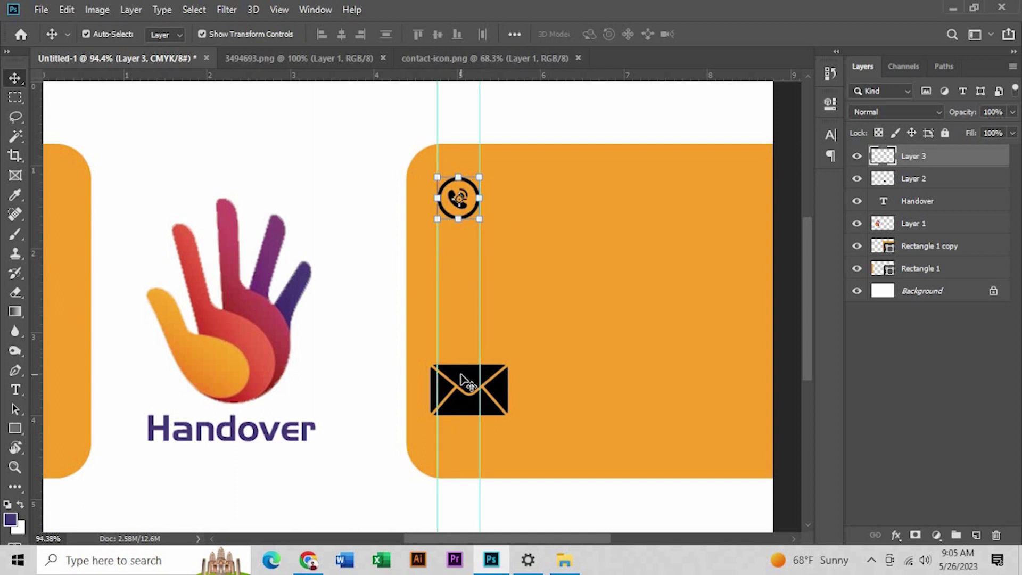
pyautogui.moveTo(460, 379); pyautogui.dragTo(471, 379)
# Shrink the envelope to fit between the guides and move the phone icon down toward it.
pyautogui.scroll(3, 519, 415)
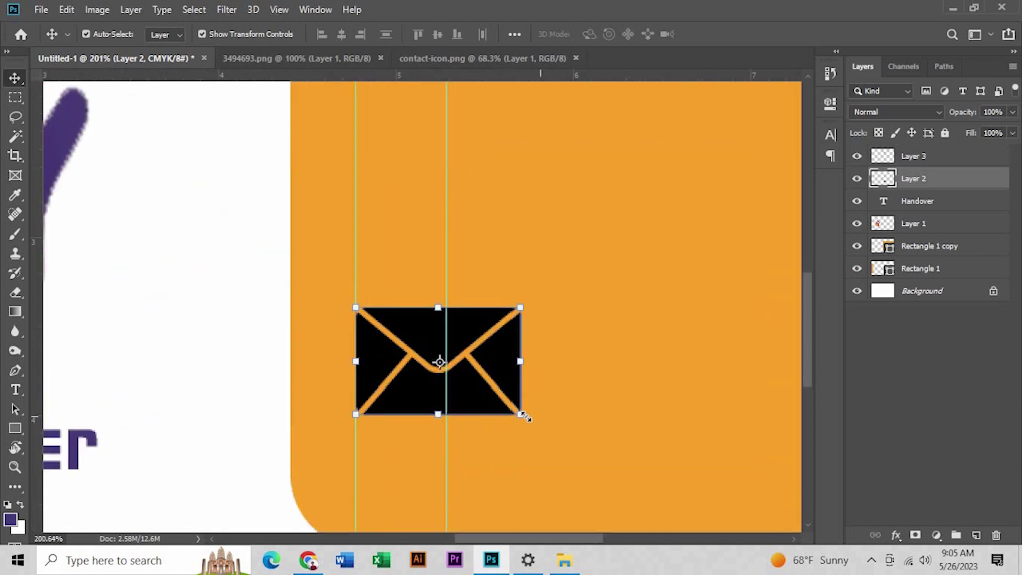
pyautogui.click(524, 416)
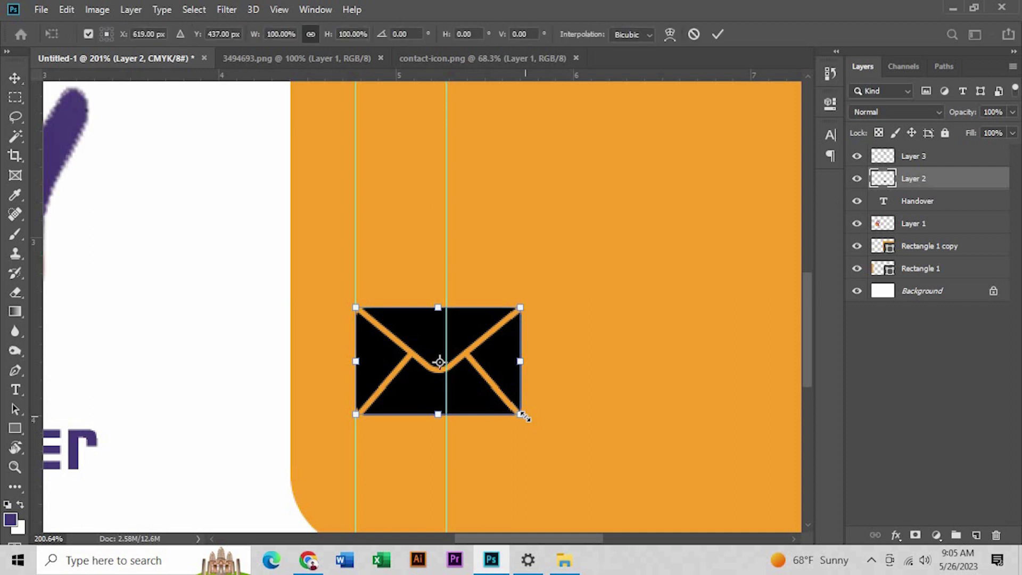
pyautogui.moveTo(519, 411); pyautogui.dragTo(456, 374)
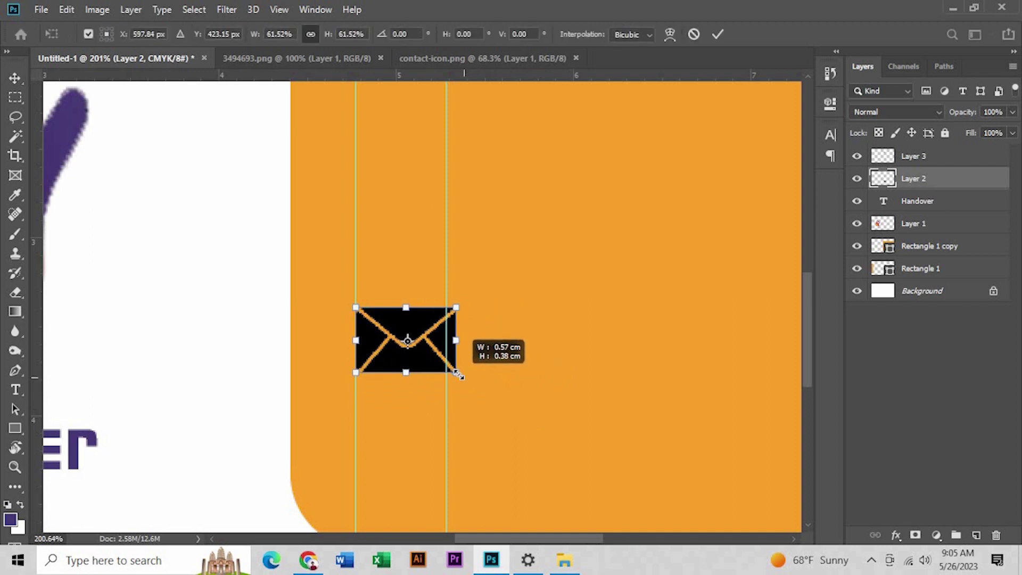
pyautogui.moveTo(457, 374); pyautogui.dragTo(447, 366)
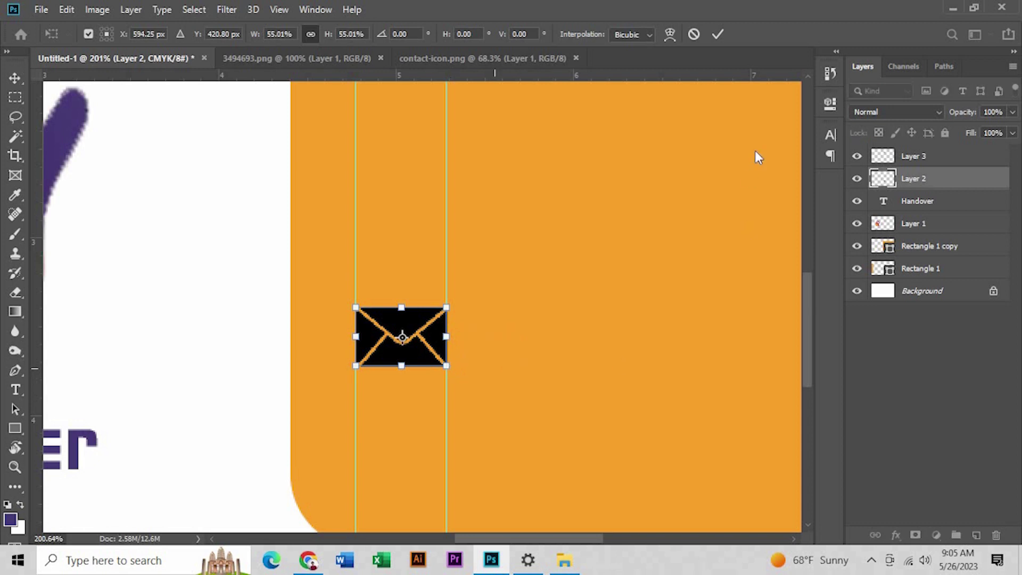
pyautogui.click(717, 36)
pyautogui.hotkey('ctrl', '0')
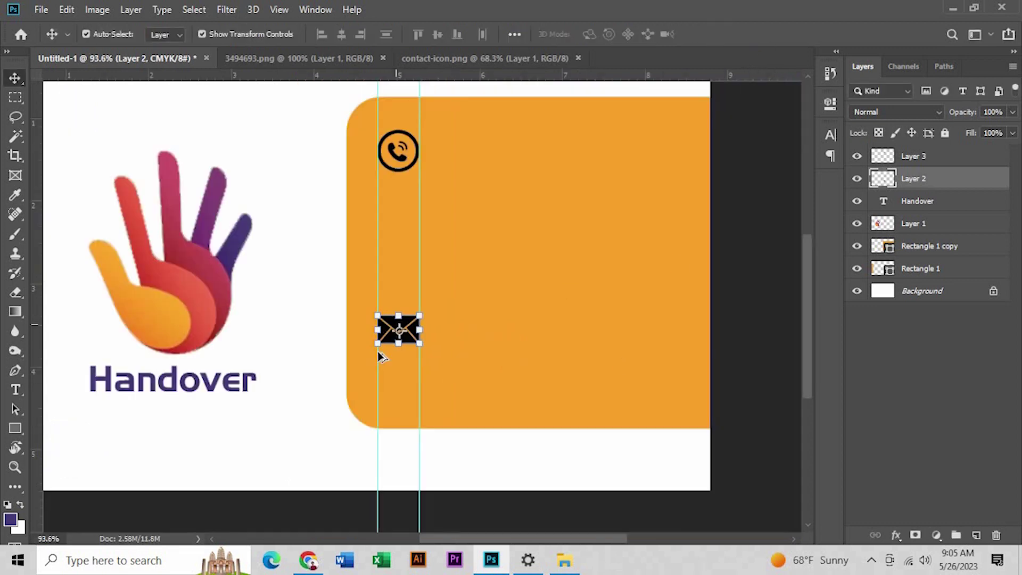
pyautogui.scroll(3, 468, 261)
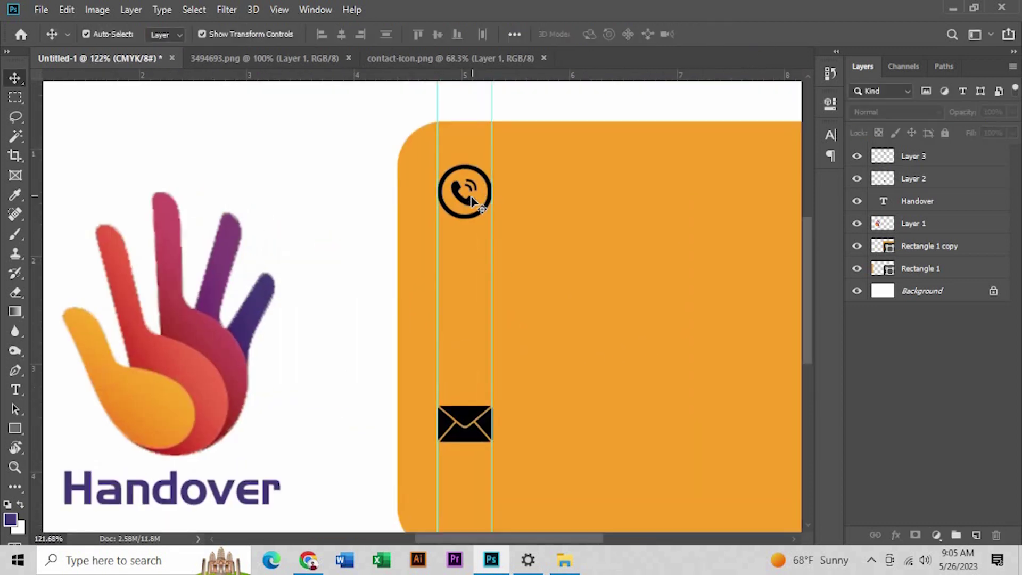
pyautogui.moveTo(471, 199); pyautogui.dragTo(471, 273)
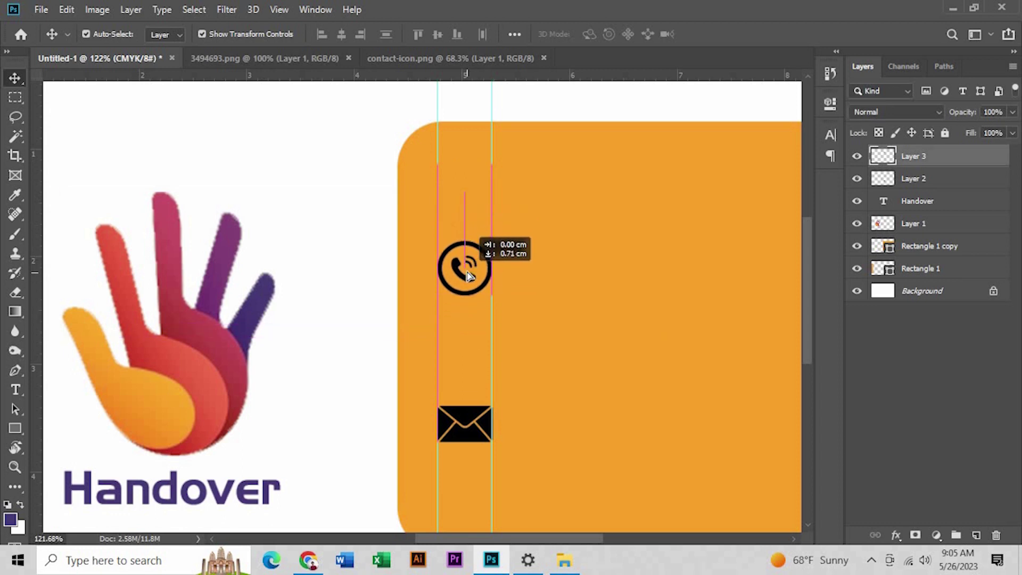
pyautogui.click(309, 560)
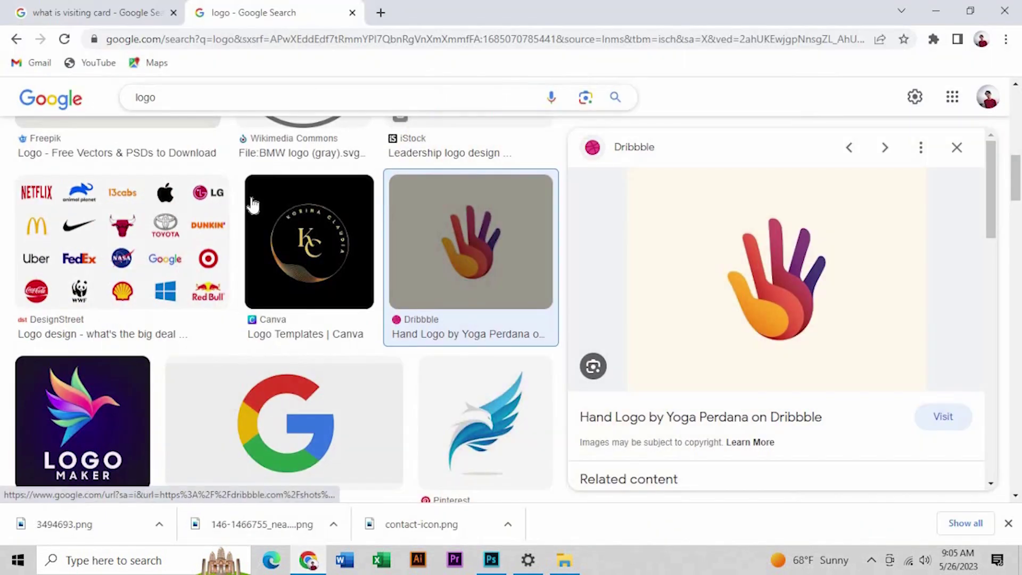
# Search 'location icon', copy a black pin image and paste it, then undo the solid black layer.
pyautogui.click(381, 13)
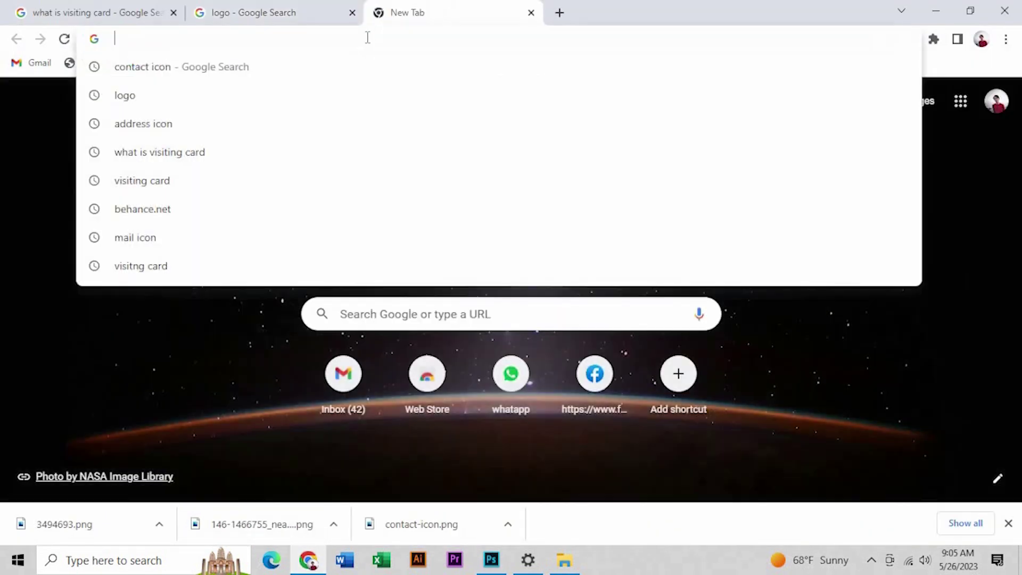
pyautogui.write('location i')
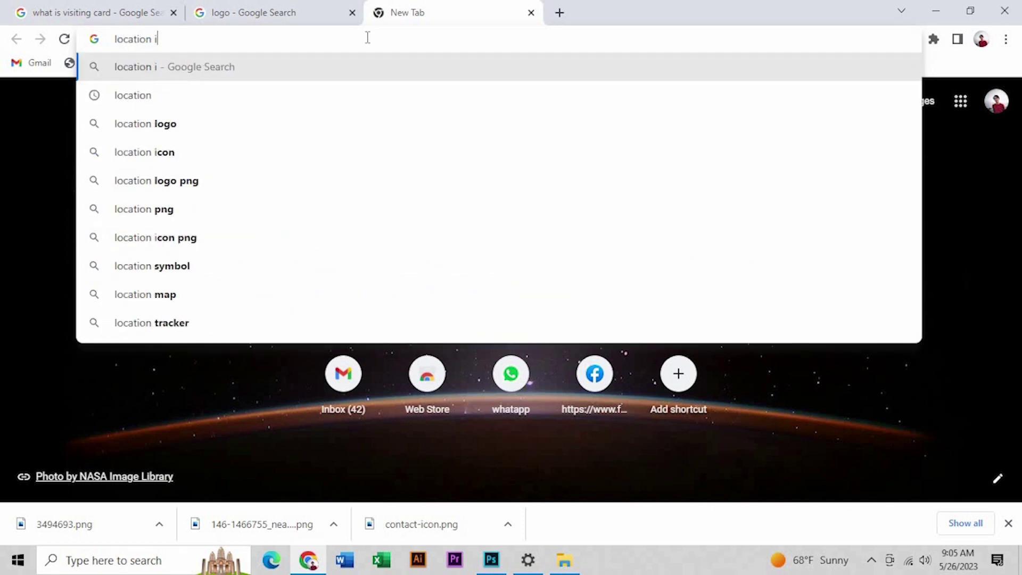
pyautogui.write('con')
pyautogui.press('Return')
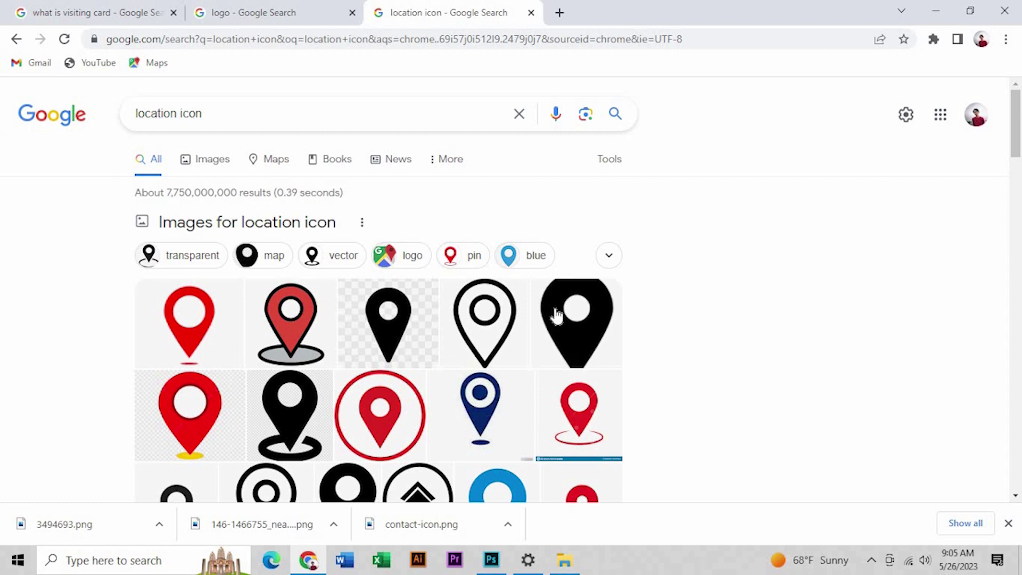
pyautogui.click(599, 298)
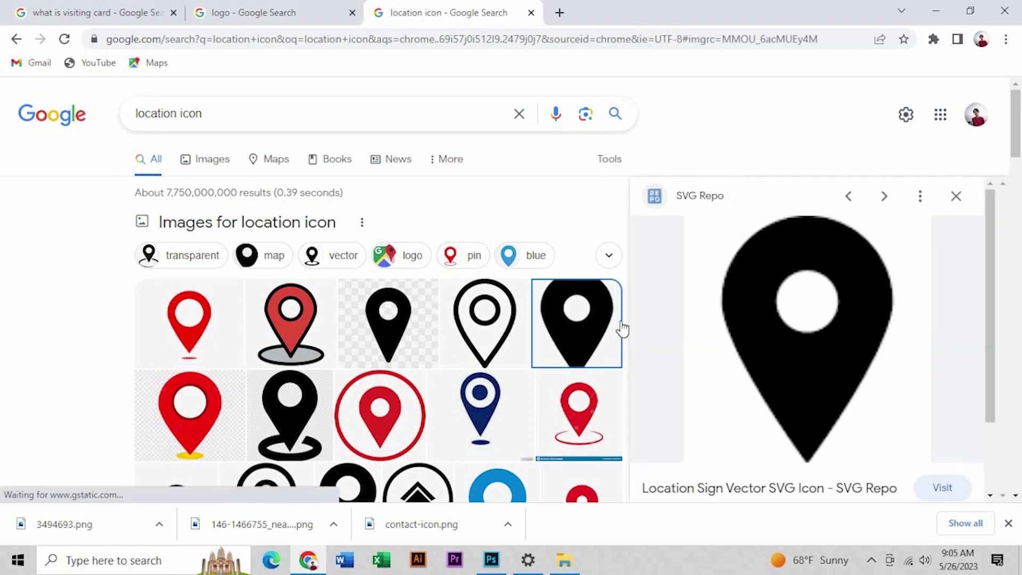
pyautogui.rightClick(737, 338)
pyautogui.click(796, 260)
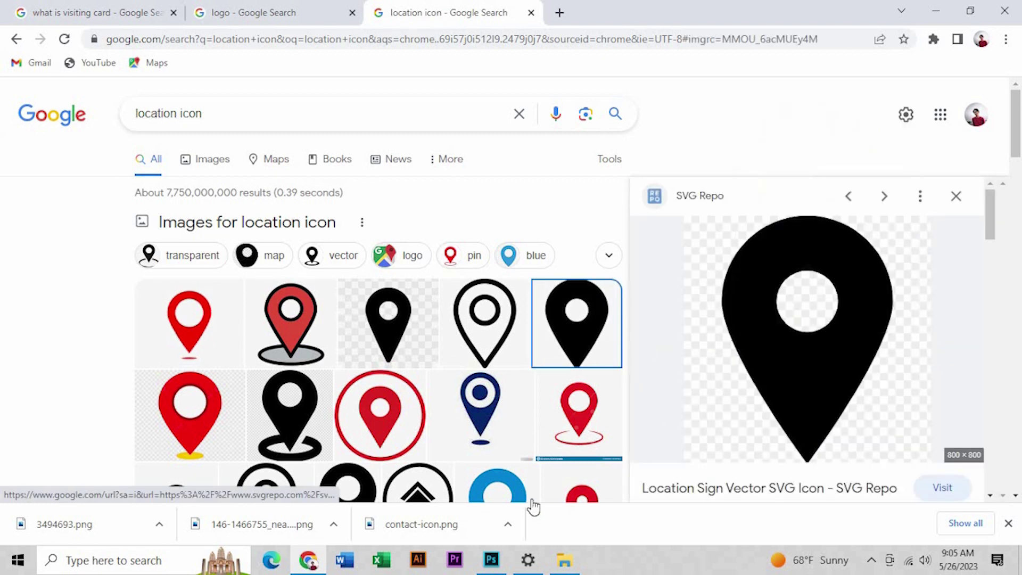
pyautogui.click(491, 560)
pyautogui.hotkey('ctrl', 'v')
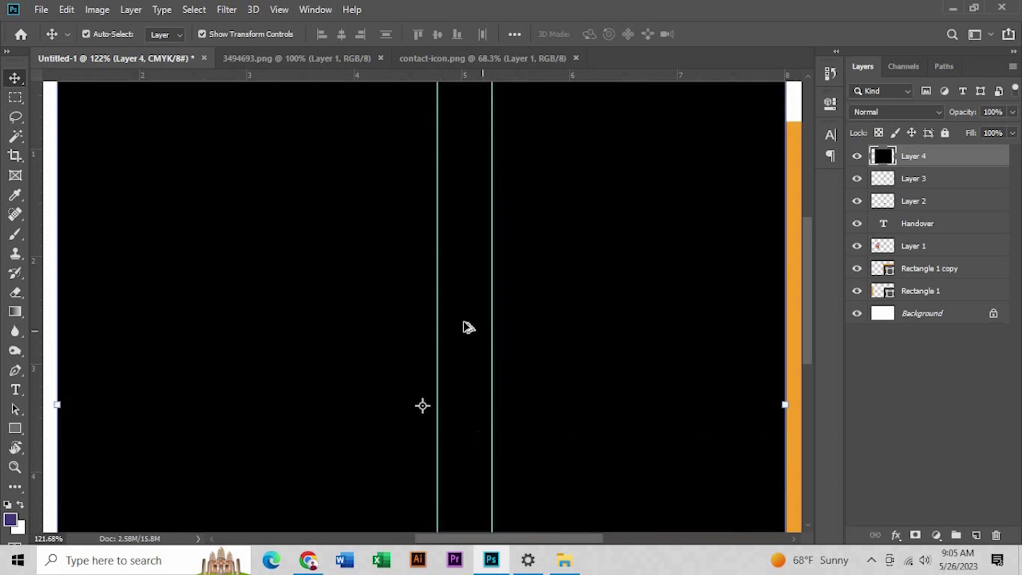
pyautogui.scroll(-2, 500, 327)
pyautogui.hotkey('ctrl', 'z')
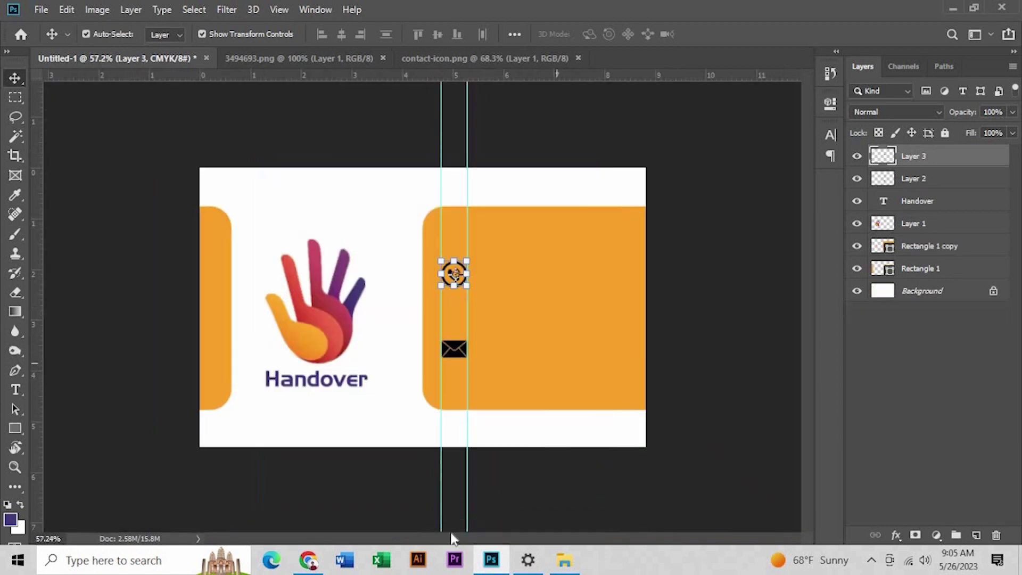
# Copy the small black pin image from the location icon results instead.
pyautogui.click(308, 559)
pyautogui.scroll(-3, 340, 298)
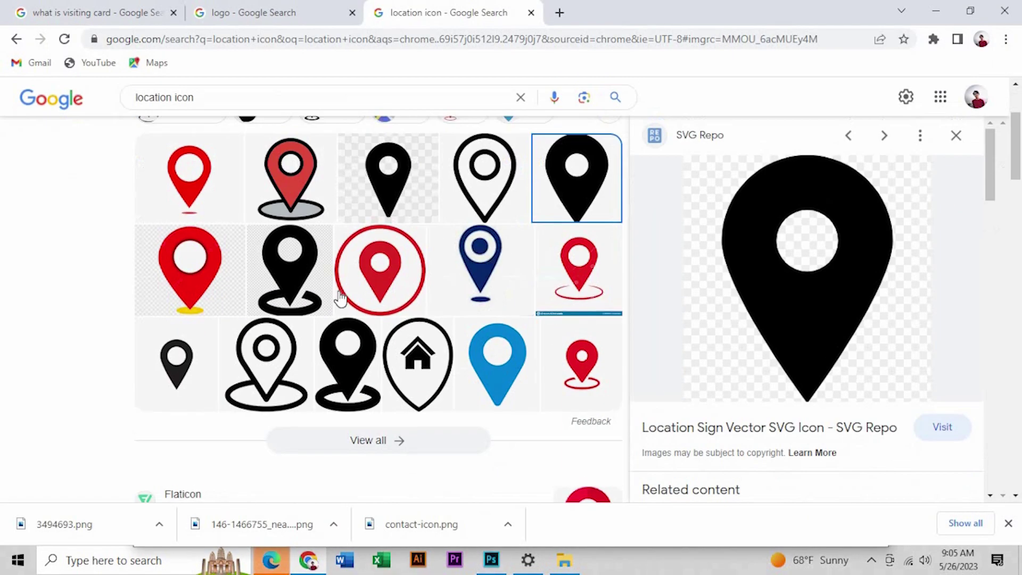
pyautogui.click(184, 196)
pyautogui.click(176, 354)
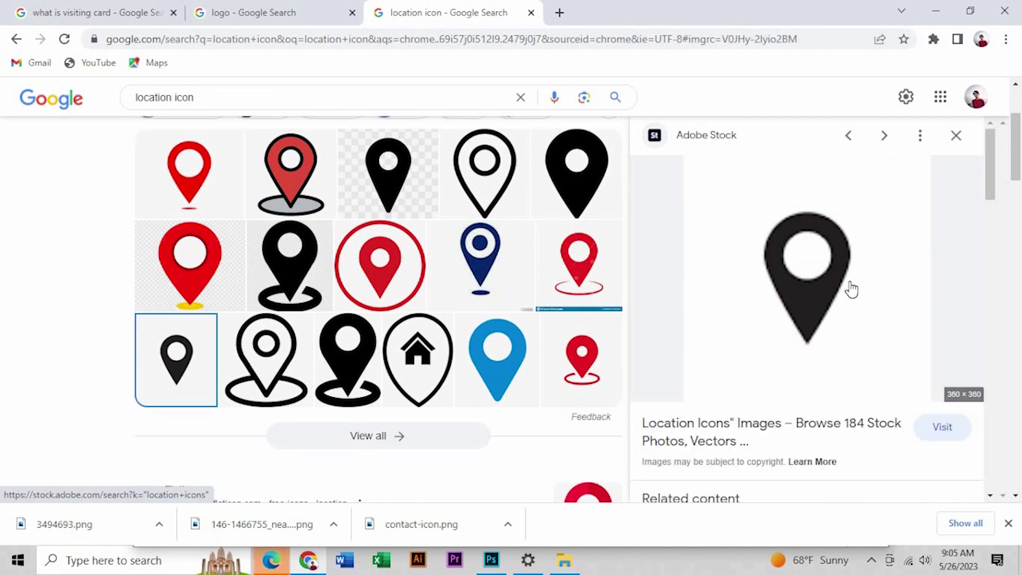
pyautogui.rightClick(833, 277)
pyautogui.click(884, 450)
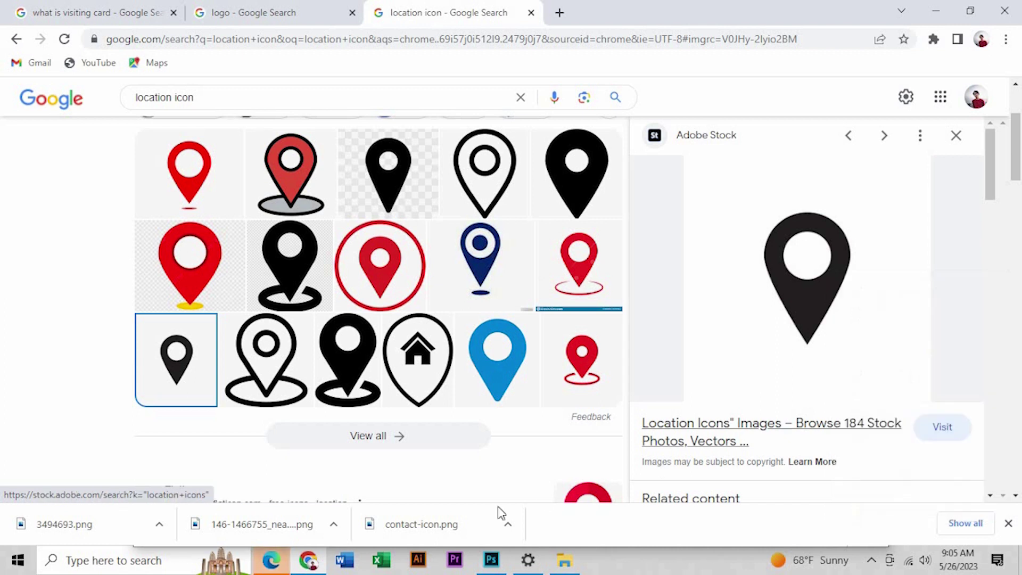
pyautogui.click(491, 559)
# Paste the pin, delete its white square and inner circle with the Magic Wand, and drag it onto the guides.
pyautogui.hotkey('ctrl', 'v')
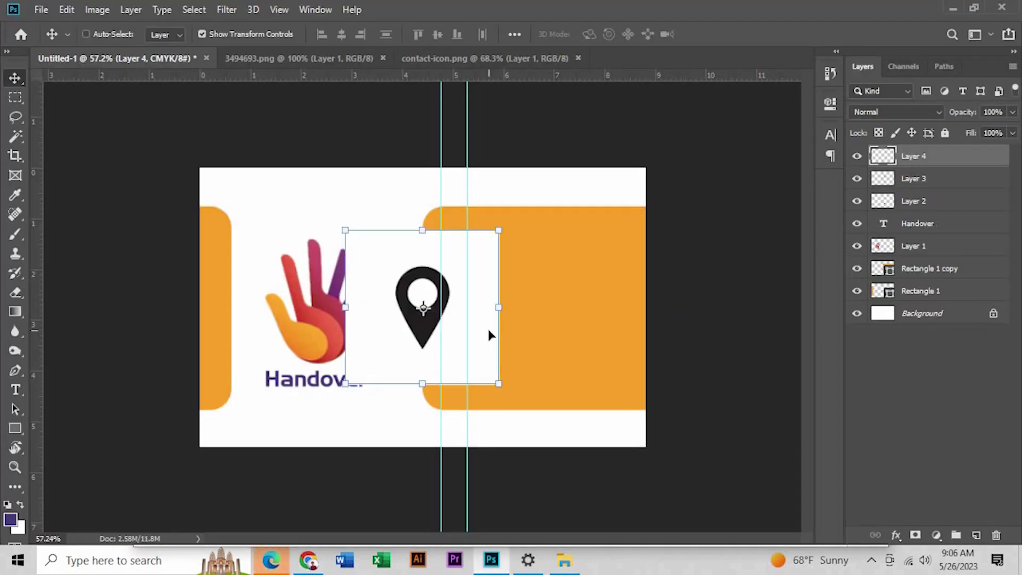
pyautogui.scroll(3, 420, 277)
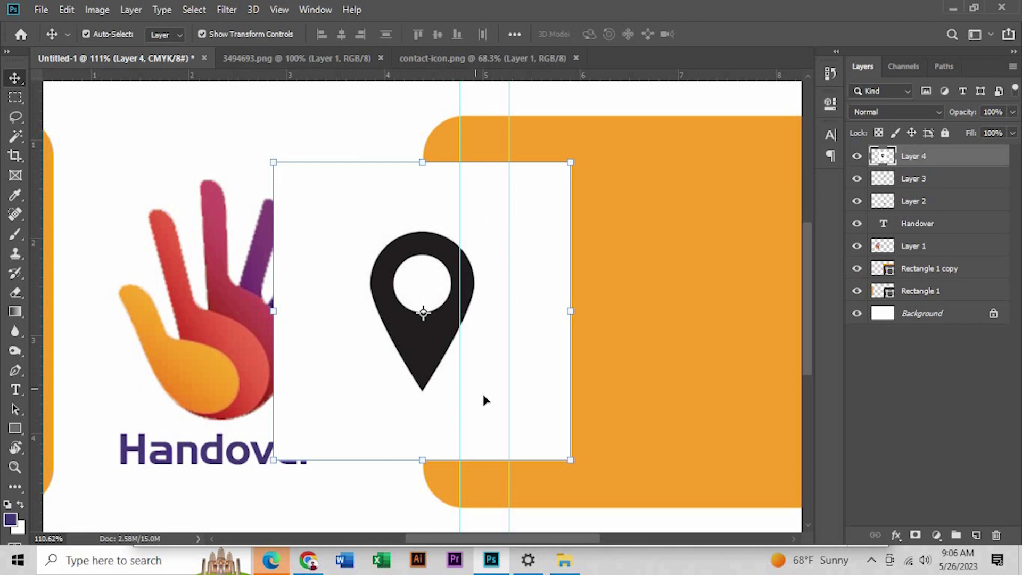
pyautogui.click(20, 138)
pyautogui.click(321, 236)
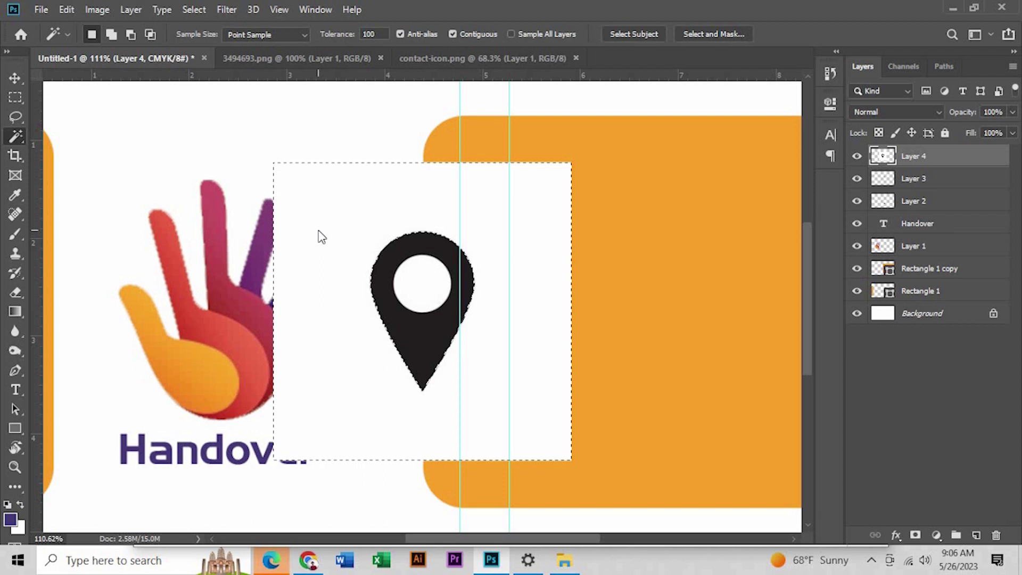
pyautogui.click(418, 288)
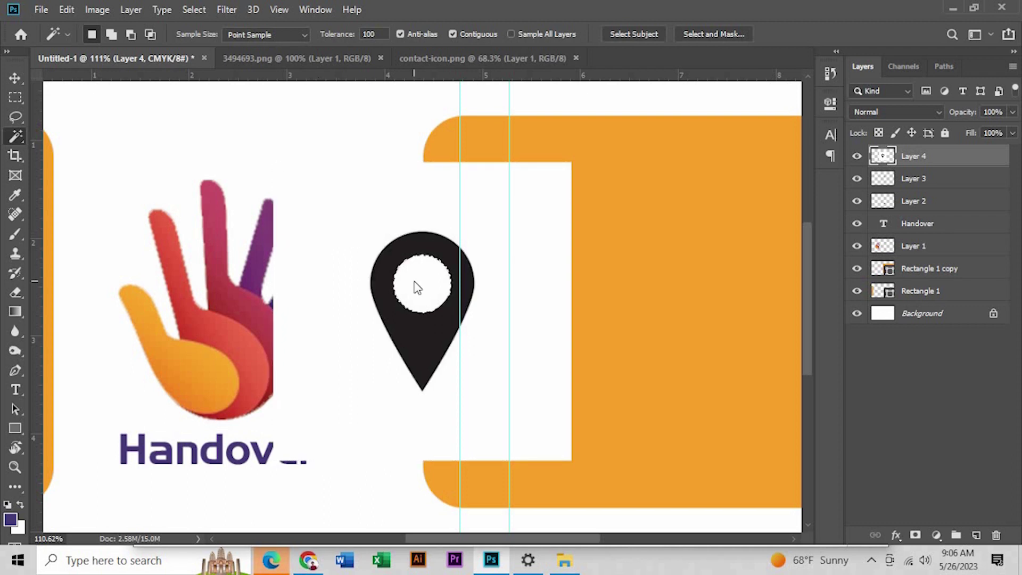
pyautogui.click(347, 219)
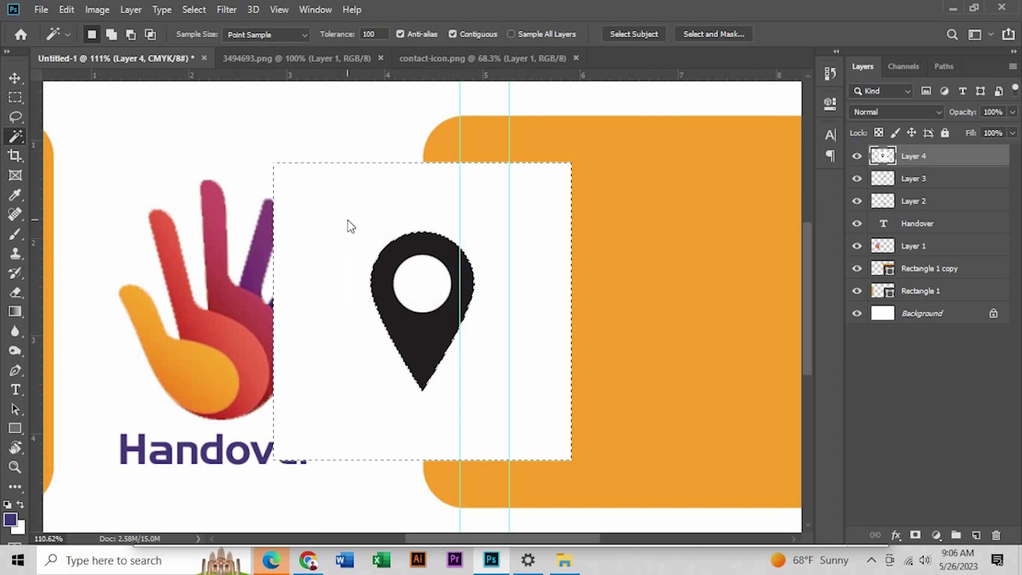
pyautogui.press('shift')
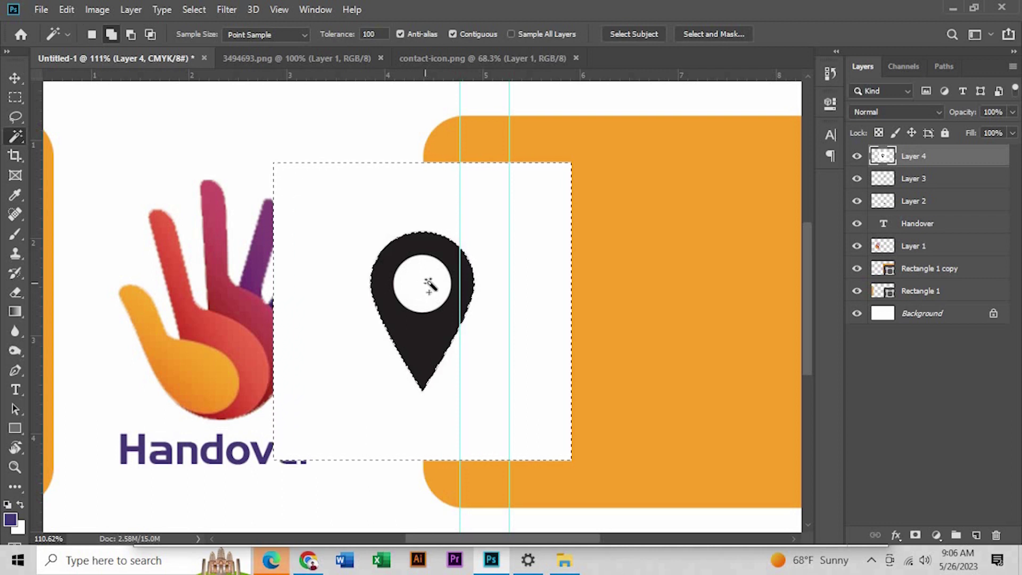
pyautogui.keyDown('shift'); pyautogui.click(424, 283); pyautogui.keyUp('shift')
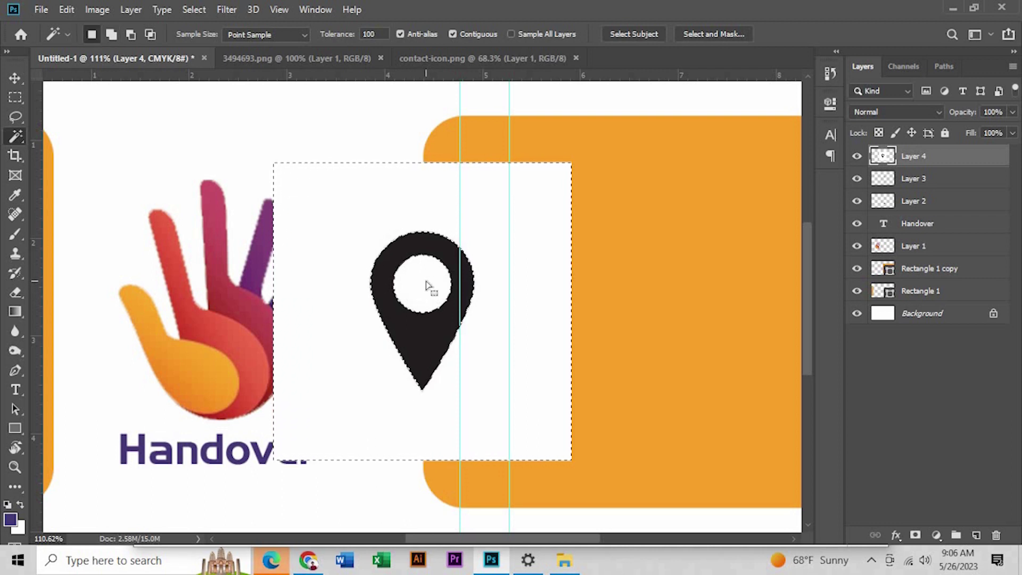
pyautogui.press('Delete')
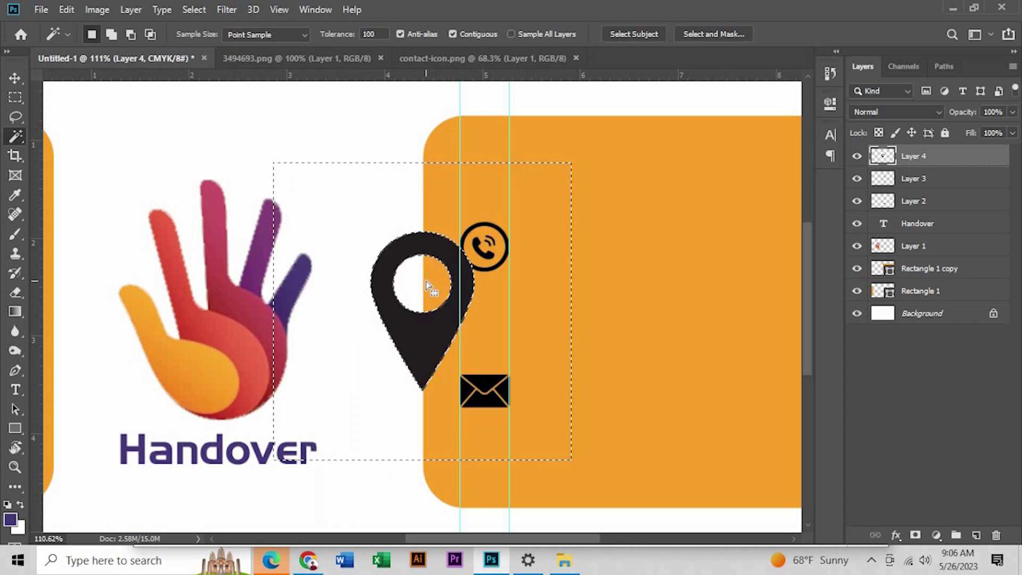
pyautogui.hotkey('ctrl', 'd')
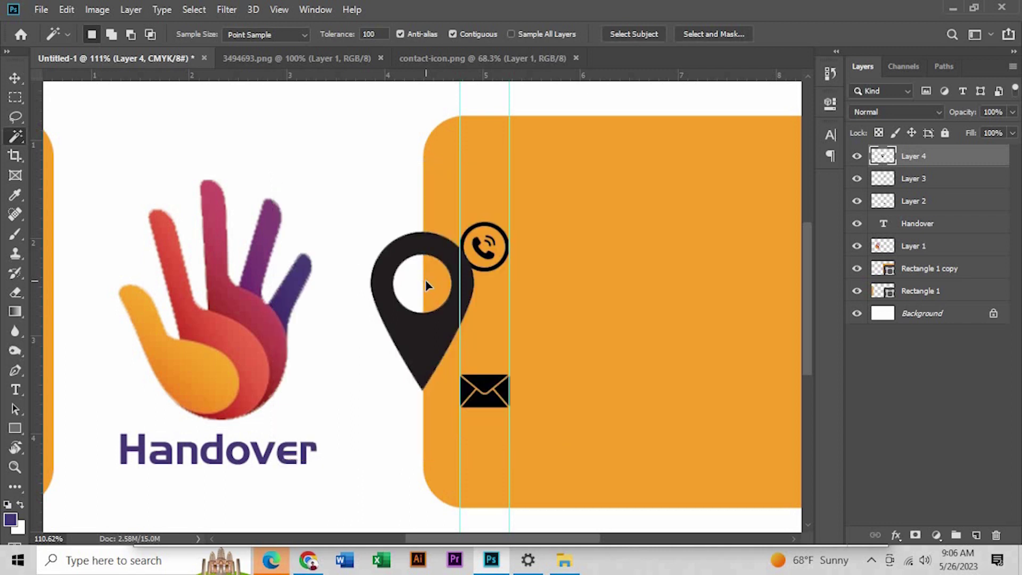
pyautogui.press('v')
pyautogui.moveTo(404, 343); pyautogui.dragTo(487, 351)
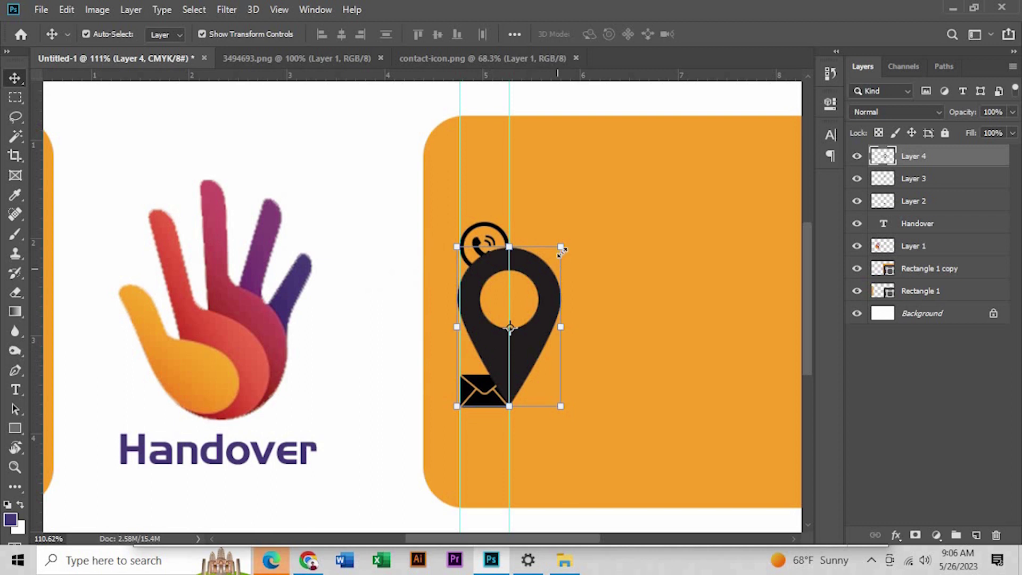
# Scale the pin to about 39% and move it between the phone and mail icons.
pyautogui.moveTo(548, 276); pyautogui.dragTo(512, 355)
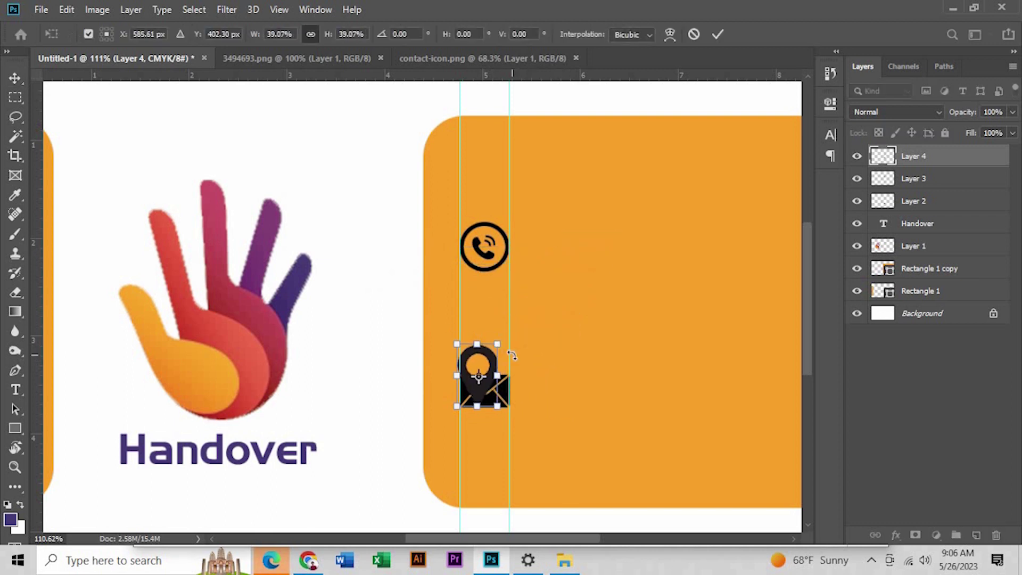
pyautogui.press('Return')
pyautogui.scroll(3, 512, 355)
pyautogui.moveTo(438, 429); pyautogui.dragTo(454, 308)
# Lower the envelope icon and nudge the pin down so the three icons stack in the guide column.
pyautogui.scroll(-3, 454, 319)
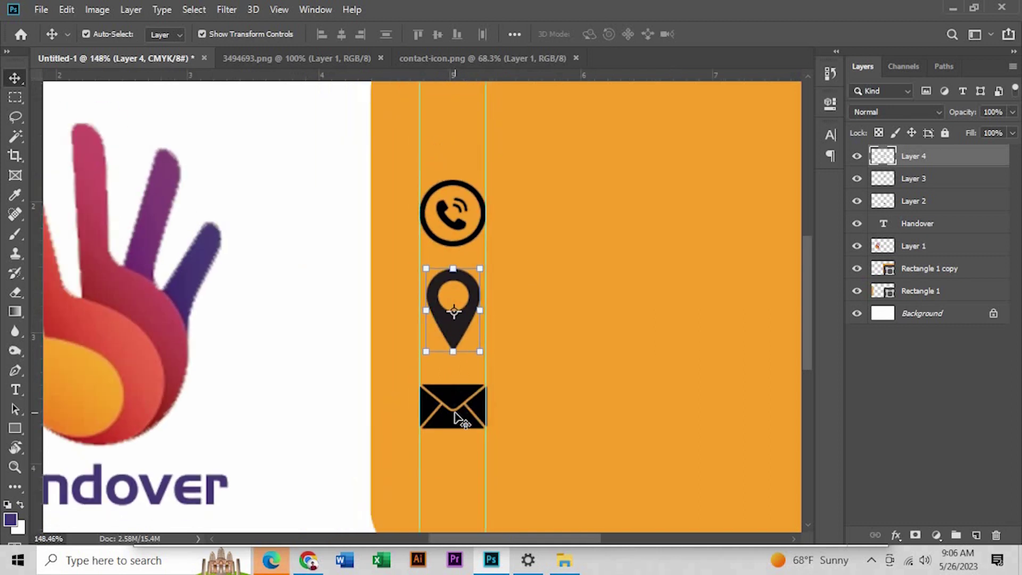
pyautogui.click(457, 418)
pyautogui.moveTo(468, 423); pyautogui.dragTo(468, 459)
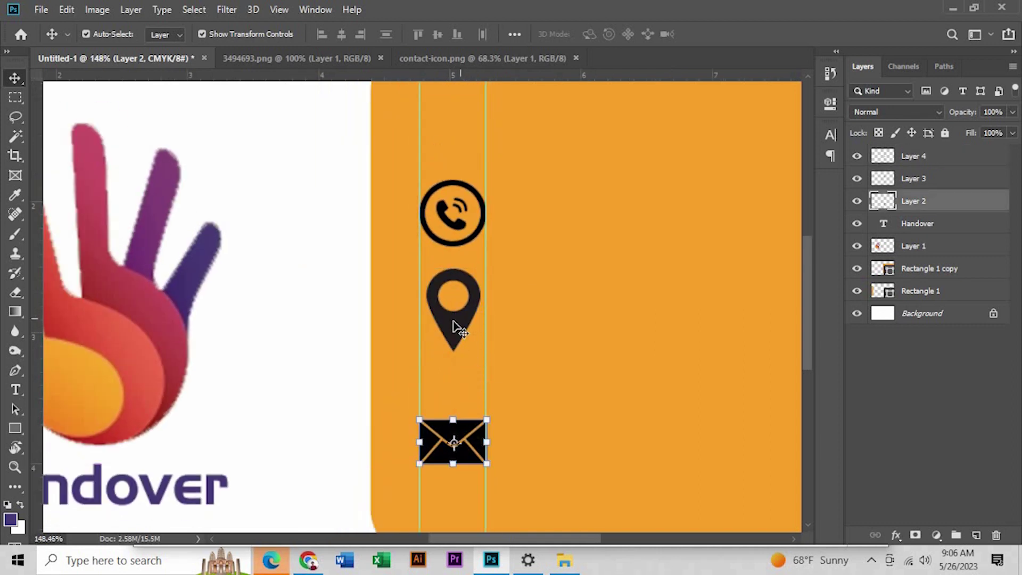
pyautogui.scroll(3, 456, 334)
pyautogui.moveTo(463, 328); pyautogui.dragTo(463, 344)
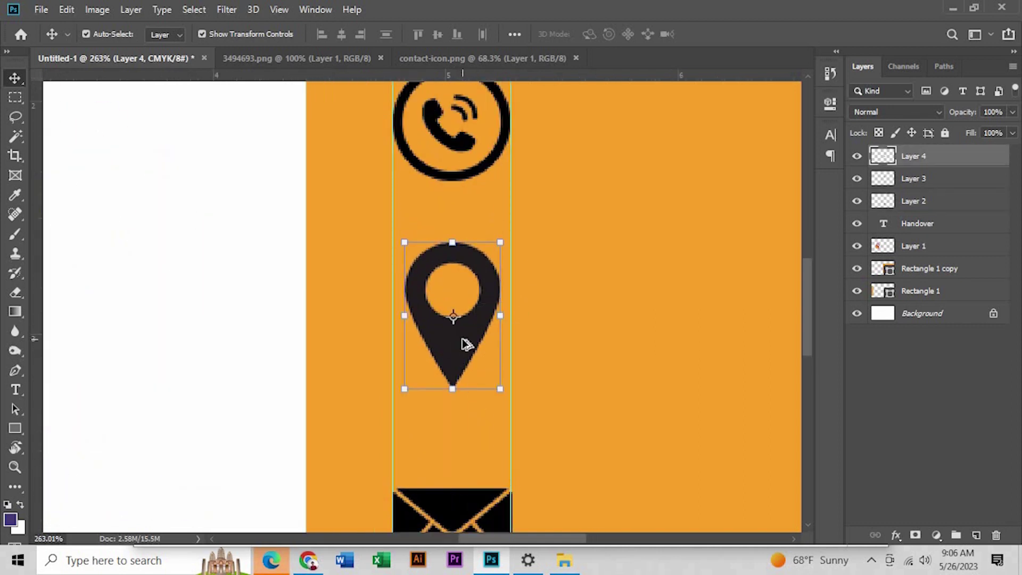
pyautogui.scroll(-2, 461, 335)
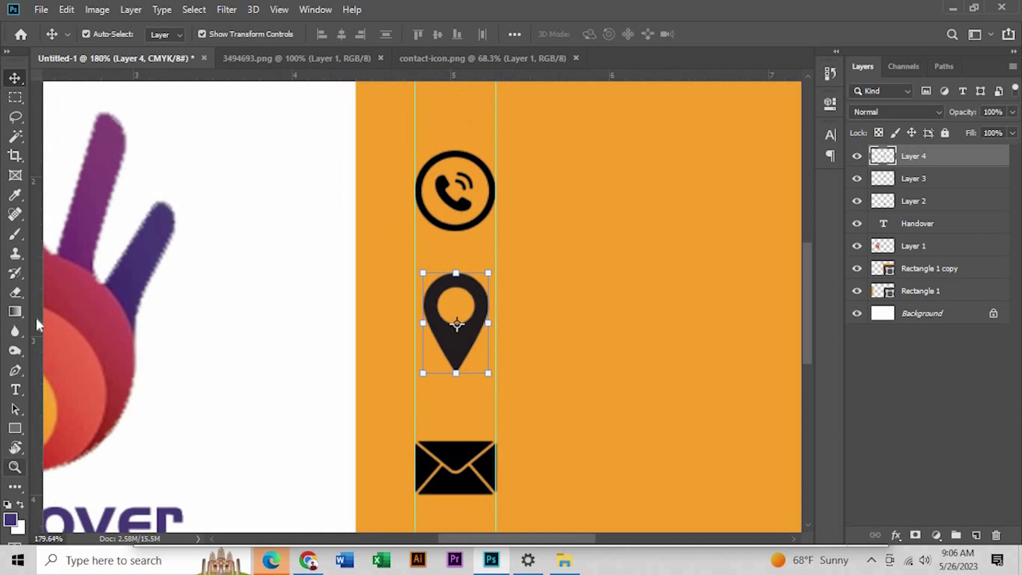
pyautogui.click(16, 196)
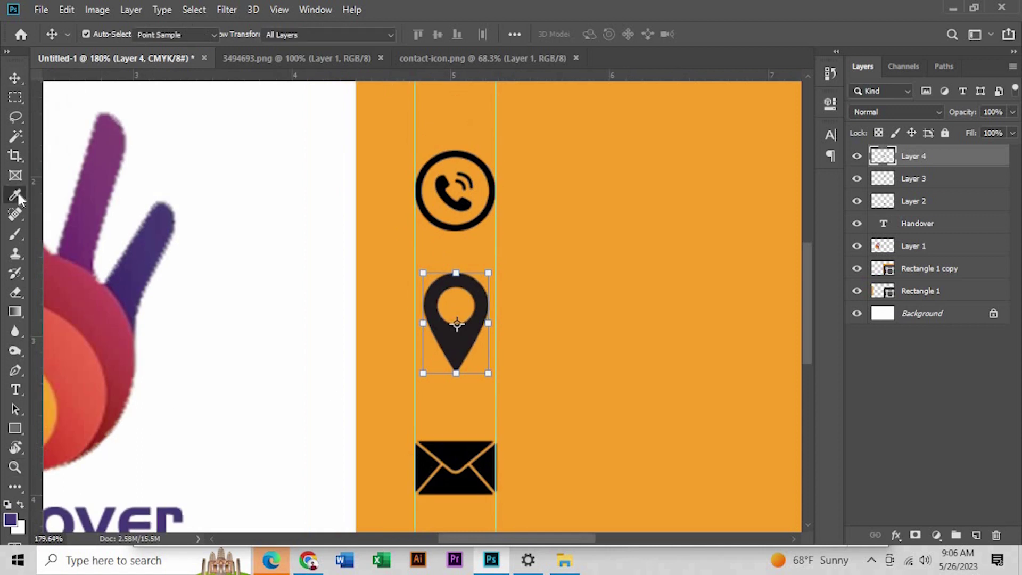
pyautogui.click(20, 78)
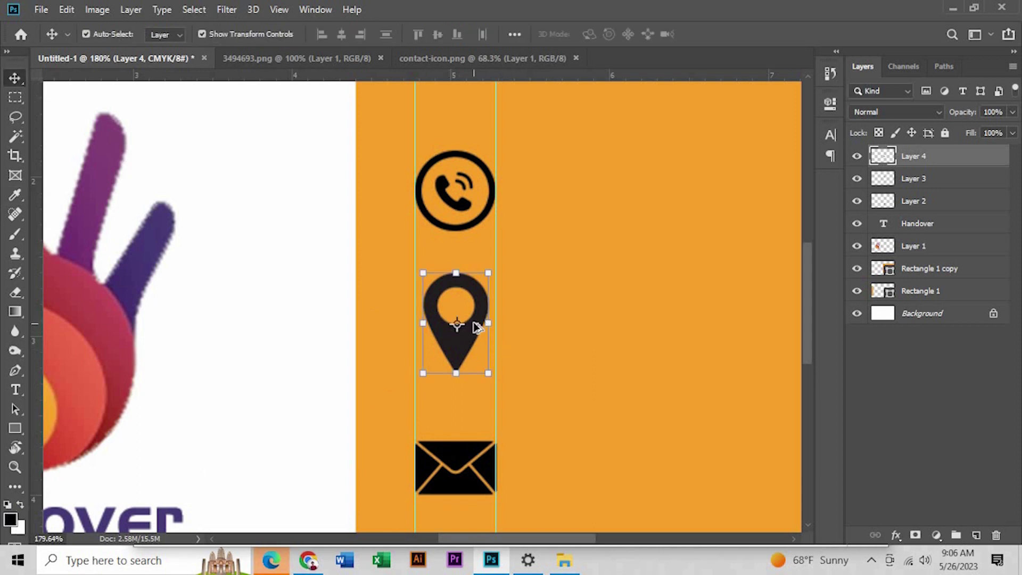
pyautogui.scroll(3, 473, 321)
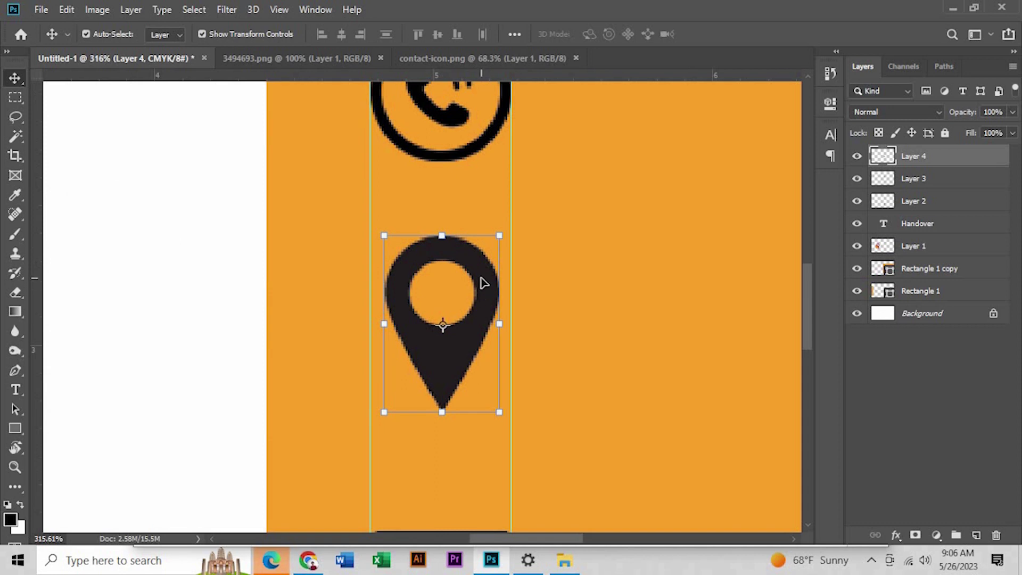
# Select the pin shape with the Magic Wand and fill it with solid black.
pyautogui.click(14, 140)
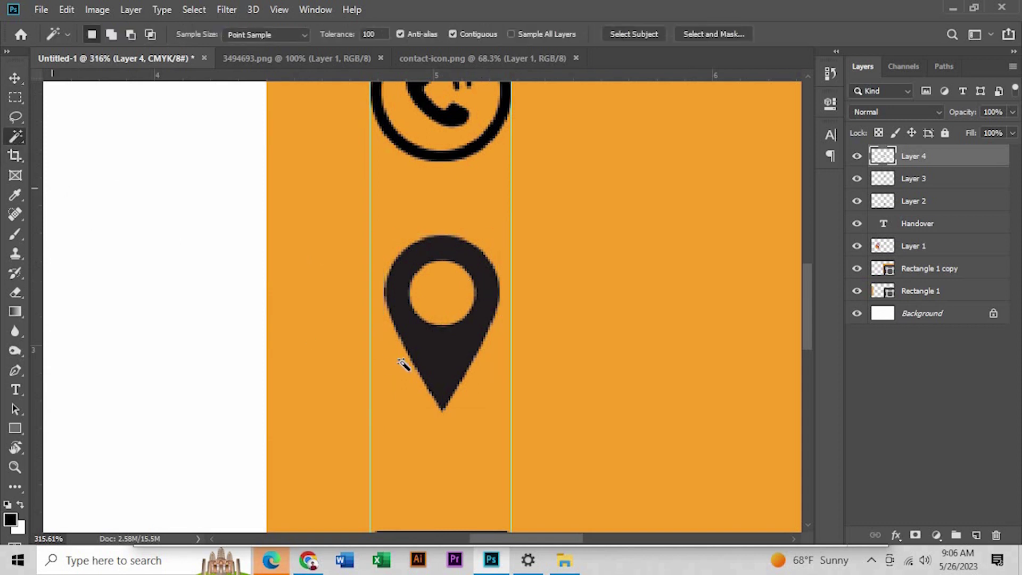
pyautogui.click(441, 351)
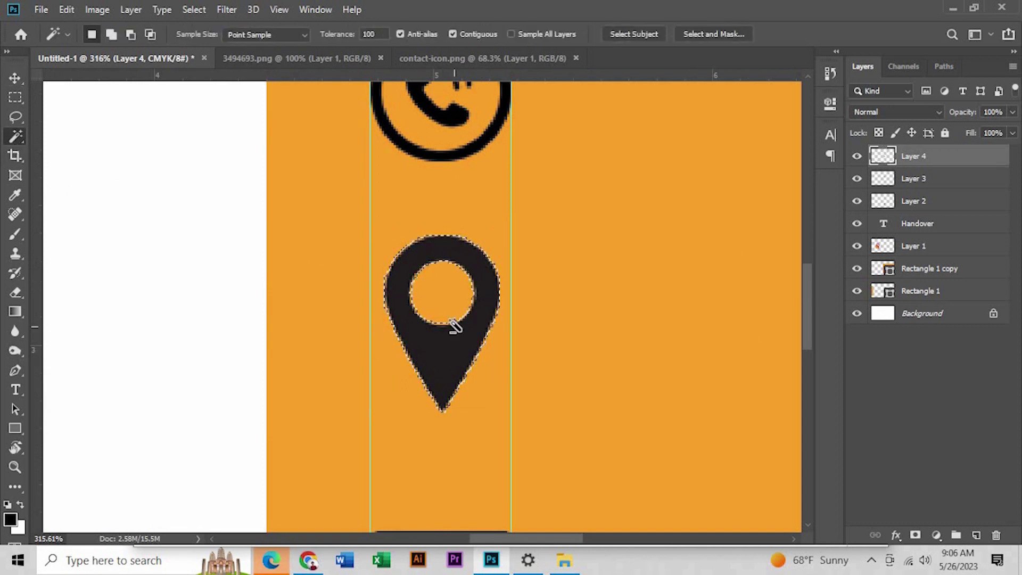
pyautogui.scroll(-3, 455, 326)
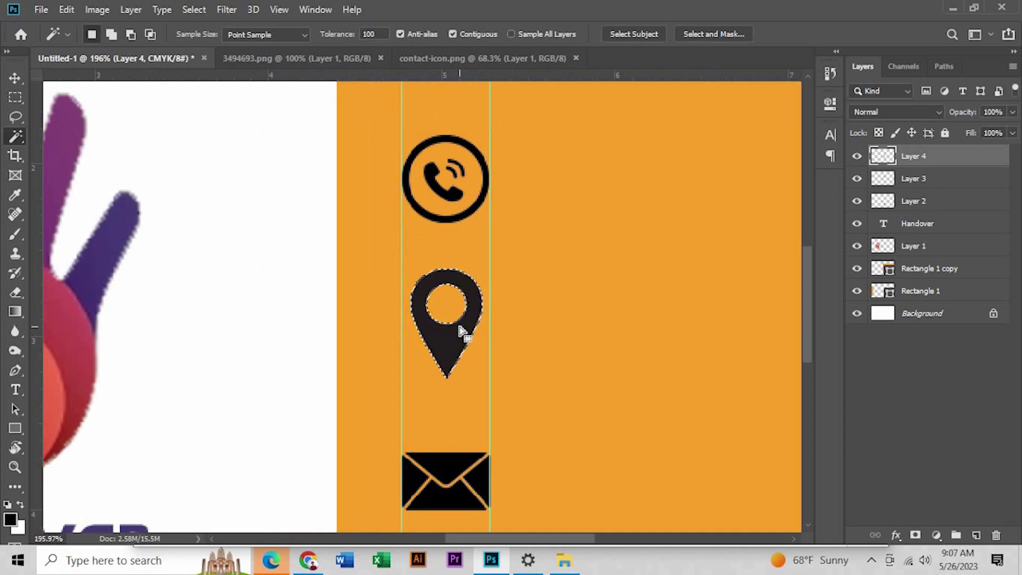
pyautogui.hotkey('alt', 'BackSpace')
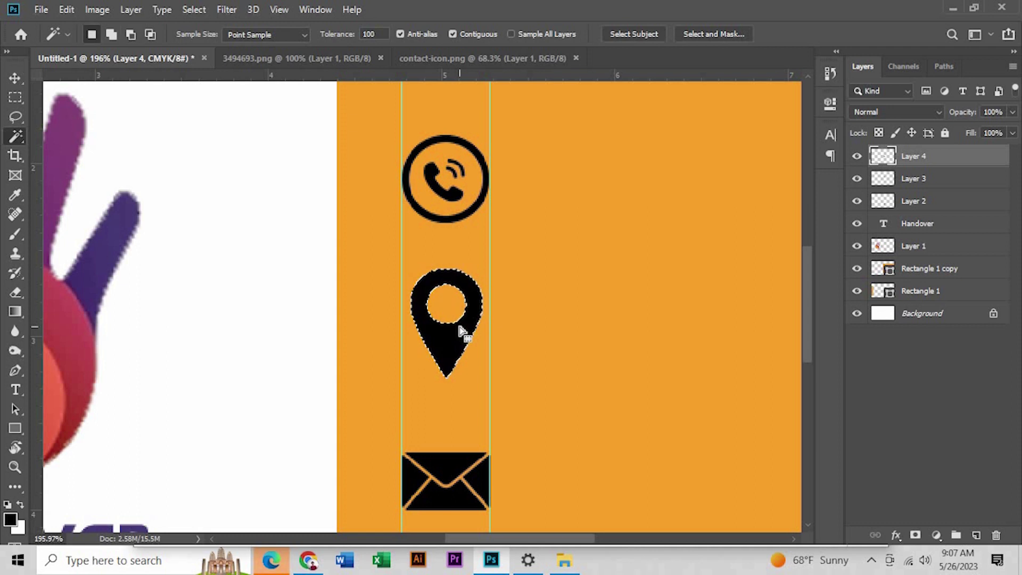
pyautogui.hotkey('ctrl', 'd')
# Scale the black pin up to about 123% of its size.
pyautogui.press('v')
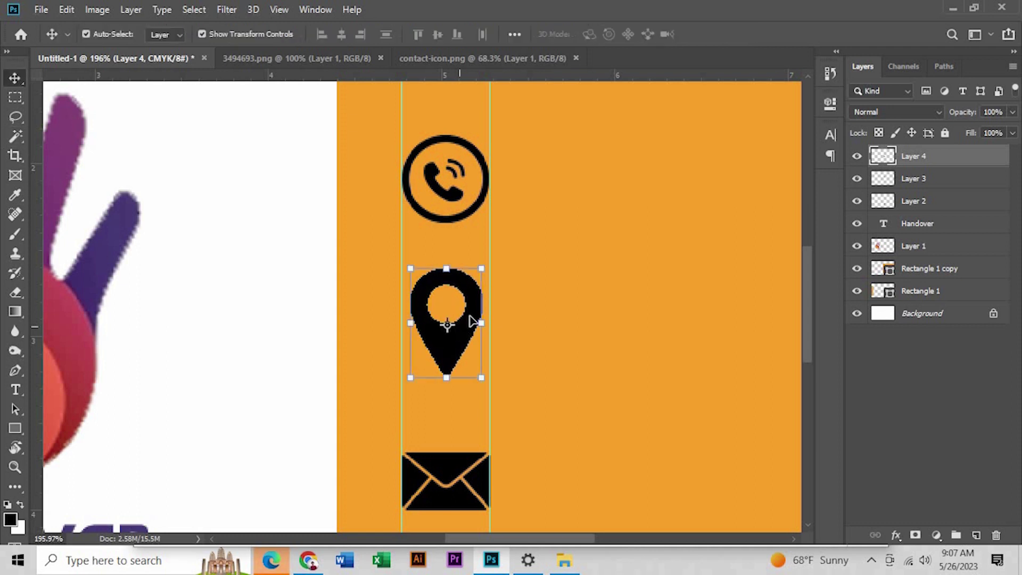
pyautogui.moveTo(483, 268); pyautogui.dragTo(490, 256)
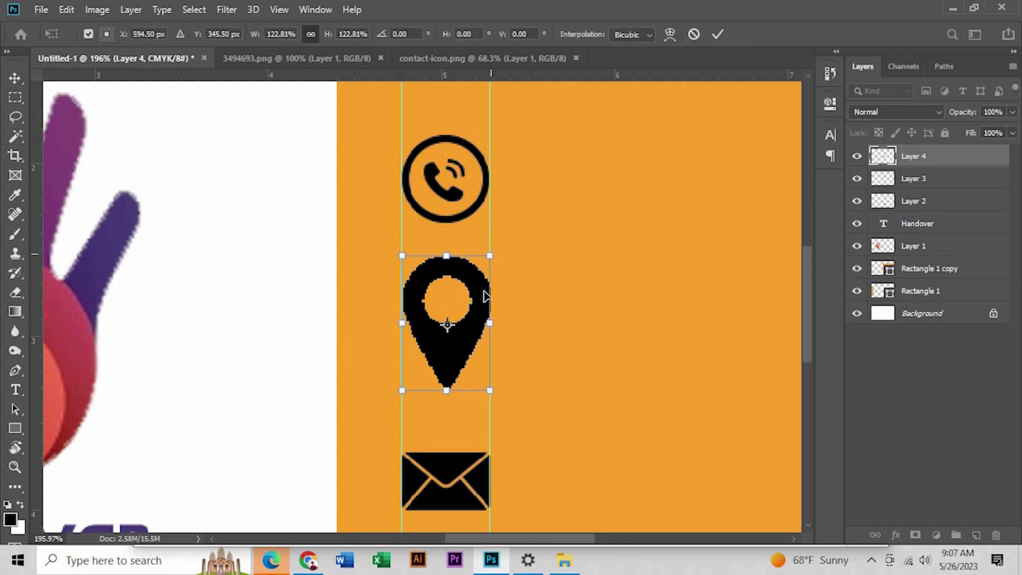
pyautogui.press('Return')
pyautogui.scroll(-4, 495, 335)
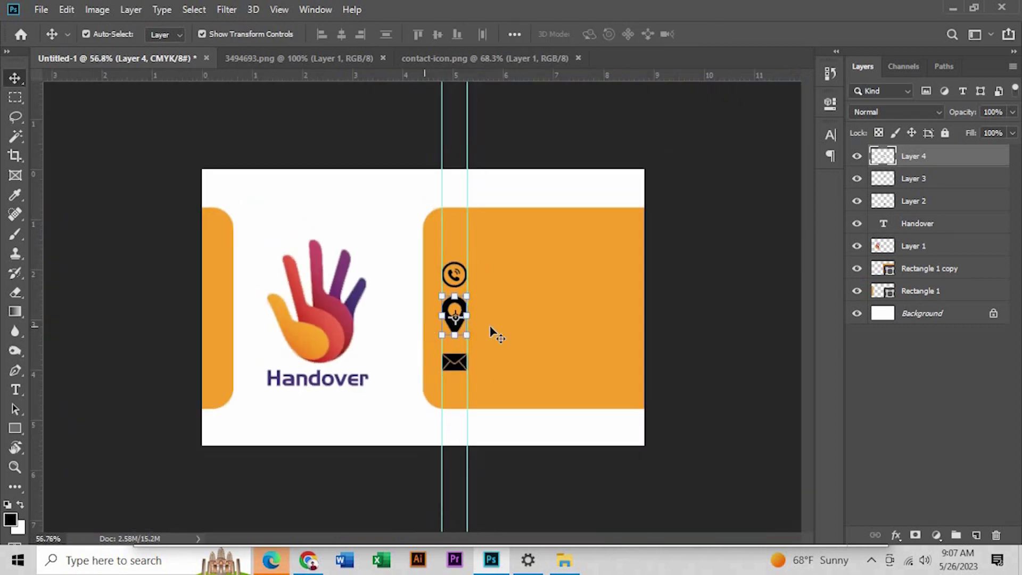
pyautogui.scroll(2, 526, 333)
pyautogui.scroll(2, 512, 331)
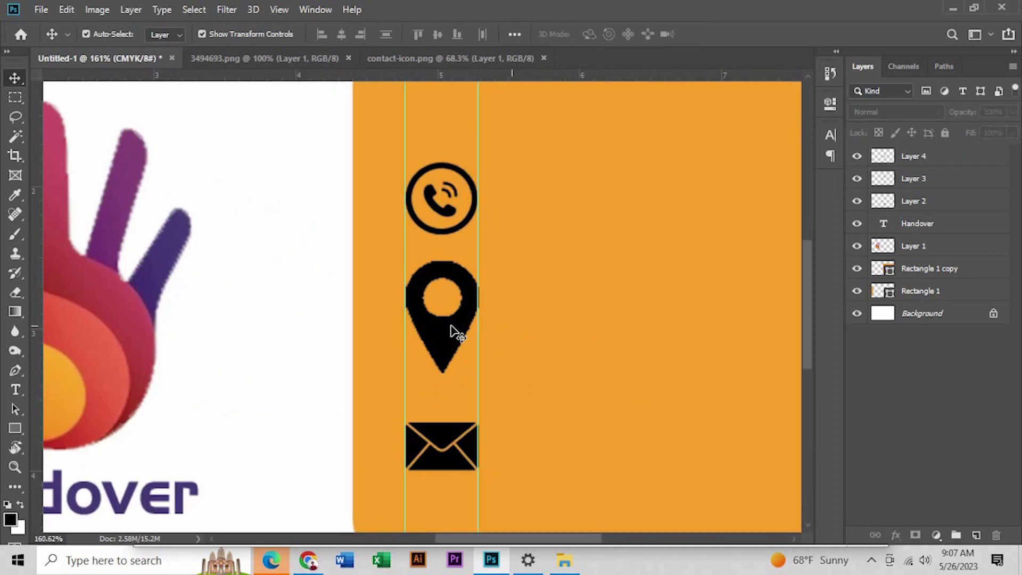
# Shrink the pin to about 72% so it matches the phone and envelope icons.
pyautogui.moveTo(479, 262); pyautogui.dragTo(475, 277)
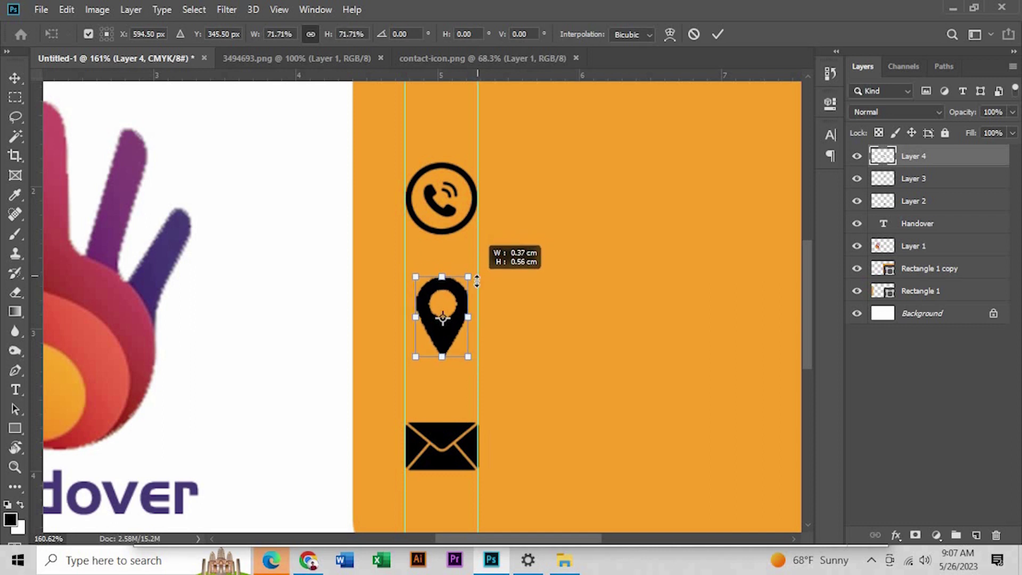
pyautogui.moveTo(476, 275); pyautogui.dragTo(469, 277)
pyautogui.press('Return')
pyautogui.scroll(-2, 265, 301)
pyautogui.scroll(-2, 265, 301)
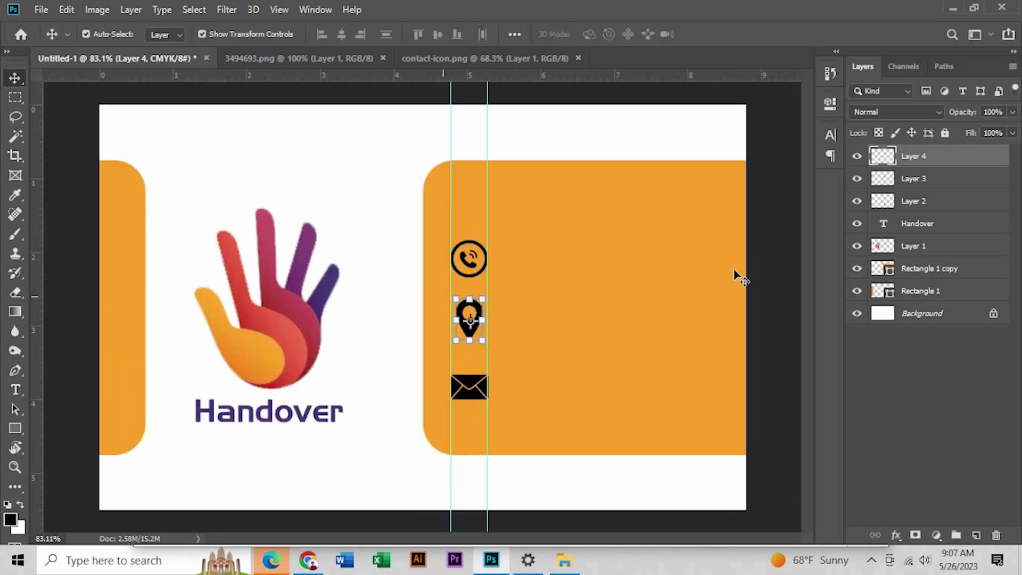
pyautogui.hotkey('ctrl', '-')
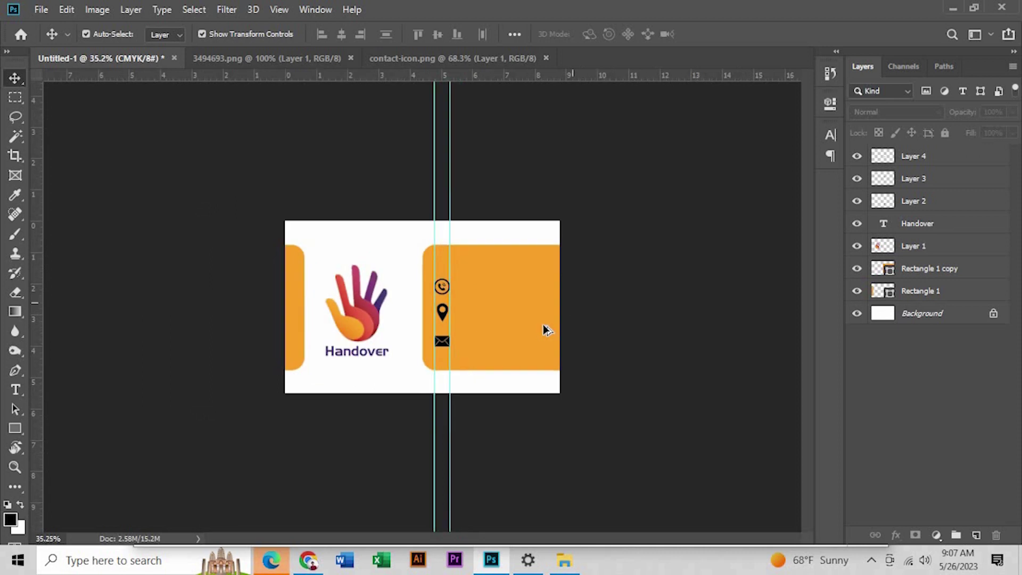
pyautogui.hotkey('ctrl', '+')
pyautogui.hotkey('ctrl', '+')
pyautogui.hotkey('ctrl', '+')
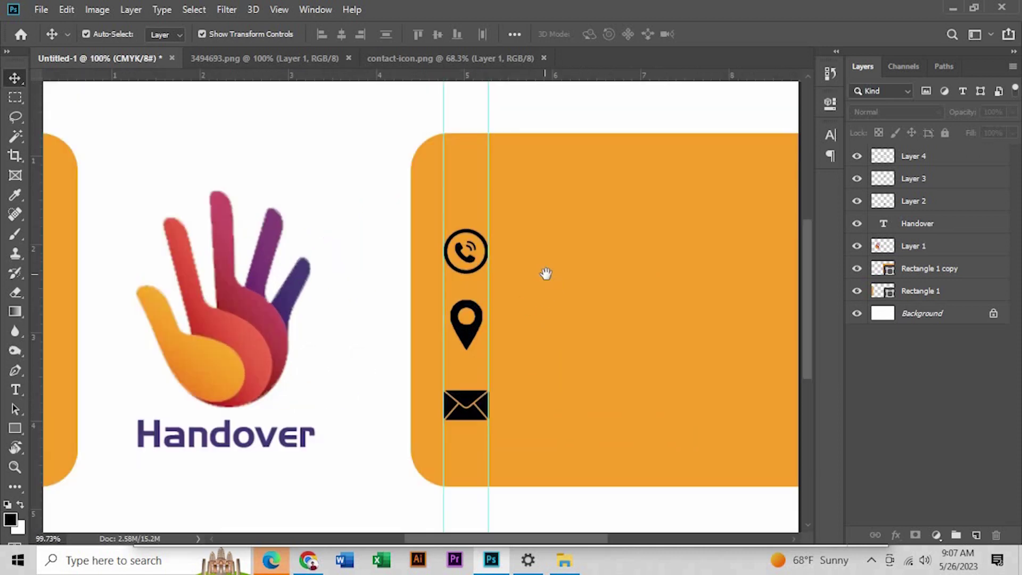
pyautogui.moveTo(545, 274); pyautogui.dragTo(194, 254)
# Type the phone number as a new text layer and set it in Poppins Medium.
pyautogui.click(15, 391)
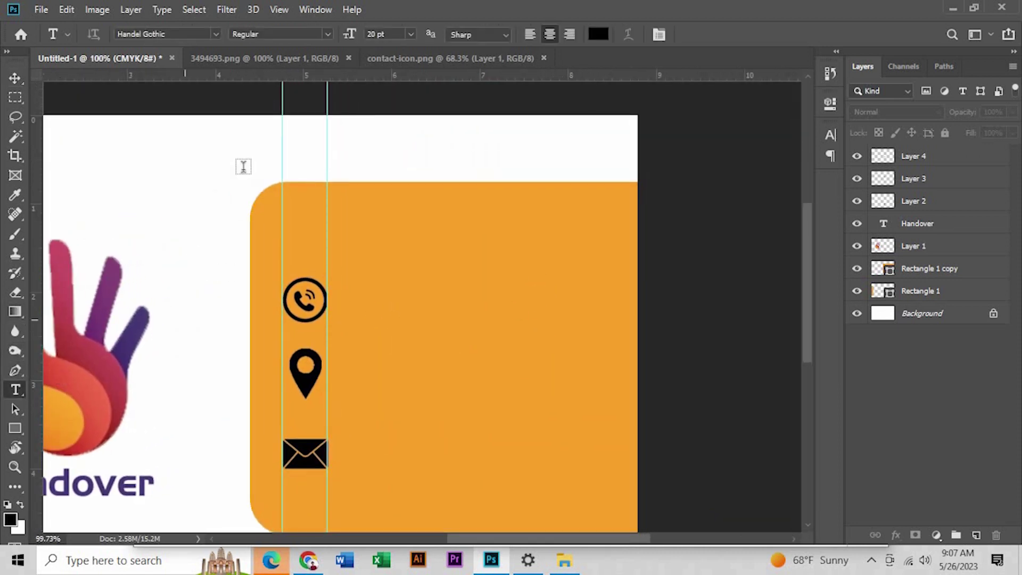
pyautogui.click(213, 166)
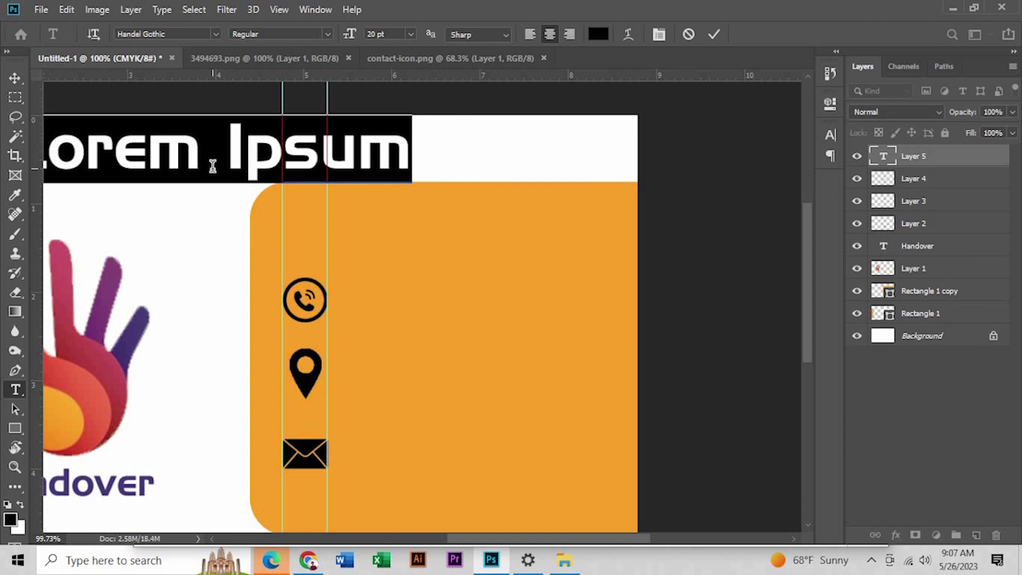
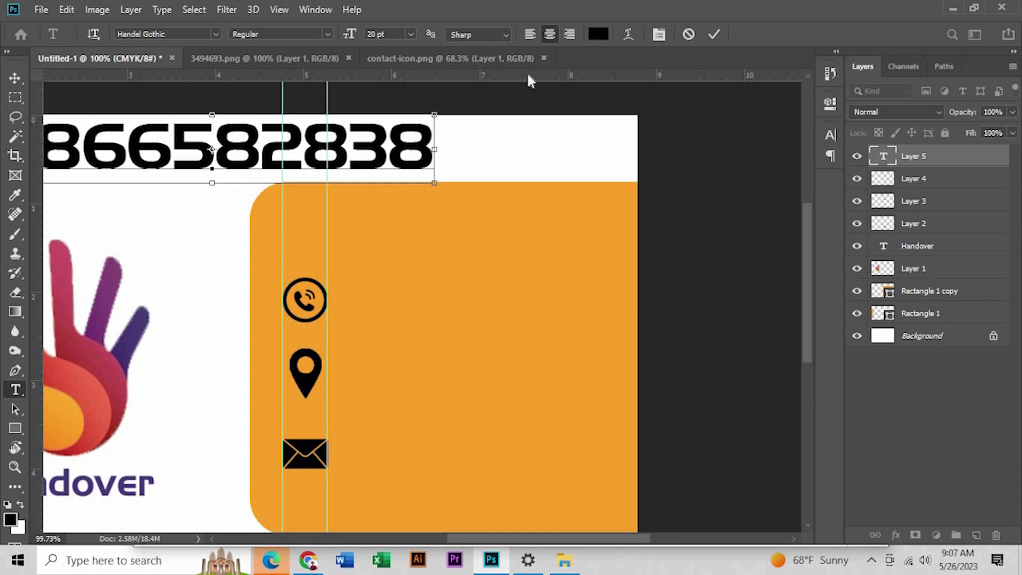
pyautogui.hotkey('ctrl', 'a')
pyautogui.click(149, 34)
pyautogui.click(216, 34)
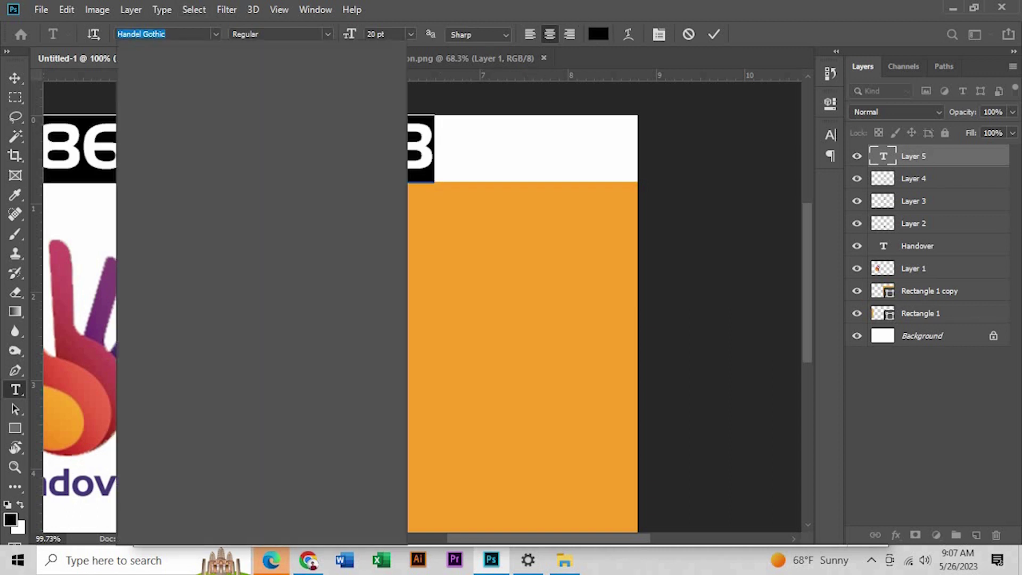
pyautogui.write('pop')
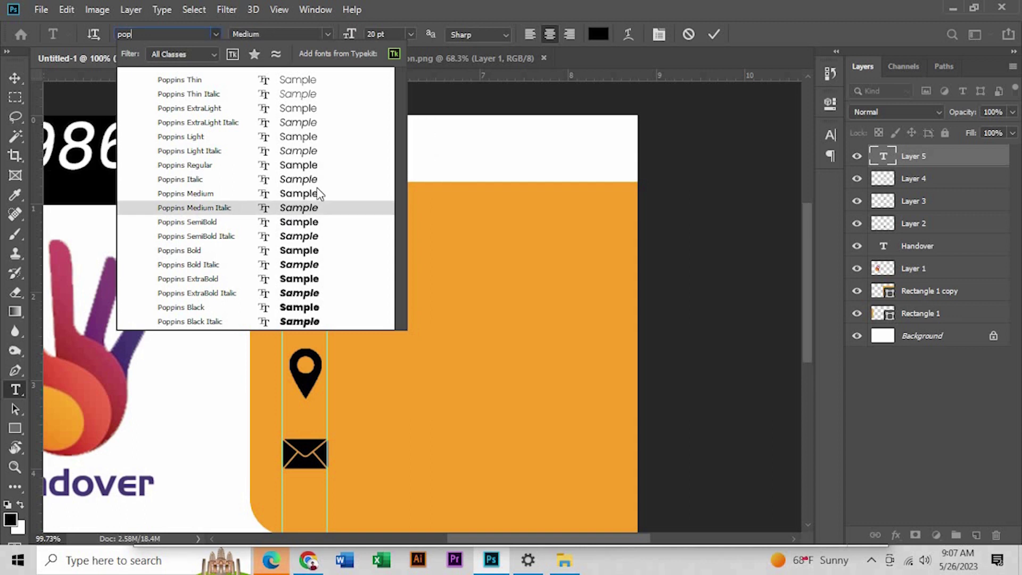
pyautogui.click(317, 194)
pyautogui.click(722, 34)
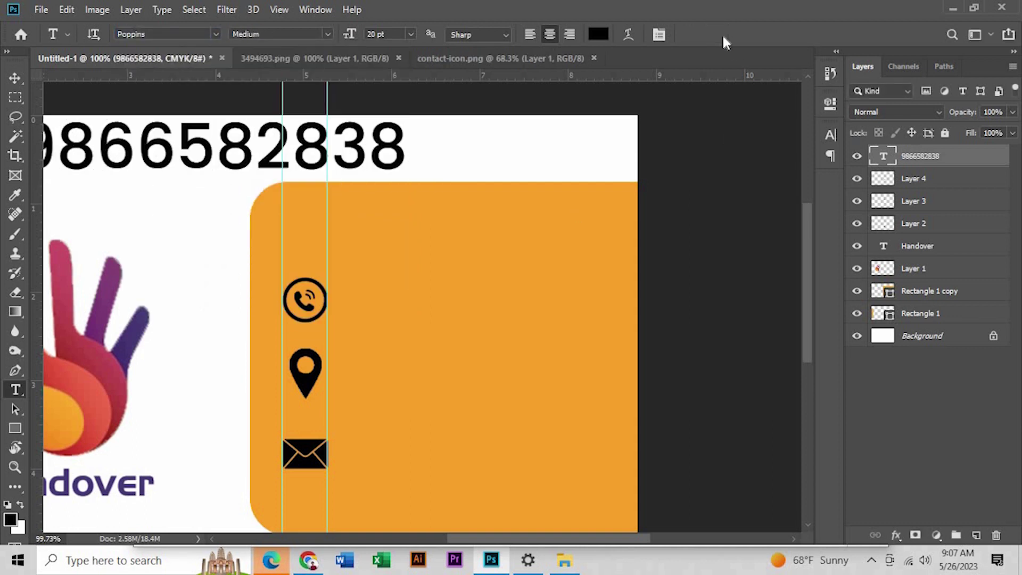
# Move the phone number onto the panel, scale it to about 45%, and level it beside the phone icon.
pyautogui.press('v')
pyautogui.moveTo(165, 159); pyautogui.dragTo(493, 314)
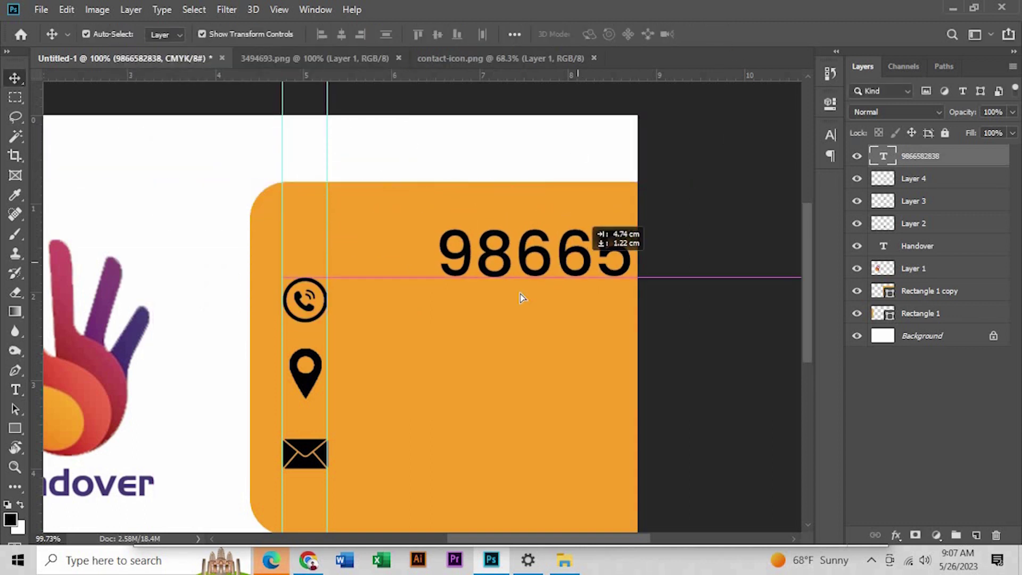
pyautogui.moveTo(730, 275); pyautogui.dragTo(510, 298)
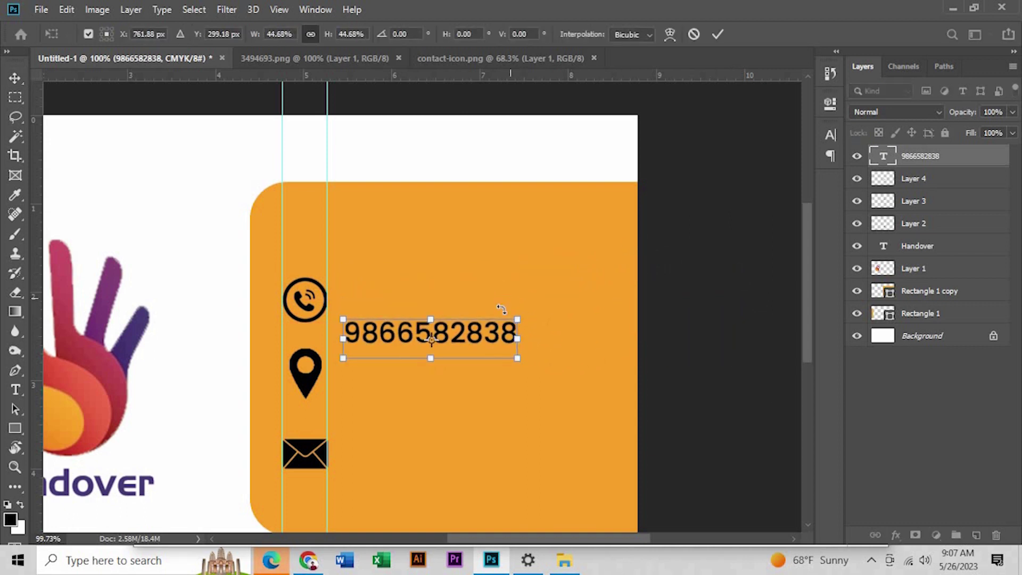
pyautogui.press('Return')
pyautogui.moveTo(463, 344); pyautogui.dragTo(462, 314)
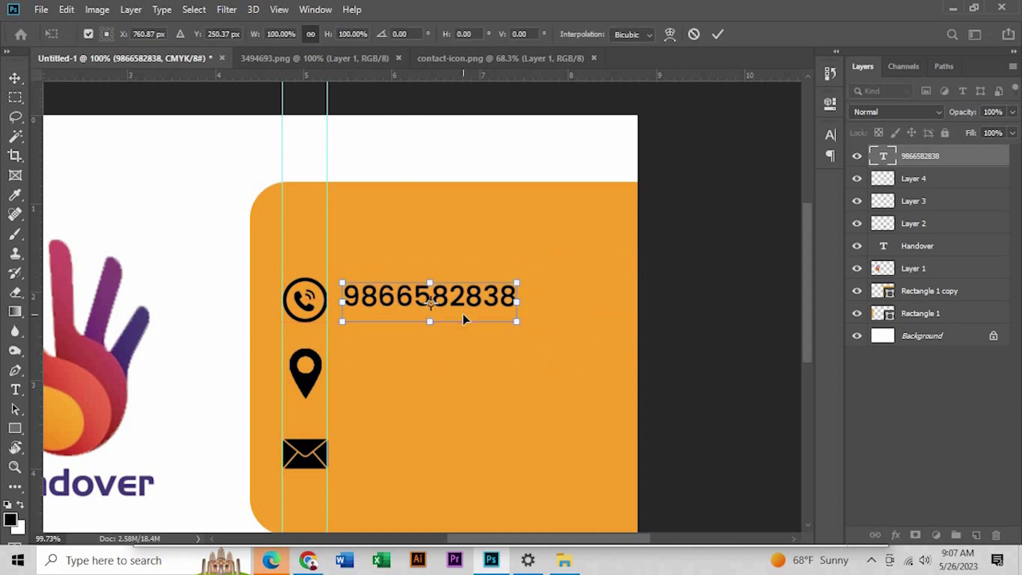
pyautogui.press('Return')
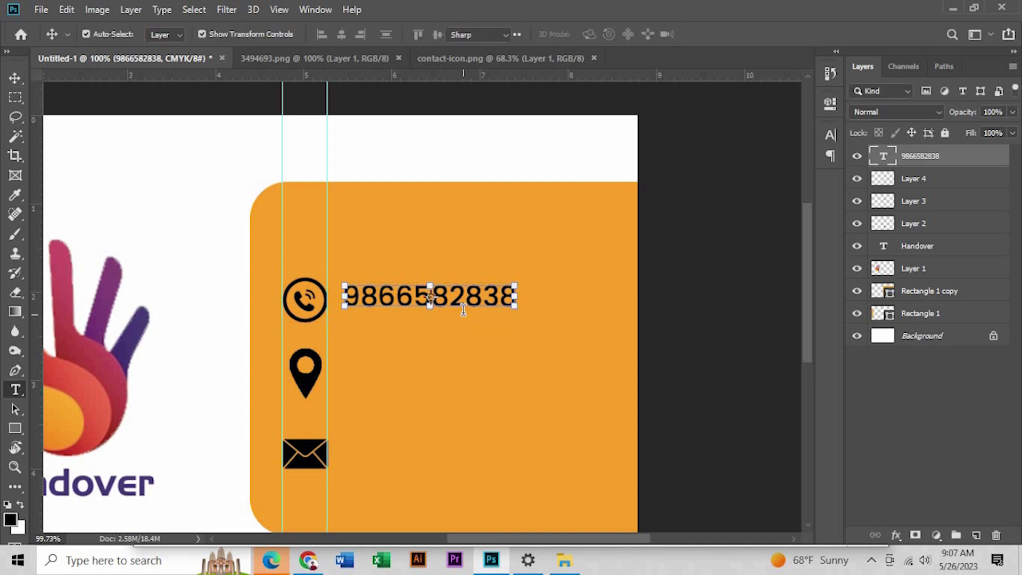
# Enter text editing on the number and commit it unchanged.
pyautogui.press('t')
pyautogui.click(463, 309)
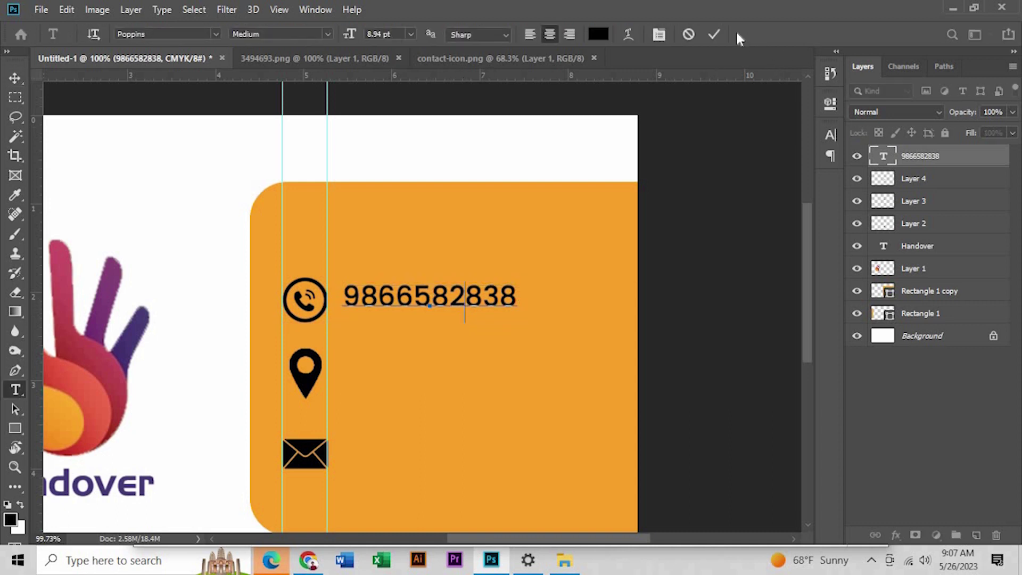
pyautogui.click(713, 35)
pyautogui.press('v')
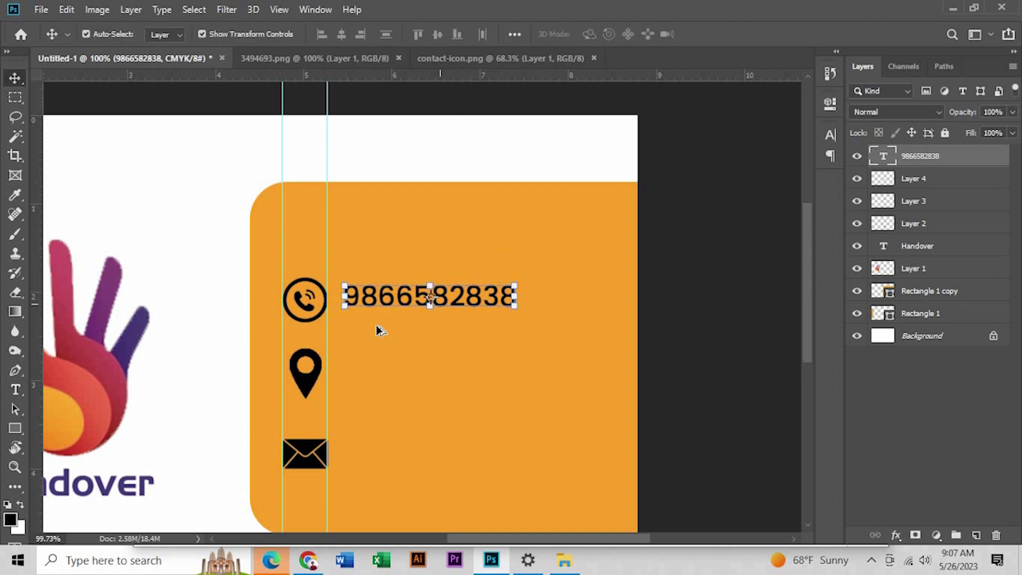
pyautogui.scroll(3, 377, 327)
# Shrink the phone icon to about 77% and the envelope icon to about 81%.
pyautogui.click(266, 295)
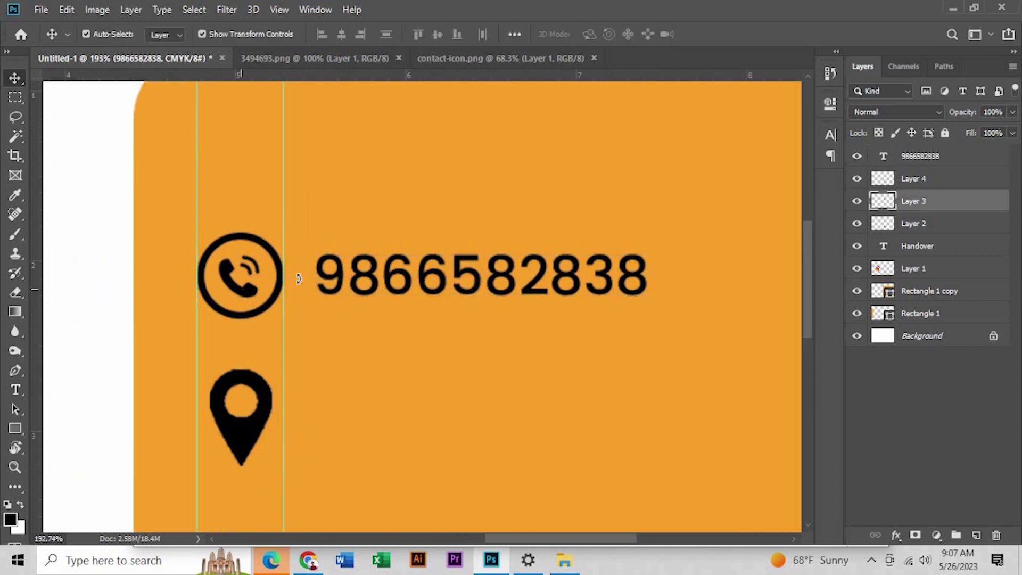
pyautogui.scroll(-3, 296, 278)
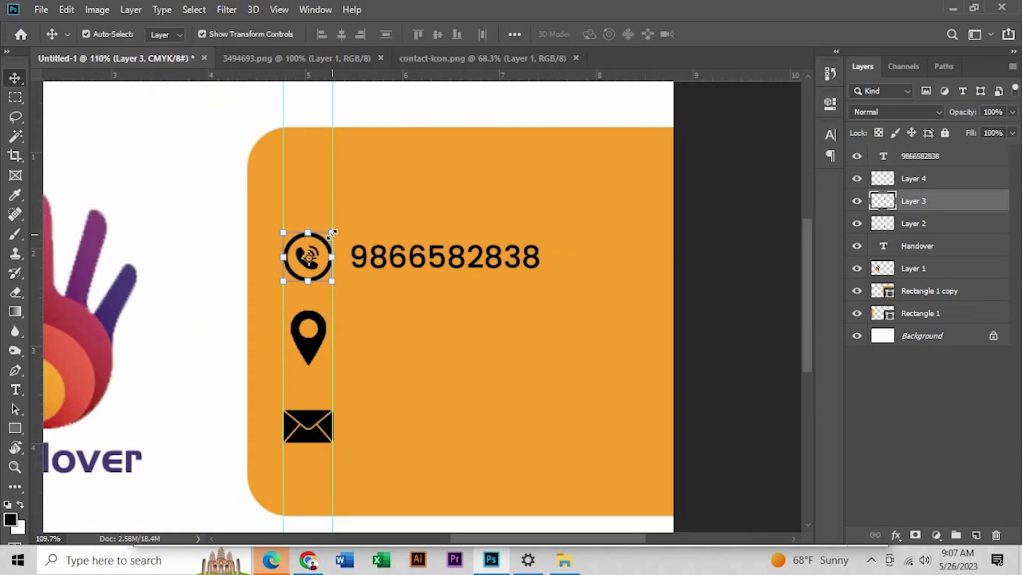
pyautogui.moveTo(332, 233); pyautogui.dragTo(327, 237)
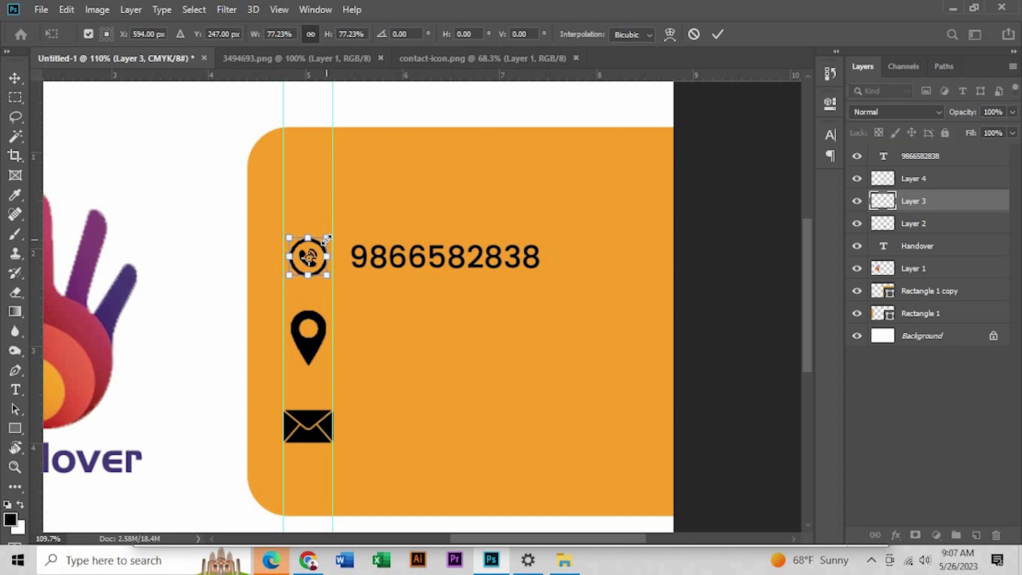
pyautogui.press('Return')
pyautogui.click(311, 439)
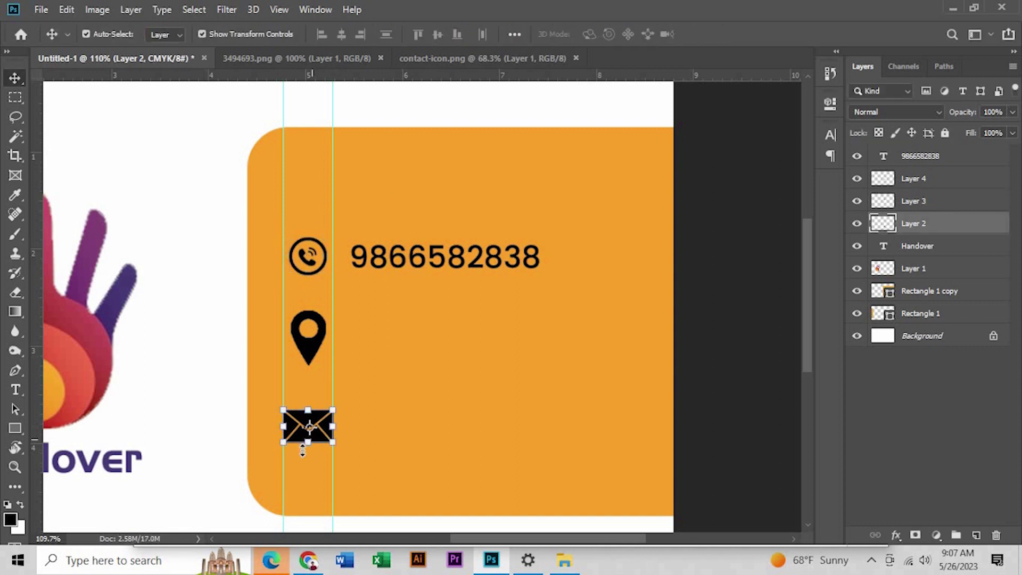
pyautogui.scroll(3, 311, 439)
pyautogui.scroll(1, 410, 388)
pyautogui.moveTo(363, 374); pyautogui.dragTo(342, 386)
pyautogui.press('Return')
# Scale the phone number text up slightly beside the phone icon.
pyautogui.click(451, 314)
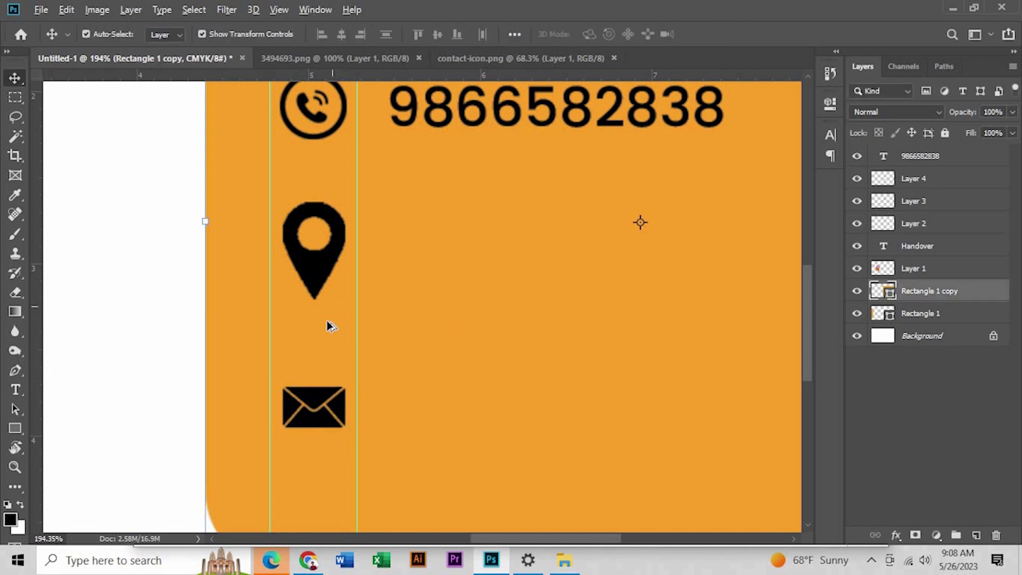
pyautogui.scroll(-4, 429, 313)
pyautogui.scroll(-1, 730, 308)
pyautogui.click(729, 309)
pyautogui.scroll(3, 471, 311)
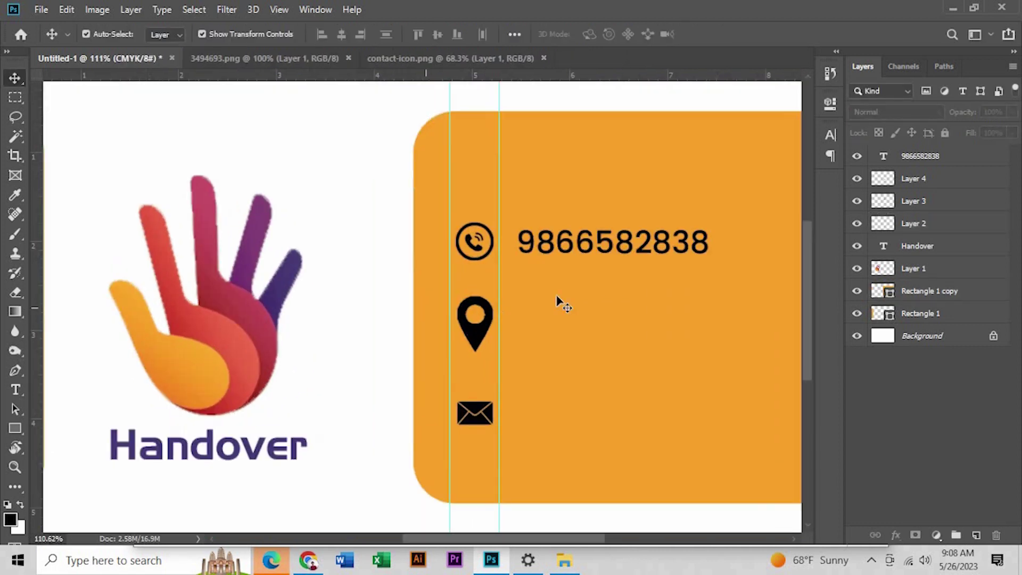
pyautogui.hscroll(3, 426, 290)
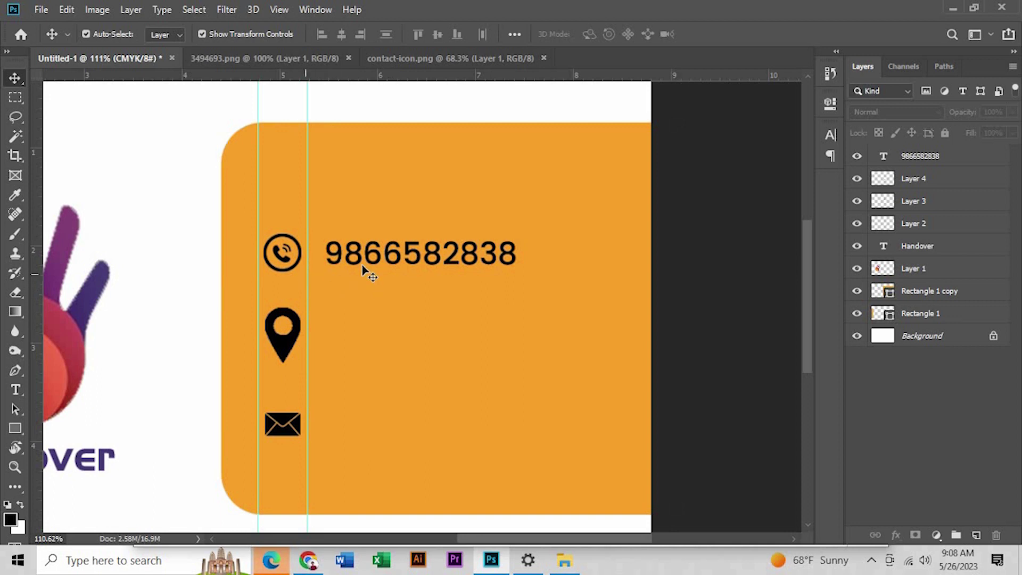
pyautogui.click(403, 262)
pyautogui.hotkey('ctrl', 't')
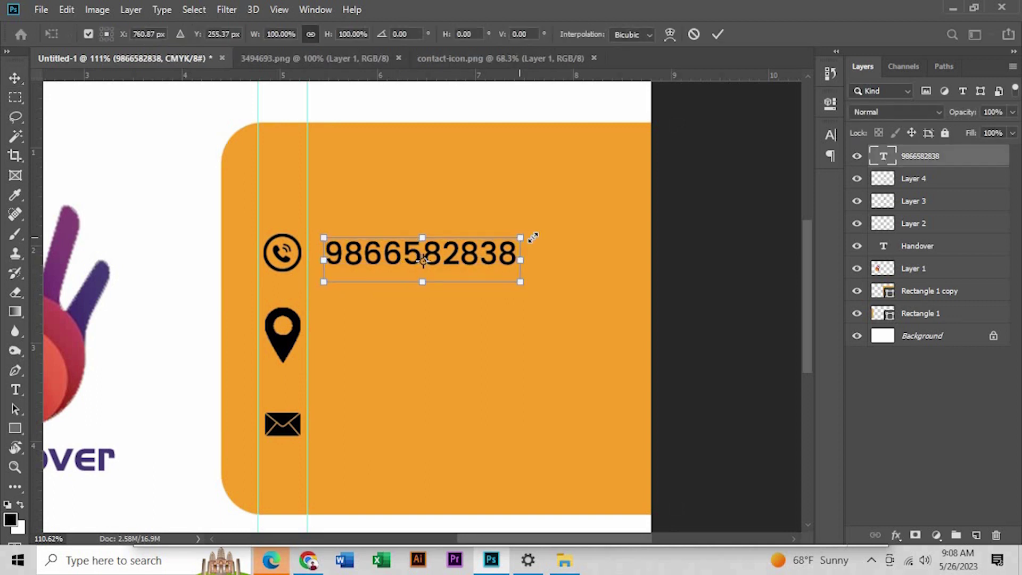
pyautogui.moveTo(520, 234); pyautogui.dragTo(531, 238)
pyautogui.press('Return')
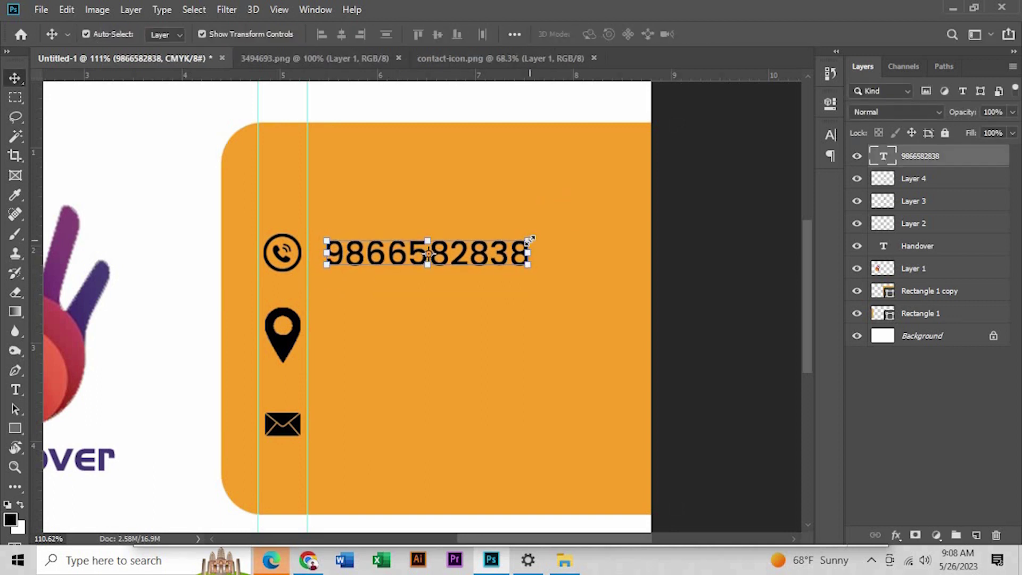
pyautogui.click(688, 308)
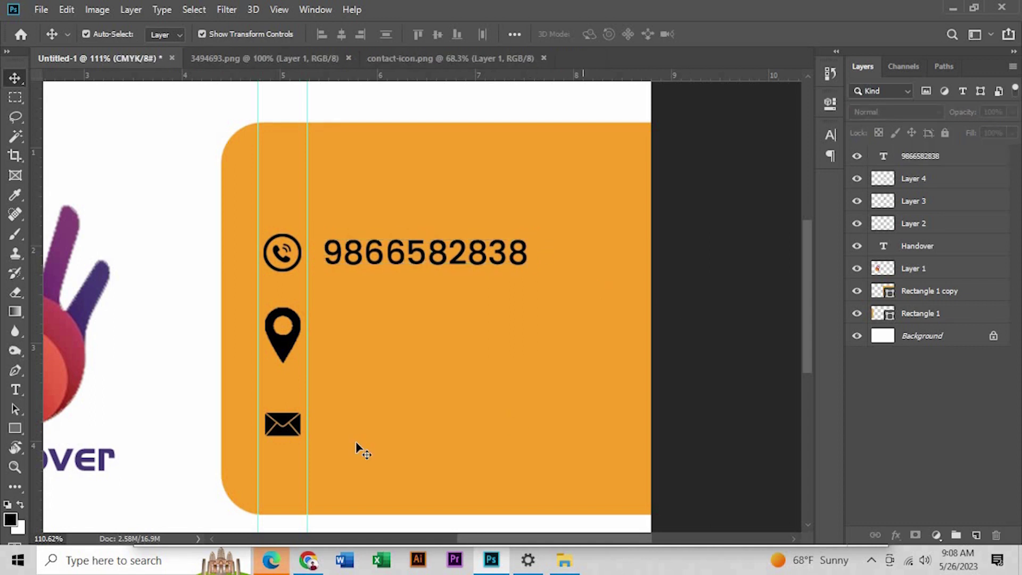
pyautogui.click(306, 564)
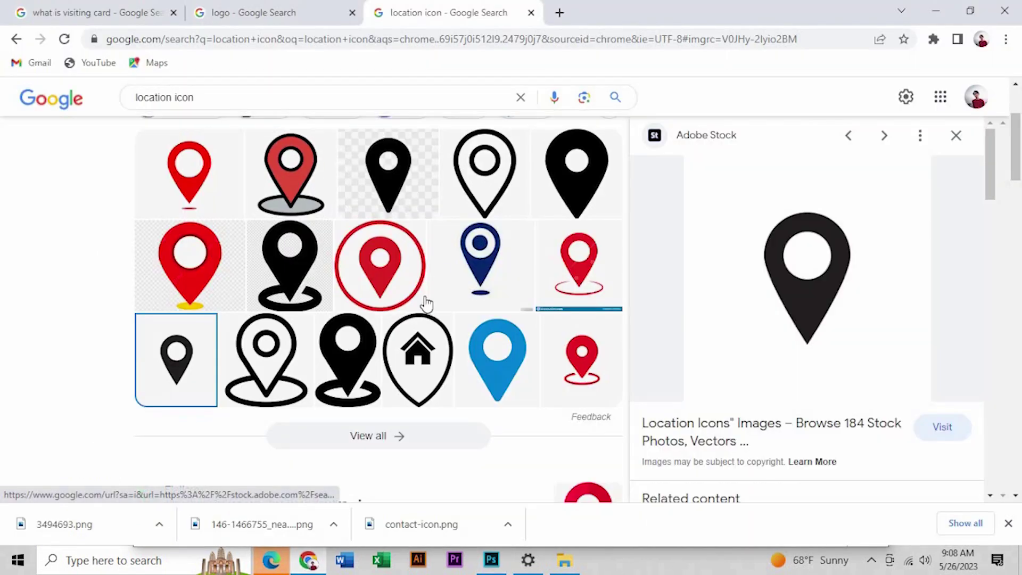
pyautogui.click(490, 559)
# Drag the location pin lower, then move the phone icon and number down together.
pyautogui.click(394, 263)
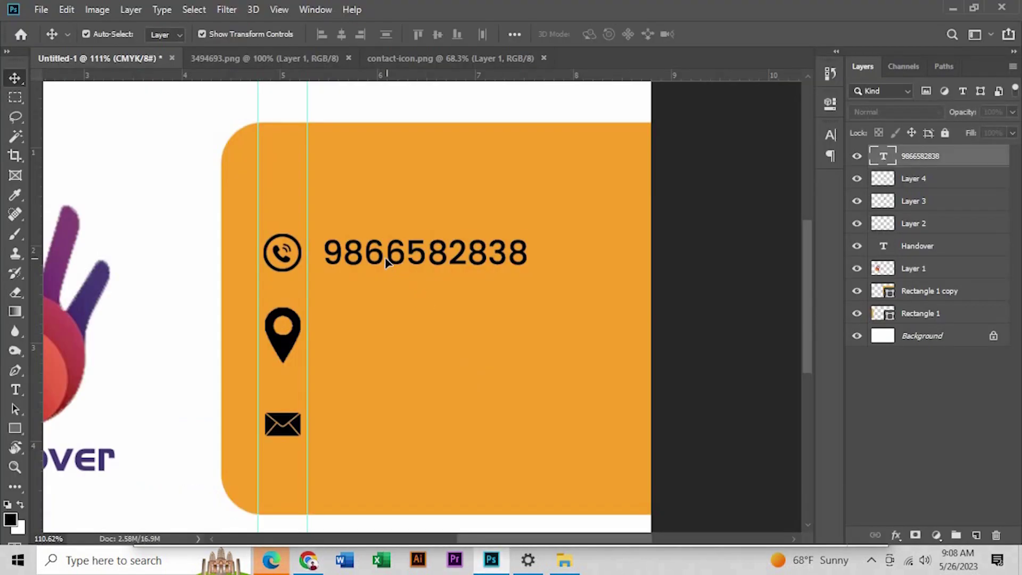
pyautogui.scroll(3, 351, 258)
pyautogui.moveTo(264, 376); pyautogui.dragTo(264, 413)
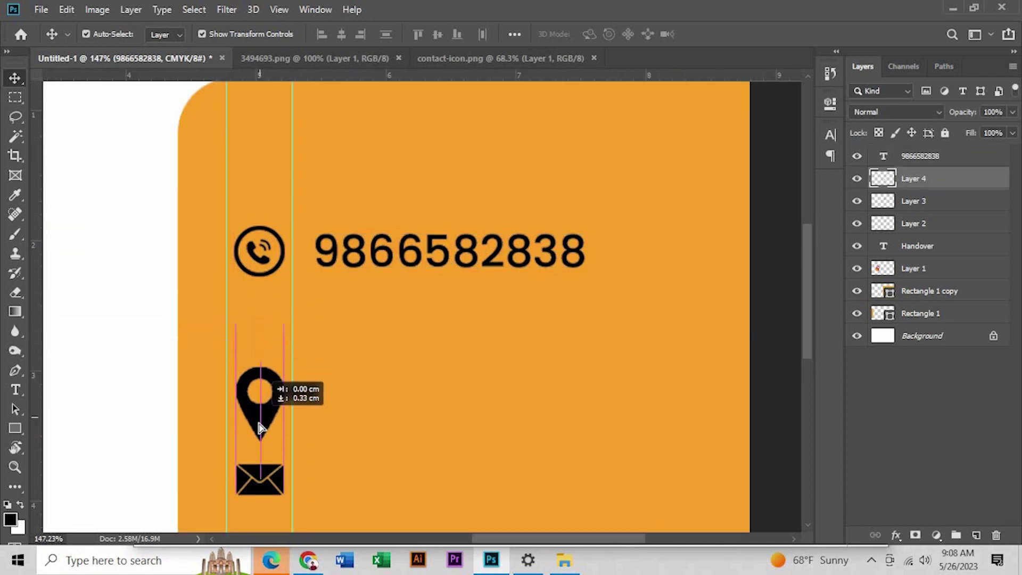
pyautogui.click(267, 267)
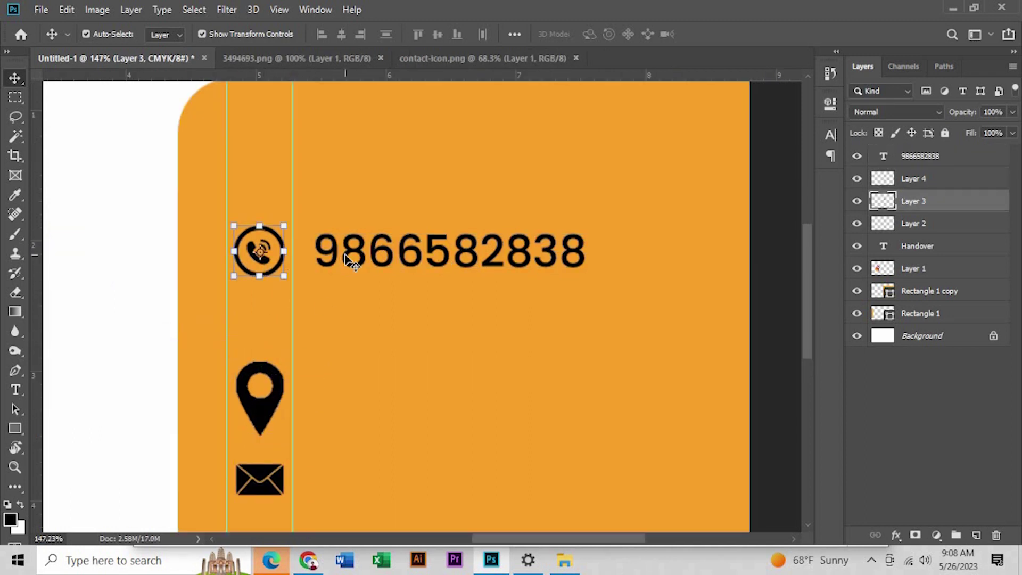
pyautogui.keyDown('shift'); pyautogui.click(333, 254); pyautogui.keyUp('shift')
pyautogui.moveTo(333, 253); pyautogui.dragTo(333, 301)
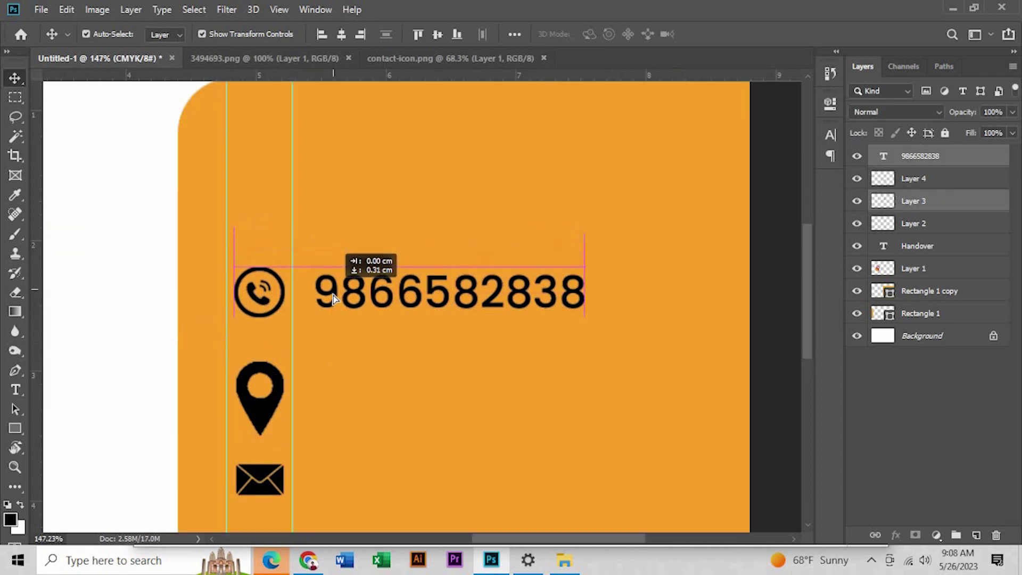
pyautogui.click(403, 232)
# Align the 9.53 pt Poppins Medium phone number level with the phone icon and commit the edit.
pyautogui.scroll(-4, 639, 287)
pyautogui.scroll(3, 556, 288)
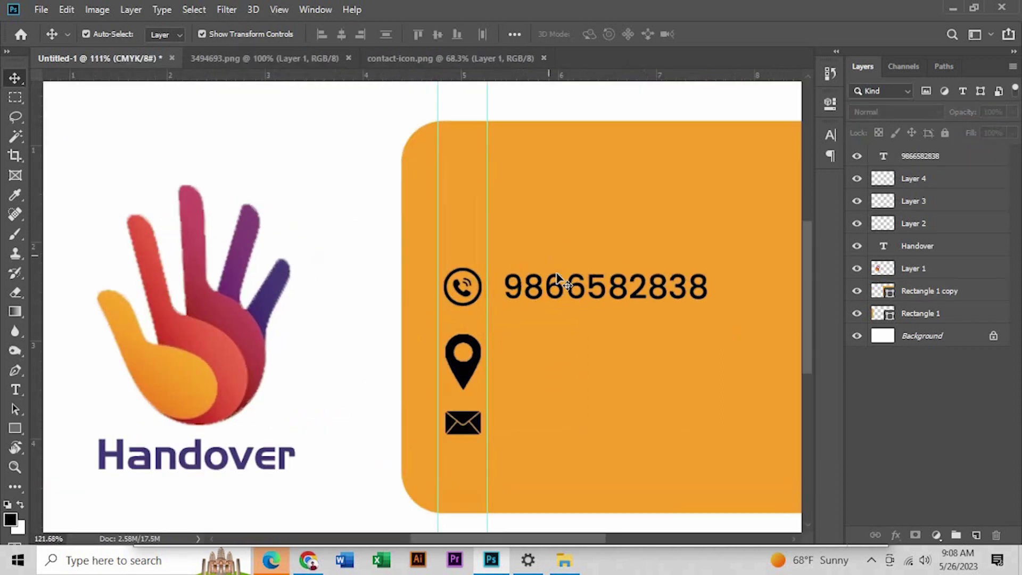
pyautogui.moveTo(554, 290)
pyautogui.mouseDown()
pyautogui.moveTo(555, 337)
pyautogui.moveTo(555, 286)
pyautogui.mouseUp()
pyautogui.scroll(1, 620, 372)
pyautogui.hscroll(4, 347, 325)
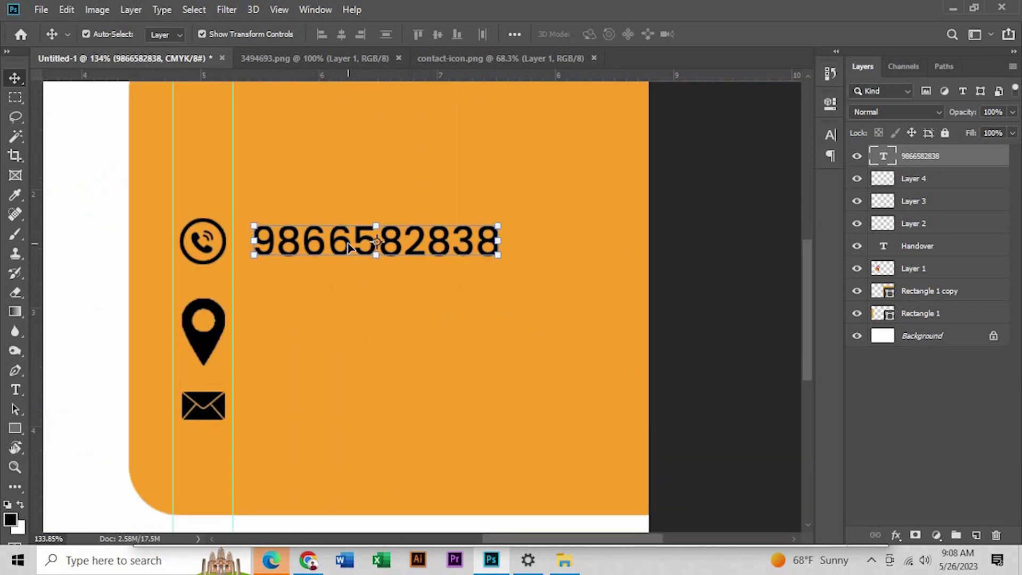
pyautogui.doubleClick(349, 247)
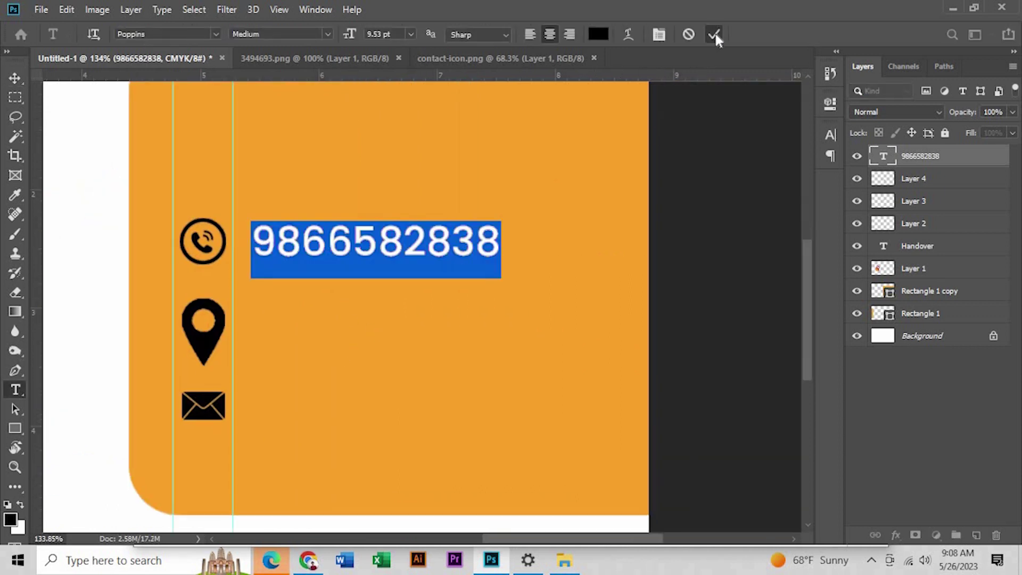
pyautogui.click(714, 35)
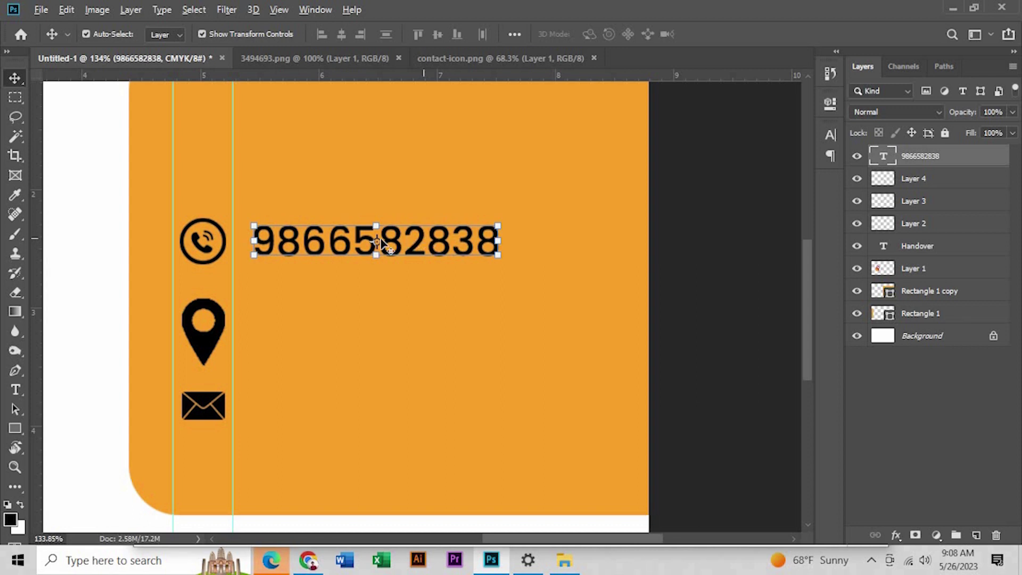
# Place a copy of the phone number text beside the location pin and select its contents.
pyautogui.moveTo(334, 243)
pyautogui.mouseDown()
pyautogui.moveTo(327, 342)
pyautogui.moveTo(326, 334)
pyautogui.mouseUp()
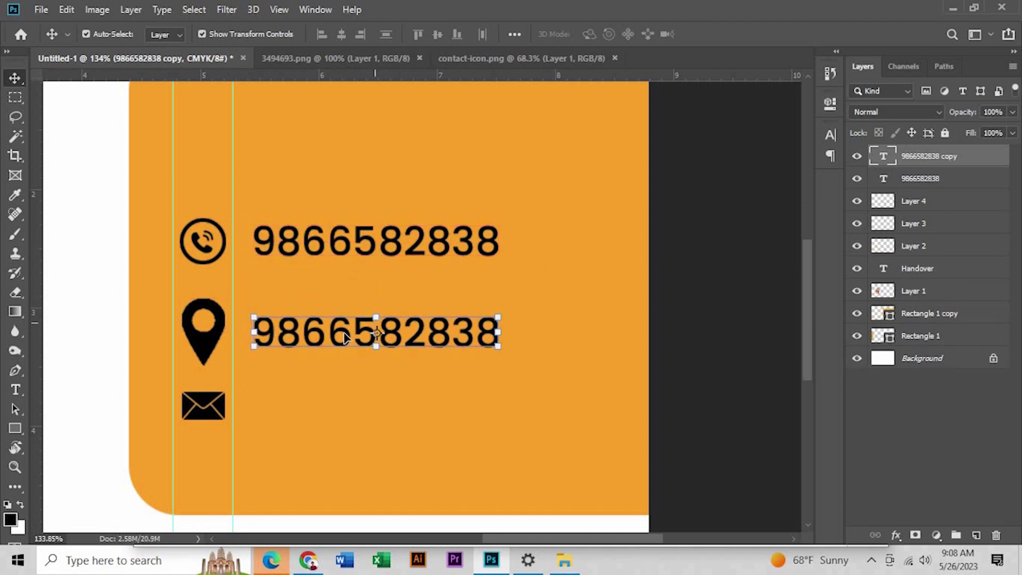
pyautogui.press('t')
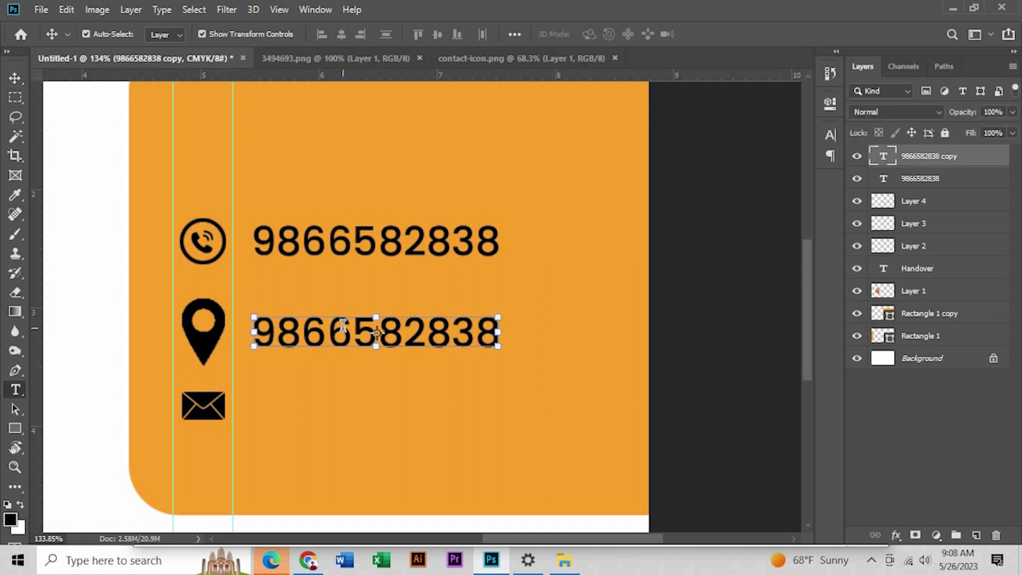
pyautogui.click(343, 333)
pyautogui.hotkey('ctrl', 'a')
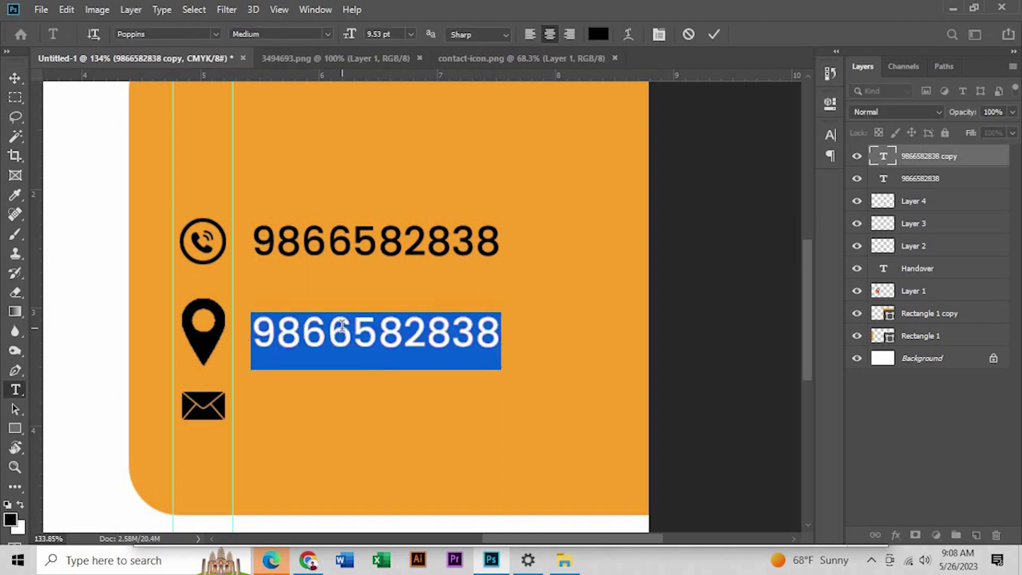
# Retype the copy as 'Yogikuti, Butwal' and line it up with the phone number.
pyautogui.write('Yogik')
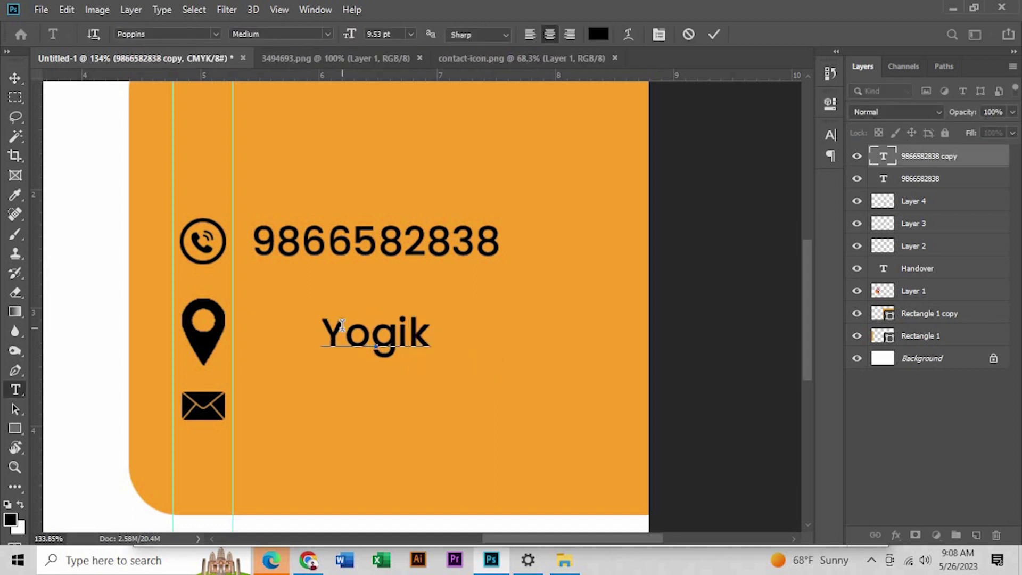
pyautogui.write('uti, ')
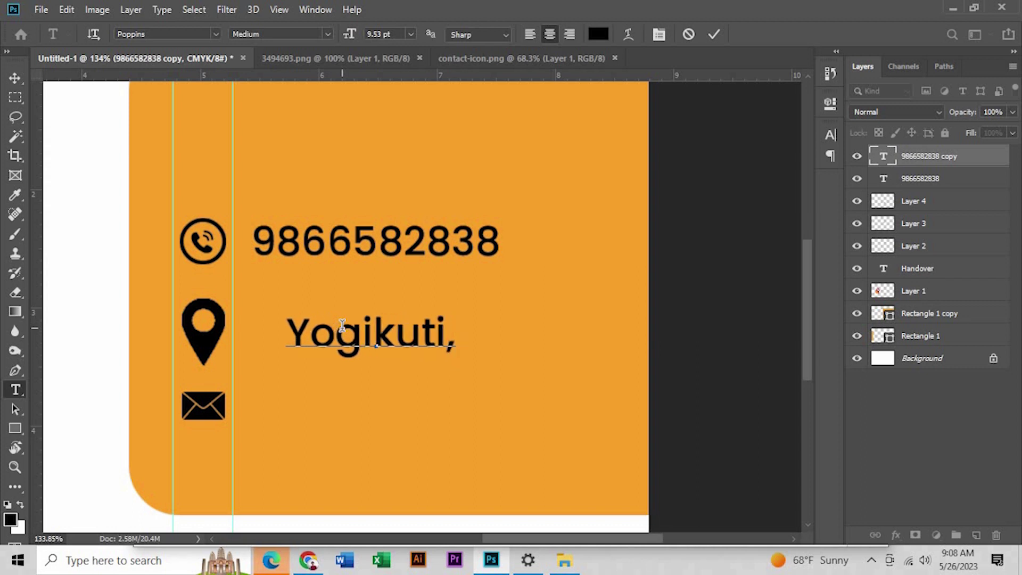
pyautogui.write('Butwa')
pyautogui.press('BackSpace')
pyautogui.press('BackSpace')
pyautogui.write('r')
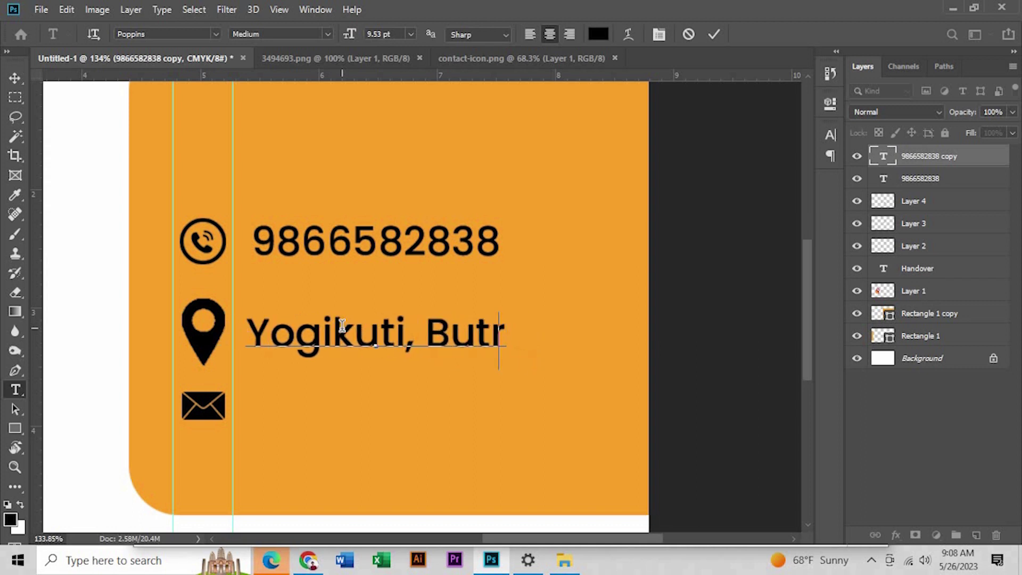
pyautogui.press('BackSpace')
pyautogui.write('wal')
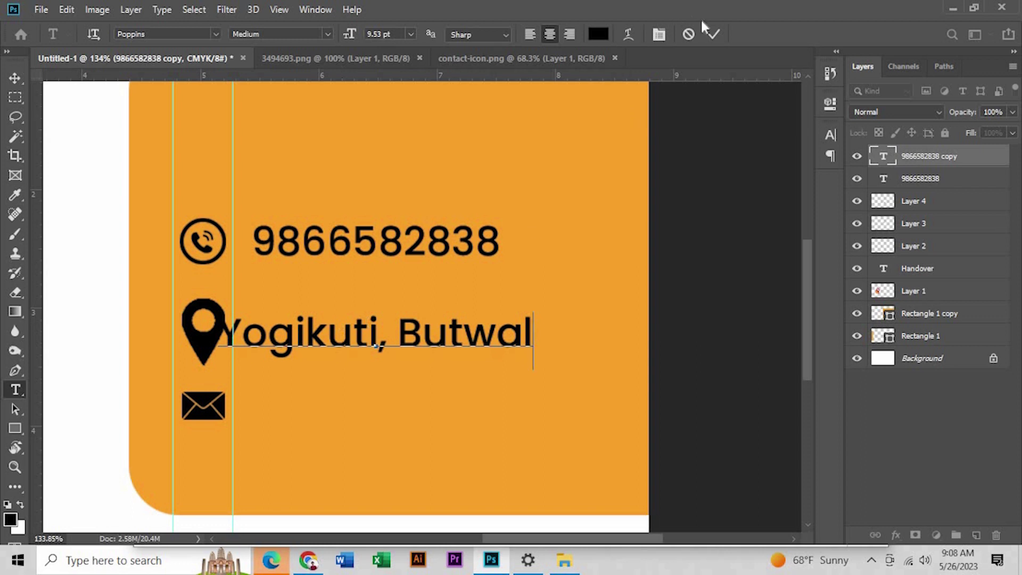
pyautogui.click(714, 34)
pyautogui.press('v')
pyautogui.moveTo(427, 335); pyautogui.dragTo(461, 336)
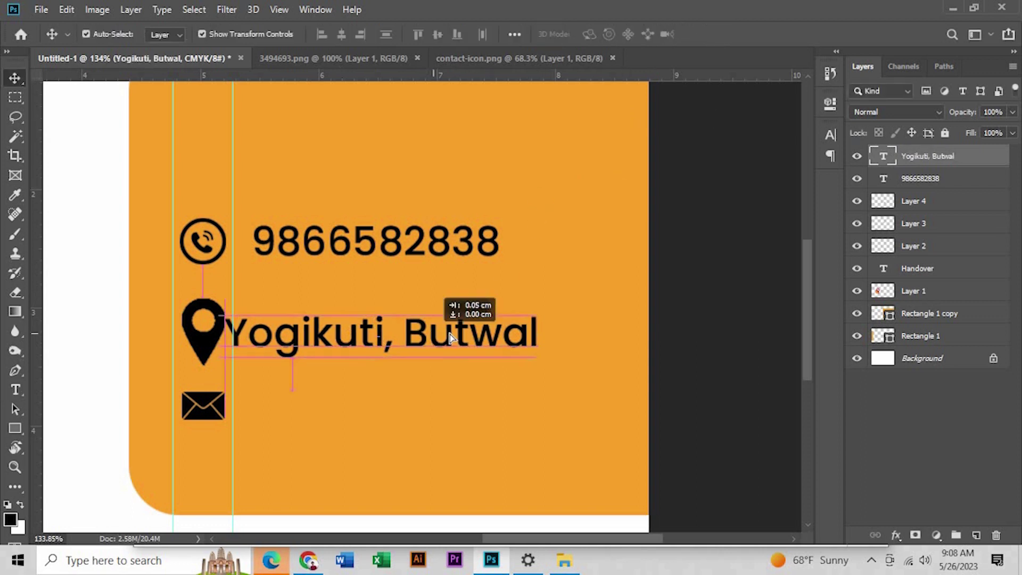
# Fit the card in view and duplicate the address line down beside the envelope icon.
pyautogui.click(474, 280)
pyautogui.hotkey('ctrl', '0')
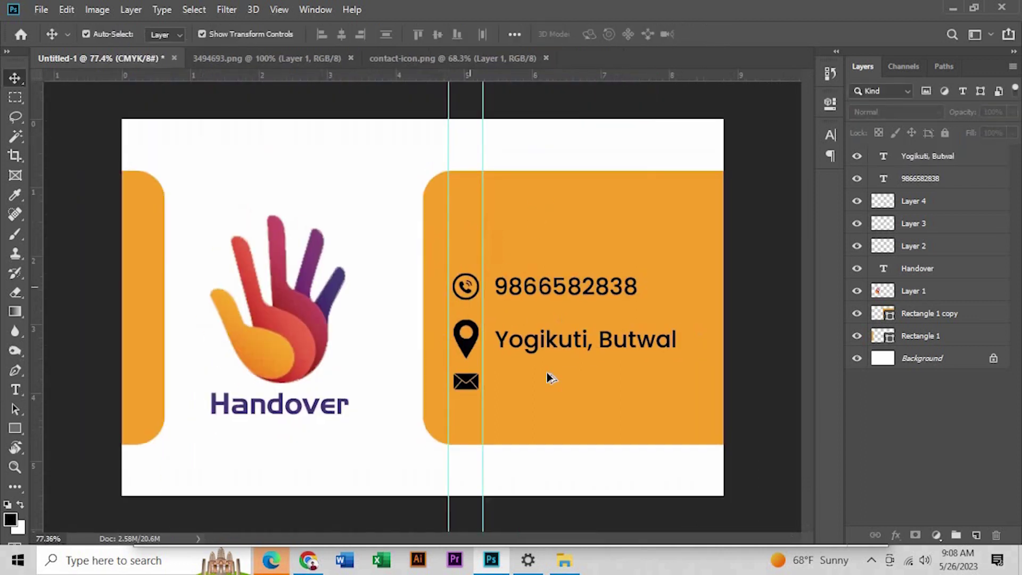
pyautogui.scroll(3, 596, 388)
pyautogui.scroll(2, 338, 358)
pyautogui.hscroll(3, 336, 301)
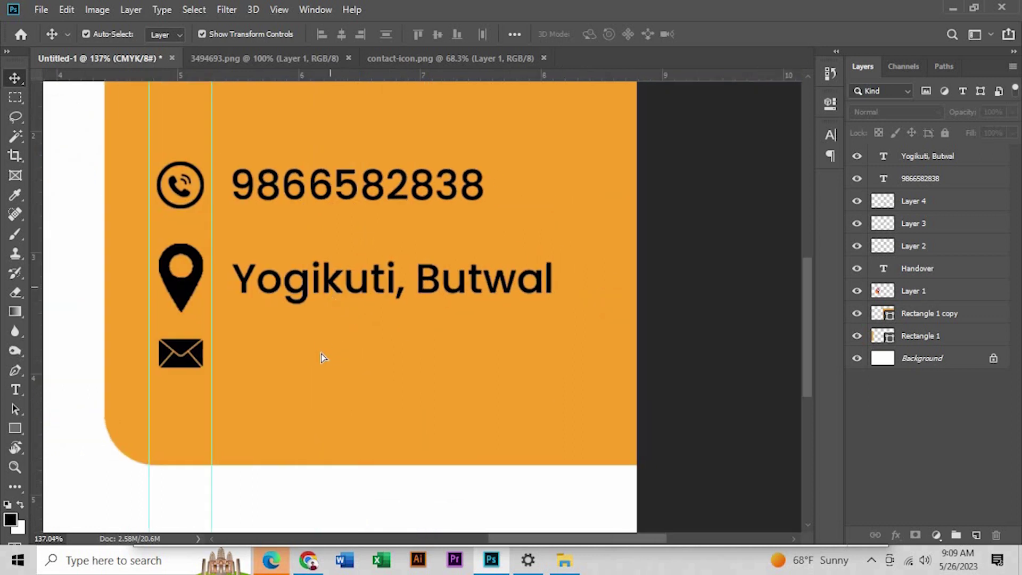
pyautogui.moveTo(322, 282); pyautogui.dragTo(322, 357)
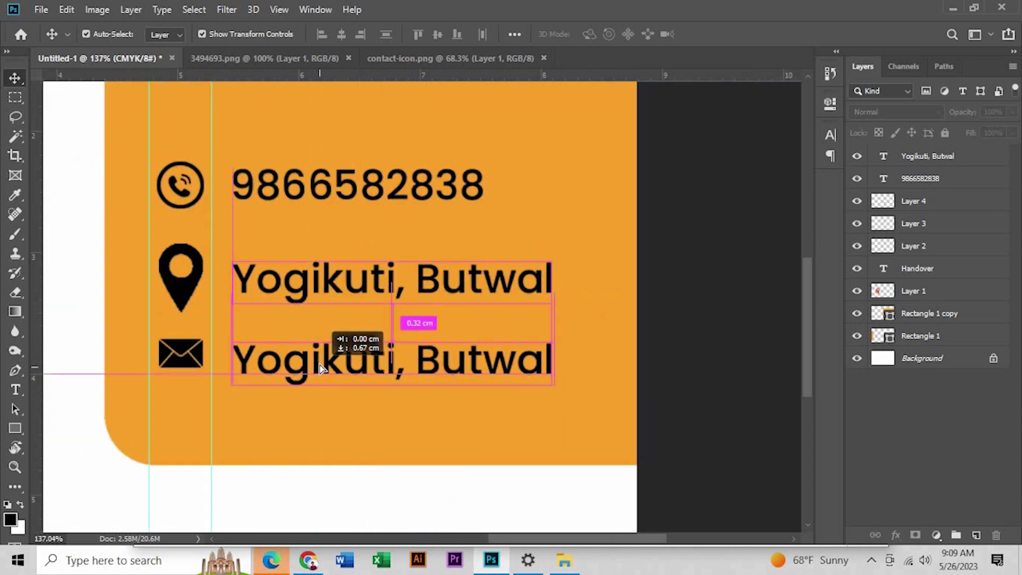
# Nudge the envelope icon and copied address down into alignment with each other.
pyautogui.click(190, 360)
pyautogui.press('Return')
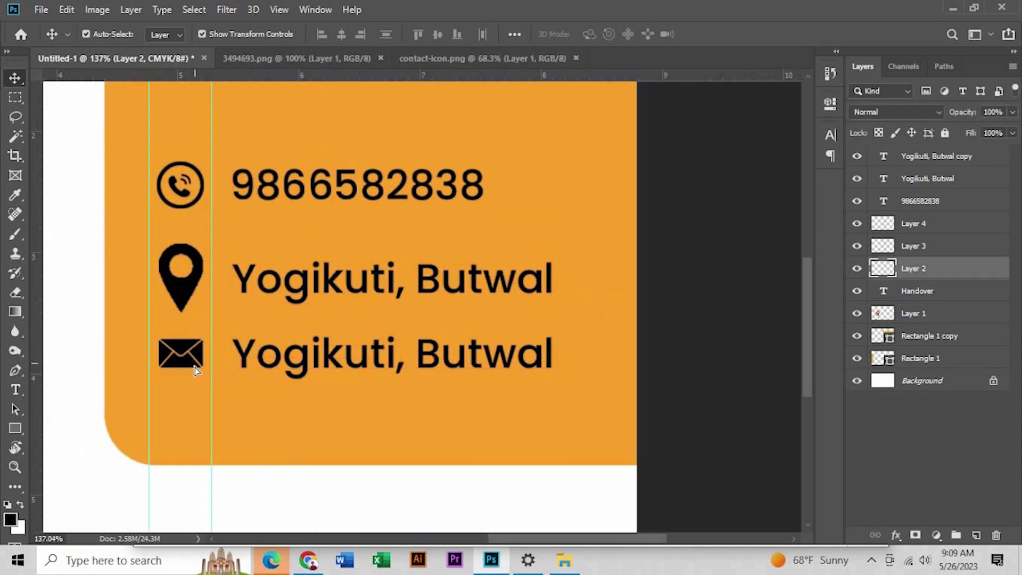
pyautogui.moveTo(196, 371); pyautogui.dragTo(196, 375)
pyautogui.moveTo(259, 362); pyautogui.dragTo(259, 369)
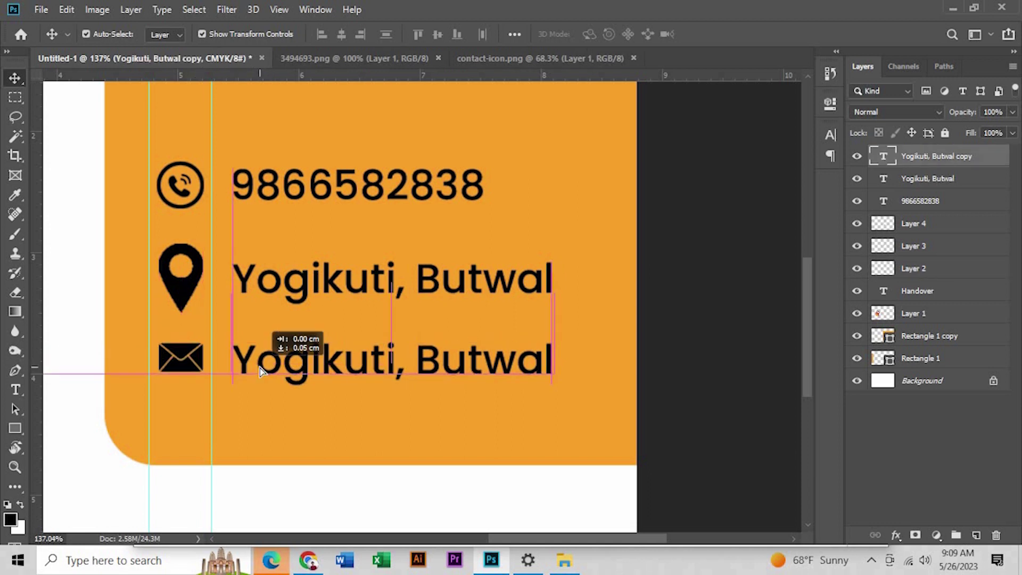
pyautogui.click(266, 373)
pyautogui.scroll(-3, 462, 363)
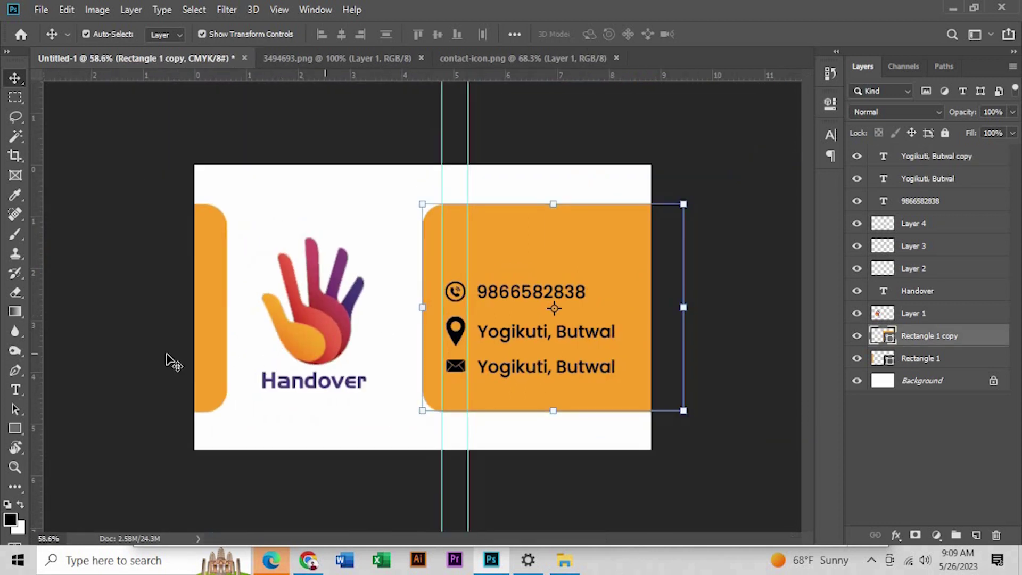
pyautogui.click(144, 360)
pyautogui.scroll(2, 605, 369)
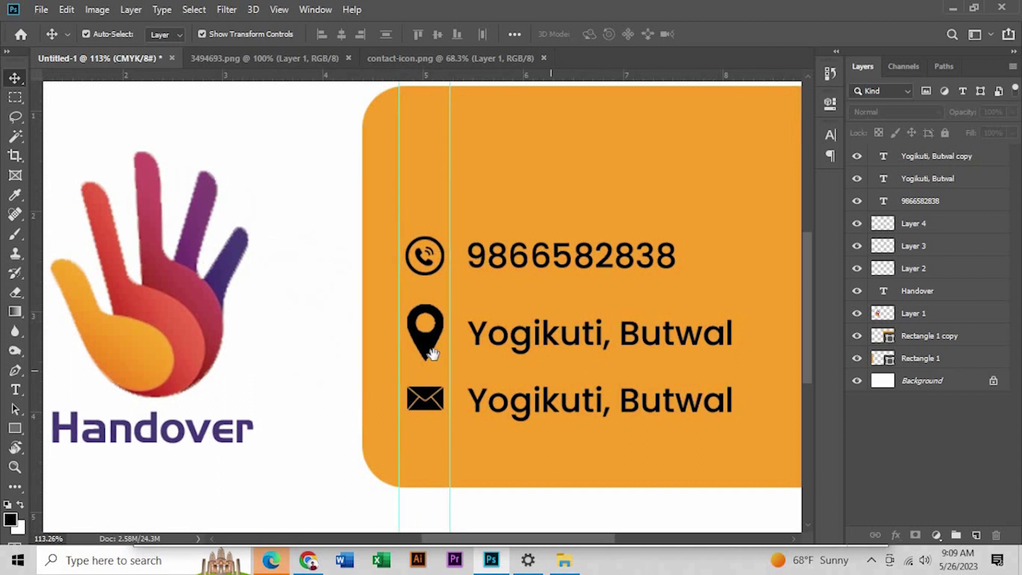
pyautogui.moveTo(432, 354); pyautogui.dragTo(299, 336)
# Replace the envelope line's text with the contact's e-mail address.
pyautogui.click(445, 397)
pyautogui.press('t')
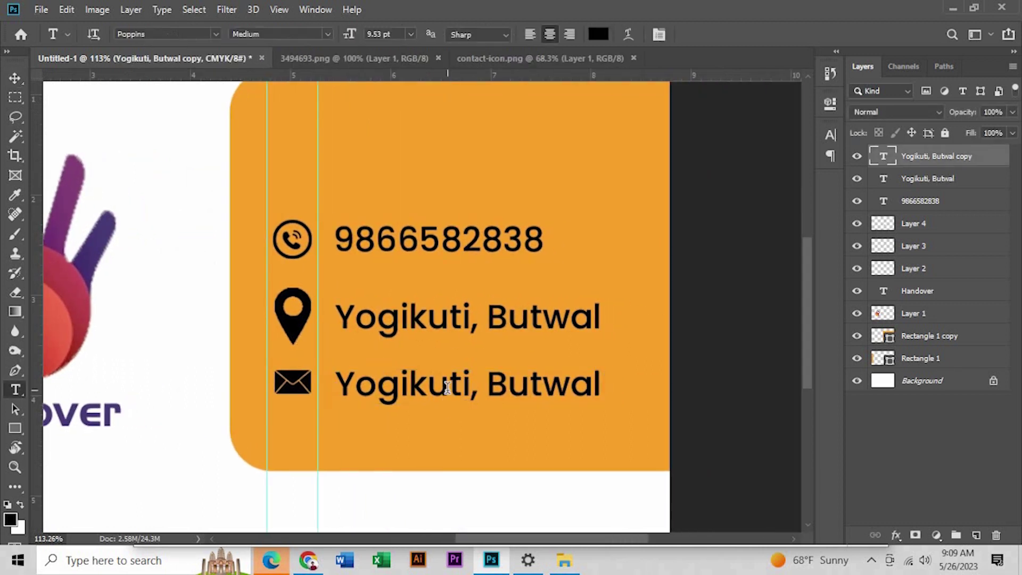
pyautogui.click(447, 387)
pyautogui.hotkey('ctrl', 'a')
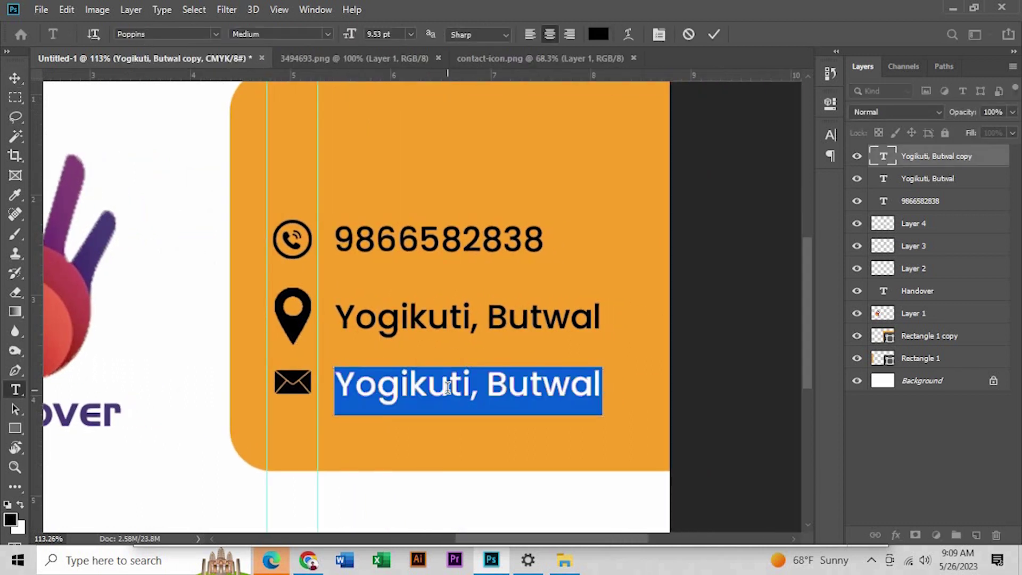
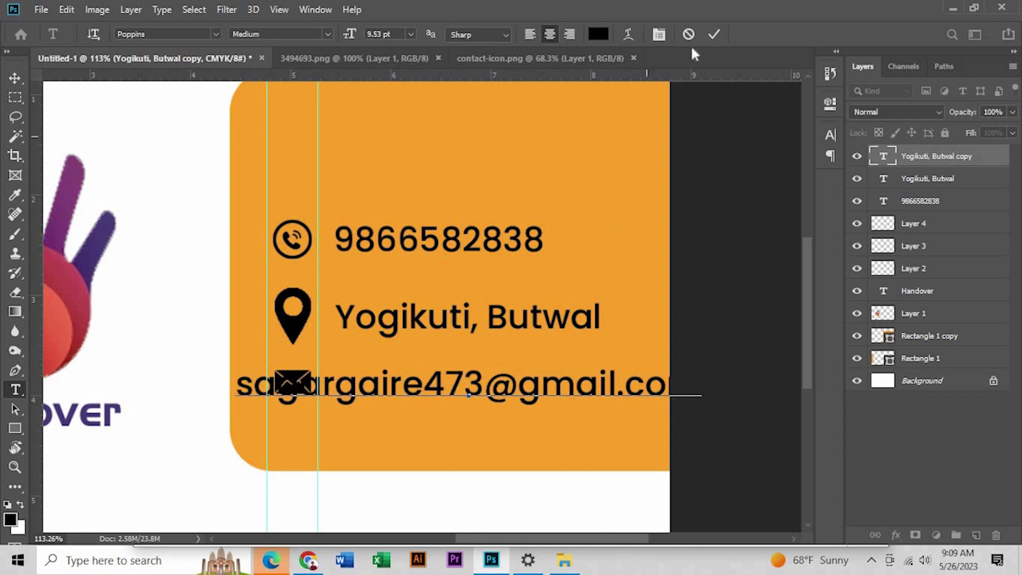
pyautogui.click(714, 35)
# Scale the e-mail text down to fit the orange panel, aligned with the lines above.
pyautogui.press('v')
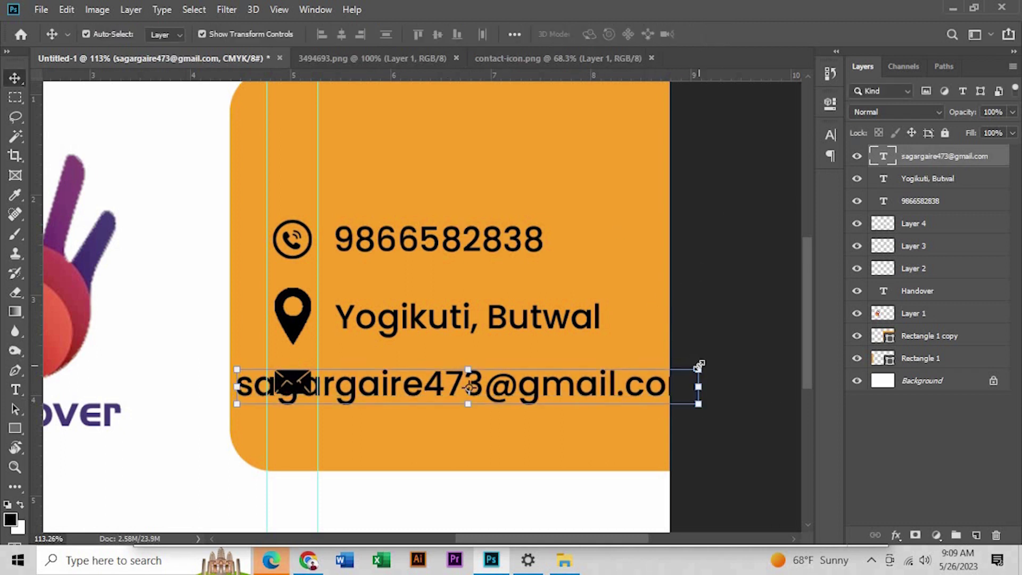
pyautogui.moveTo(699, 366); pyautogui.dragTo(637, 374)
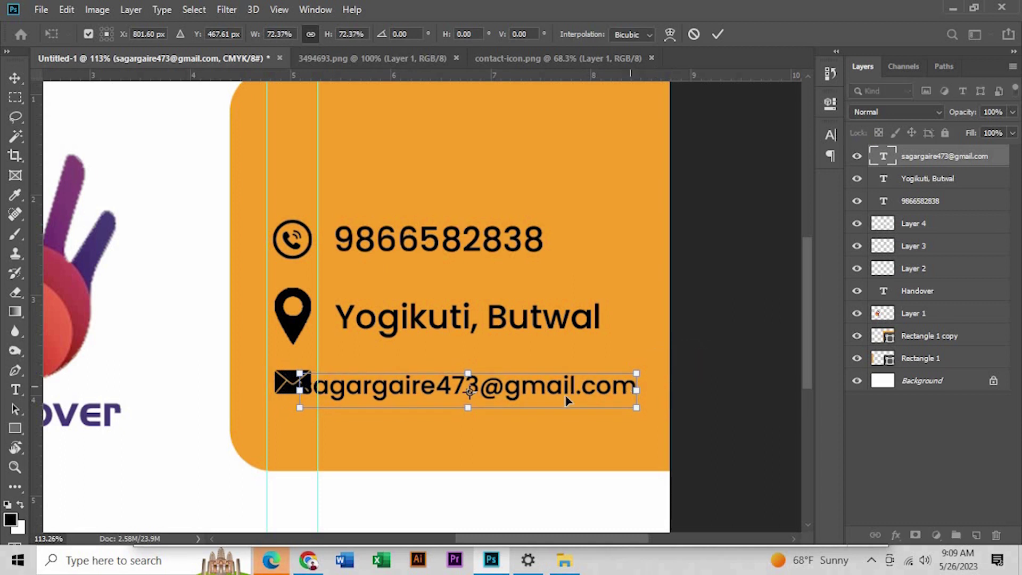
pyautogui.moveTo(587, 394); pyautogui.dragTo(593, 387)
pyautogui.press('Return')
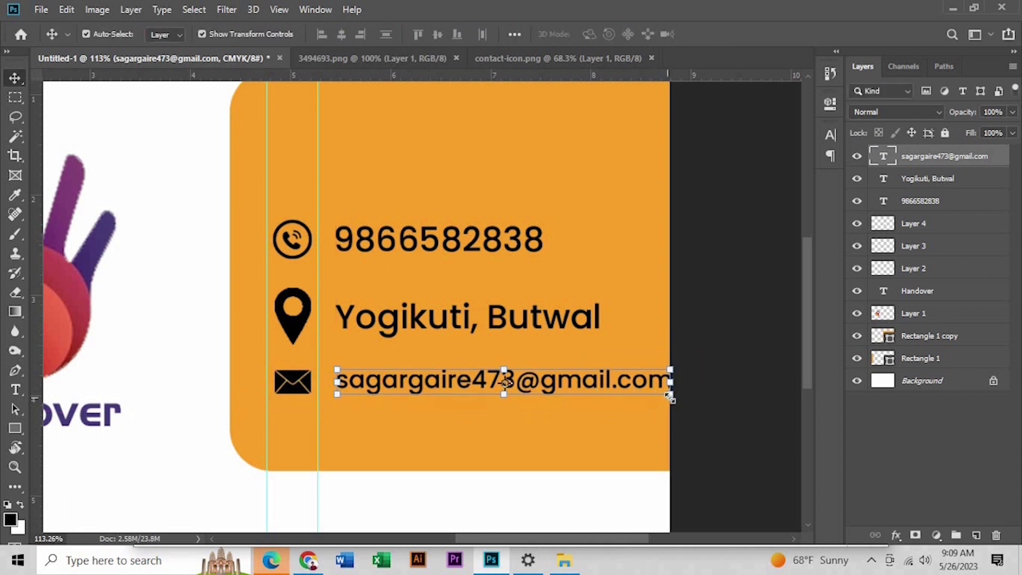
pyautogui.moveTo(669, 396); pyautogui.dragTo(633, 399)
pyautogui.press('Return')
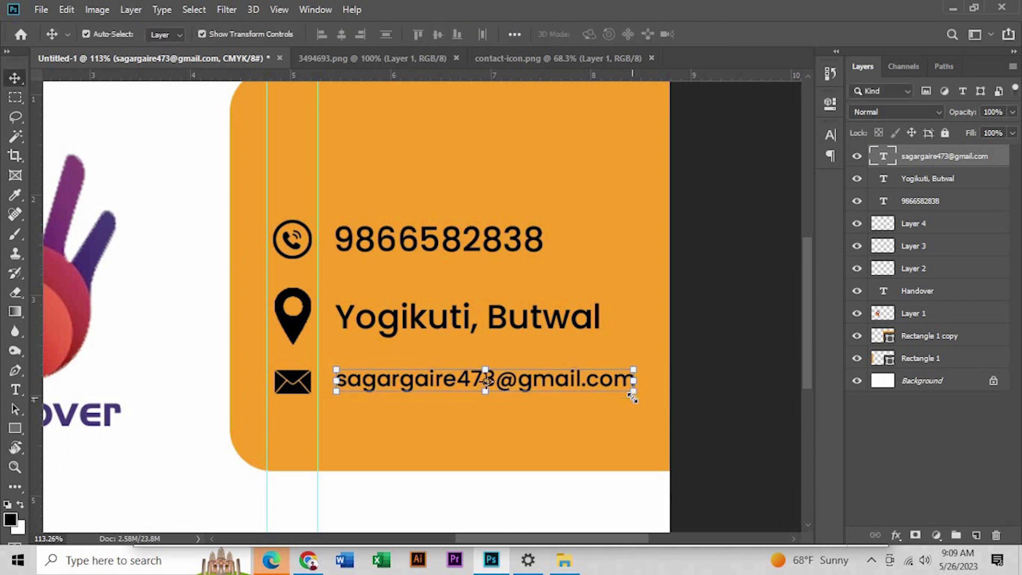
pyautogui.click(696, 383)
# Fit the card in view and select the phone, address and e-mail text lines.
pyautogui.hotkey('ctrl', '0')
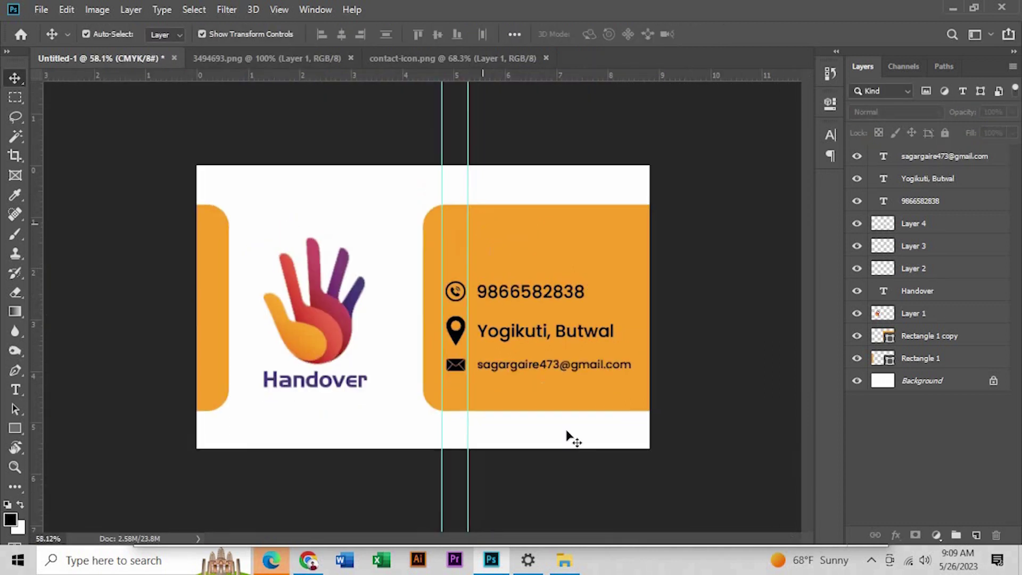
pyautogui.scroll(3, 455, 322)
pyautogui.scroll(-2, 561, 302)
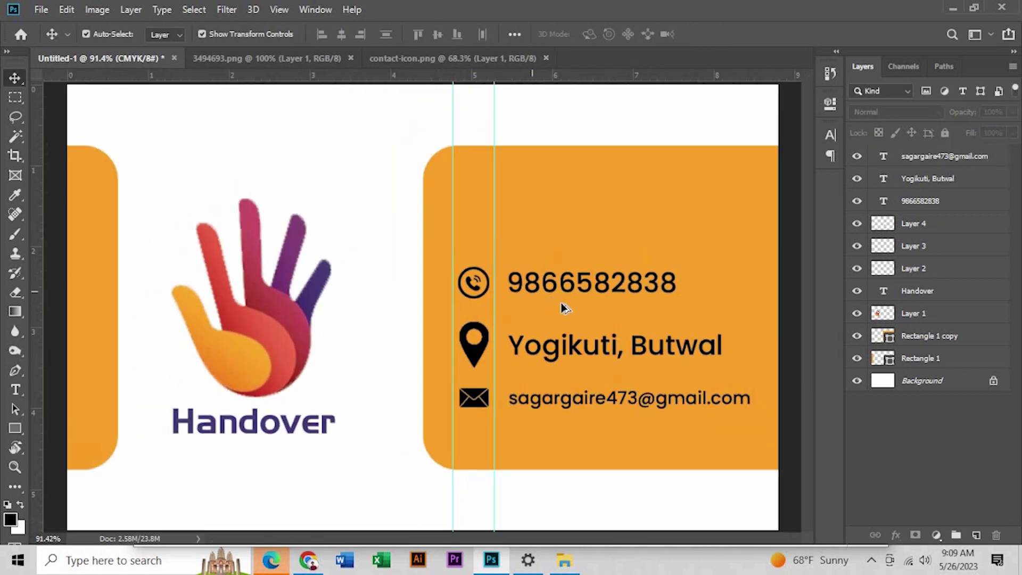
pyautogui.scroll(3, 561, 303)
pyautogui.moveTo(366, 256)
pyautogui.mouseDown()
pyautogui.moveTo(262, 256)
pyautogui.moveTo(322, 255)
pyautogui.mouseUp()
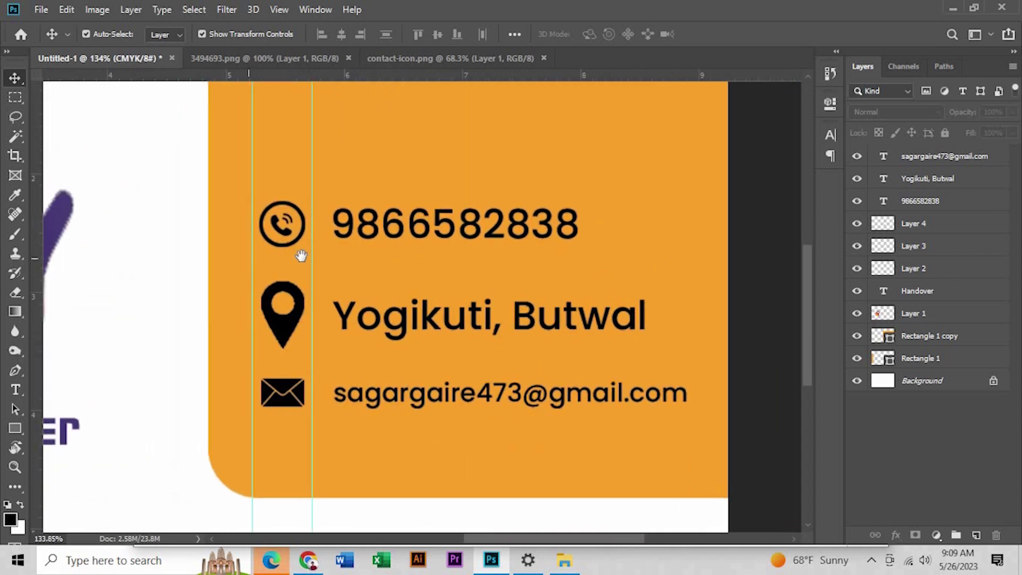
pyautogui.click(355, 238)
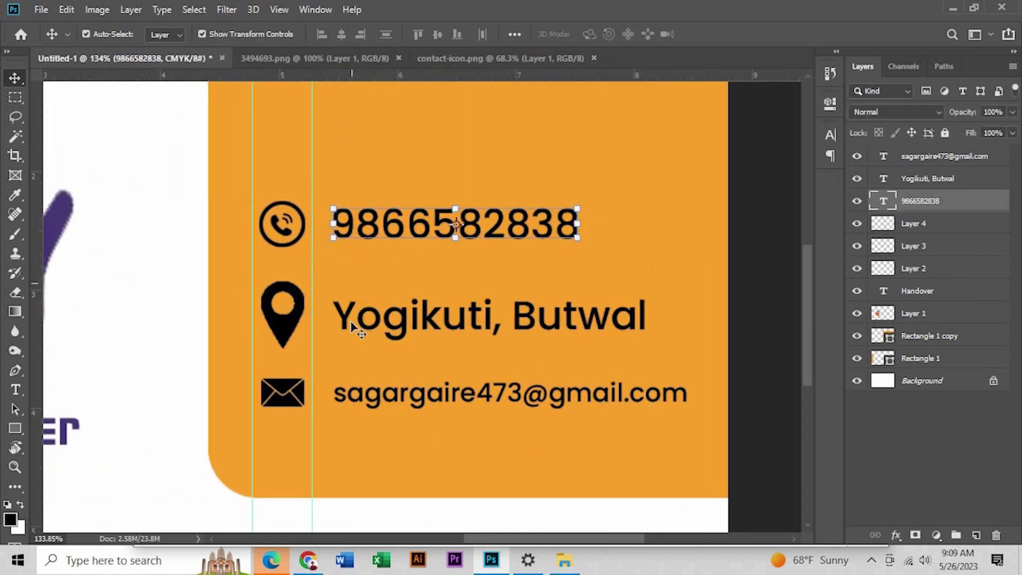
pyautogui.keyDown('shift'); pyautogui.click(359, 331); pyautogui.keyUp('shift')
pyautogui.keyDown('shift'); pyautogui.click(360, 395); pyautogui.keyUp('shift')
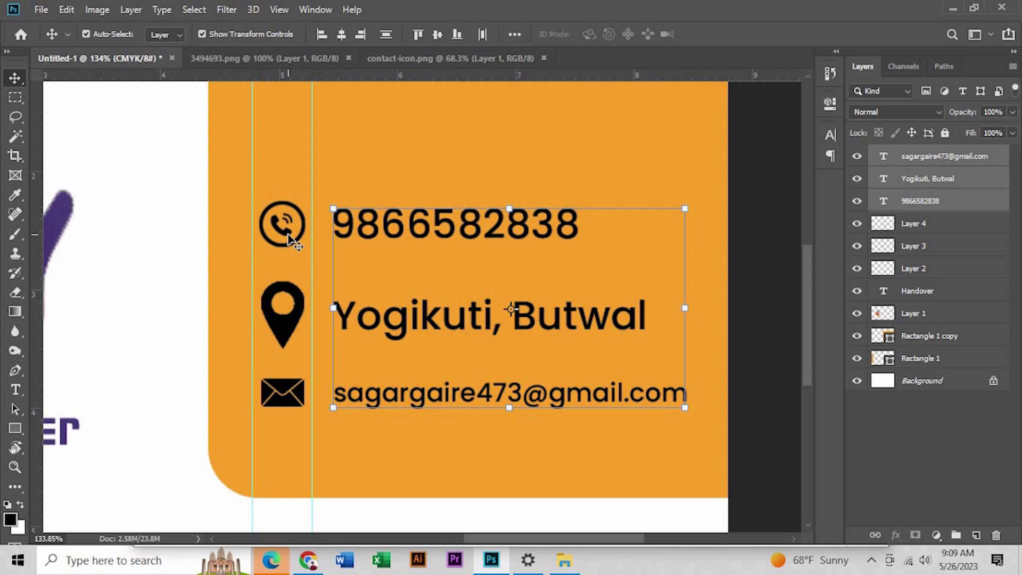
# Select the phone, pin and envelope icons together and nudge them two steps left.
pyautogui.click(292, 242)
pyautogui.keyDown('shift'); pyautogui.click(286, 274); pyautogui.keyUp('shift')
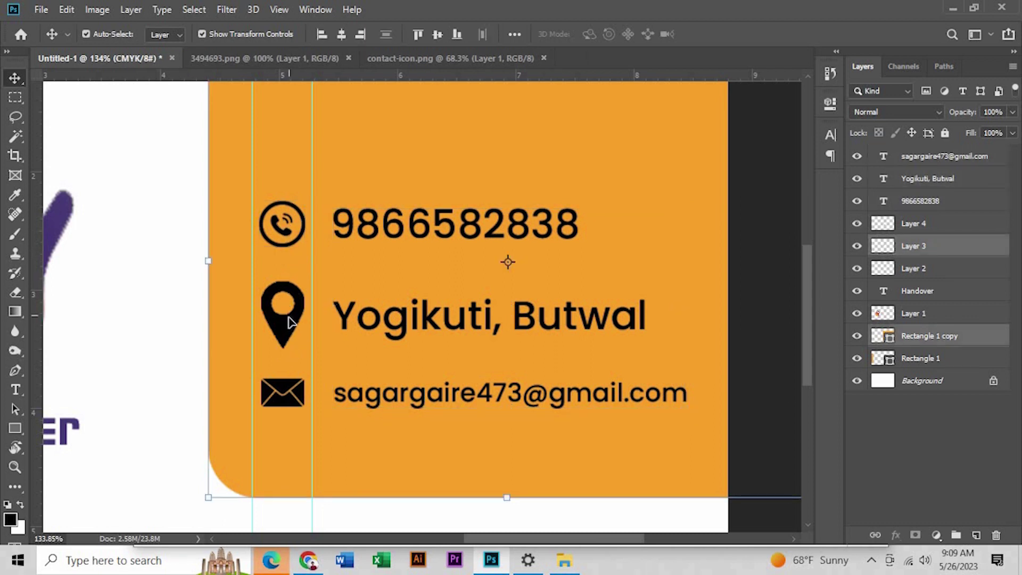
pyautogui.click(159, 293)
pyautogui.click(288, 237)
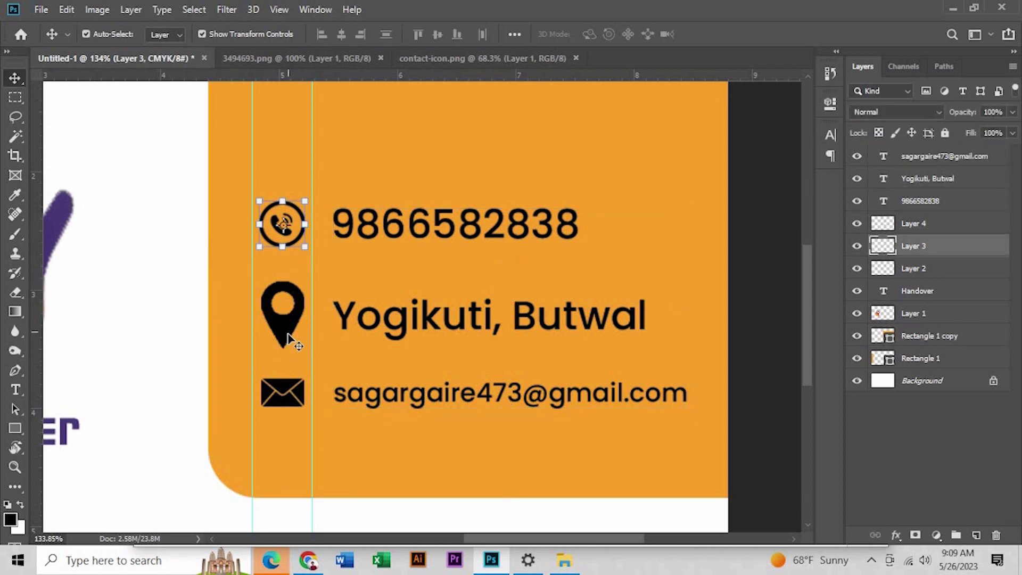
pyautogui.keyDown('shift'); pyautogui.click(288, 334); pyautogui.keyUp('shift')
pyautogui.keyDown('shift'); pyautogui.click(284, 381); pyautogui.keyUp('shift')
pyautogui.press('Left')
pyautogui.press('Left')
pyautogui.press('Left')
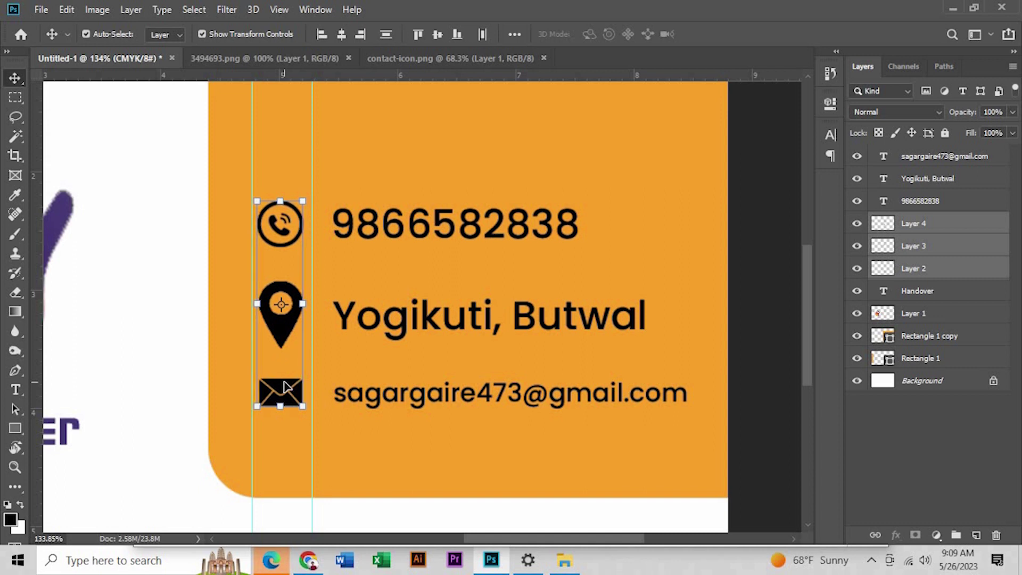
pyautogui.press('Left')
pyautogui.press('Left')
pyautogui.press('Left')
pyautogui.press('Left')
pyautogui.press('Left')
pyautogui.press('Left')
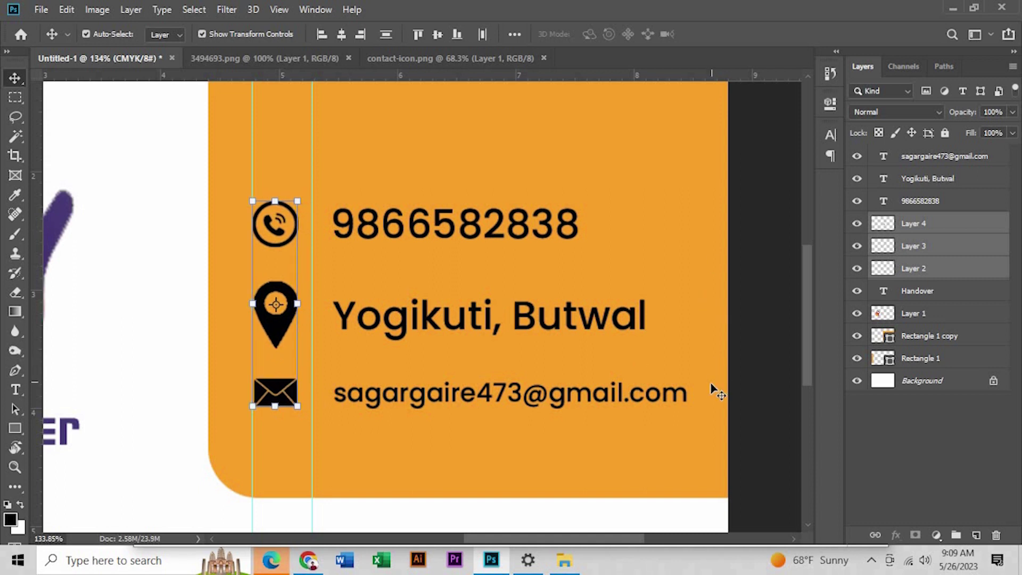
# Deselect the icons and pan back to the contact details.
pyautogui.click(765, 418)
pyautogui.moveTo(586, 289); pyautogui.dragTo(597, 406)
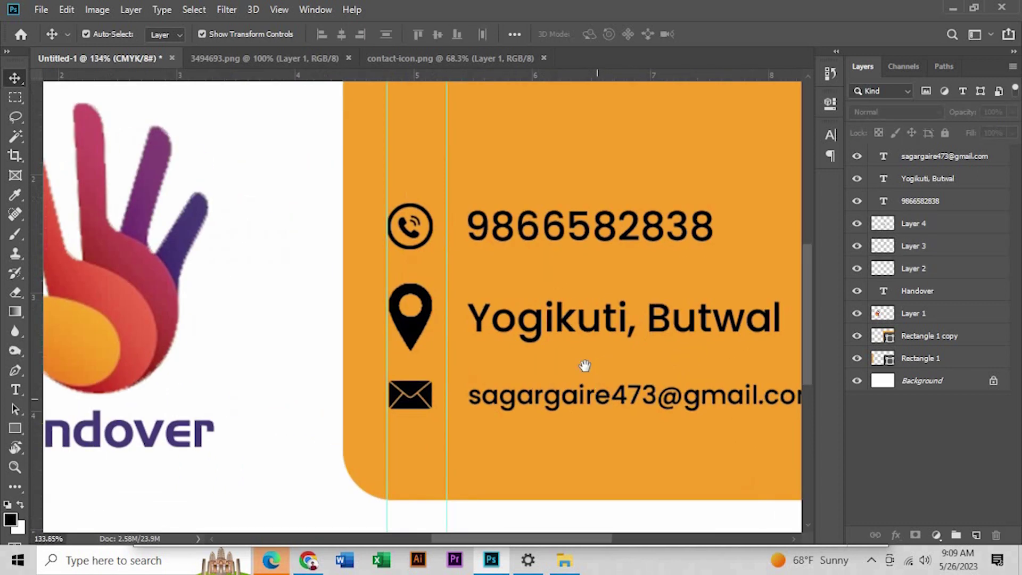
pyautogui.moveTo(582, 365); pyautogui.dragTo(473, 356)
pyautogui.click(16, 428)
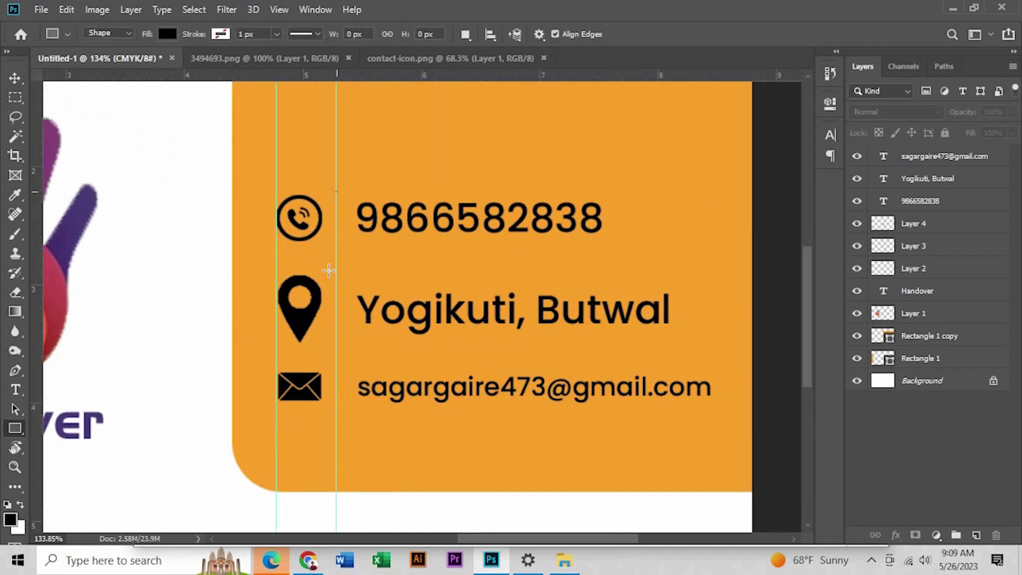
# Draw a tall thin black rectangle between the icon column and the contact text.
pyautogui.moveTo(336, 190); pyautogui.dragTo(343, 406)
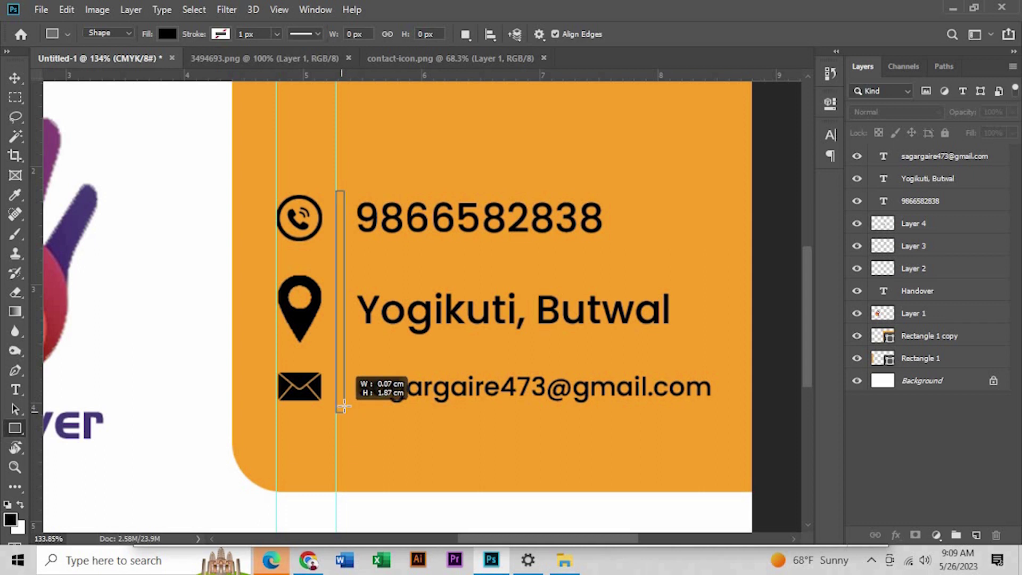
pyautogui.click(342, 407)
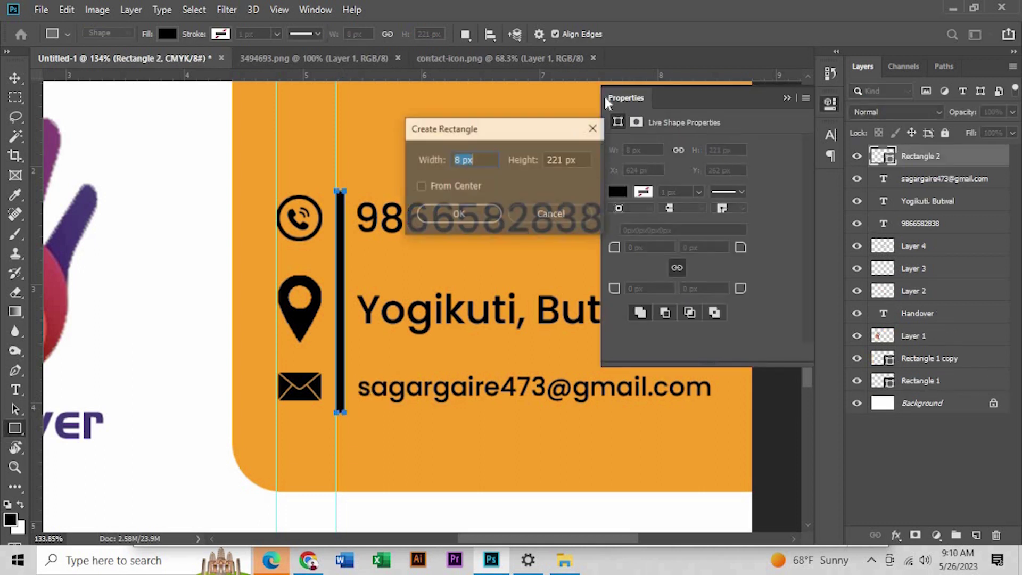
pyautogui.click(593, 129)
pyautogui.click(787, 97)
# Narrow the divider bar to half its width.
pyautogui.press('v')
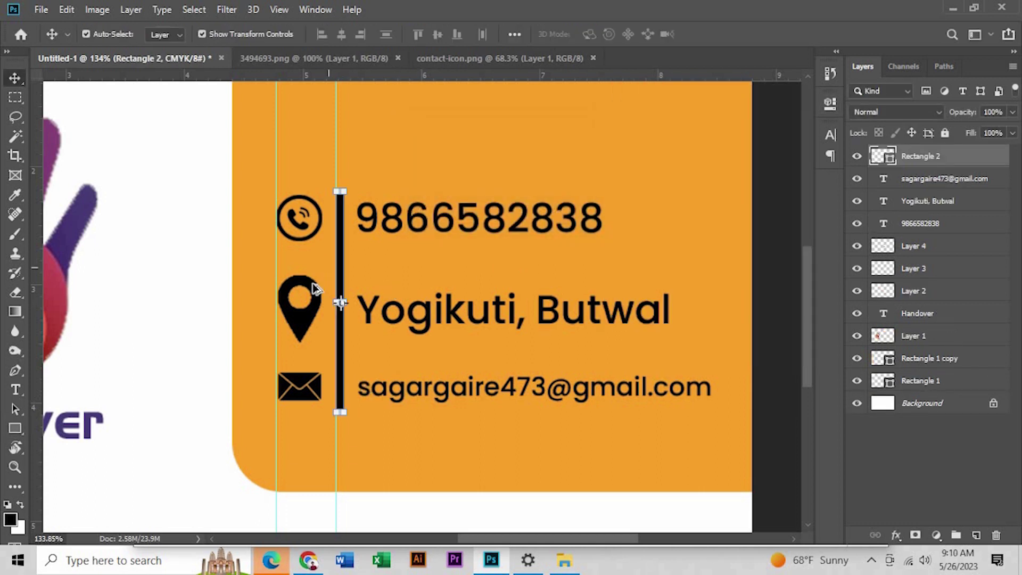
pyautogui.scroll(3, 314, 287)
pyautogui.scroll(4, 385, 340)
pyautogui.moveTo(346, 305); pyautogui.dragTo(331, 306)
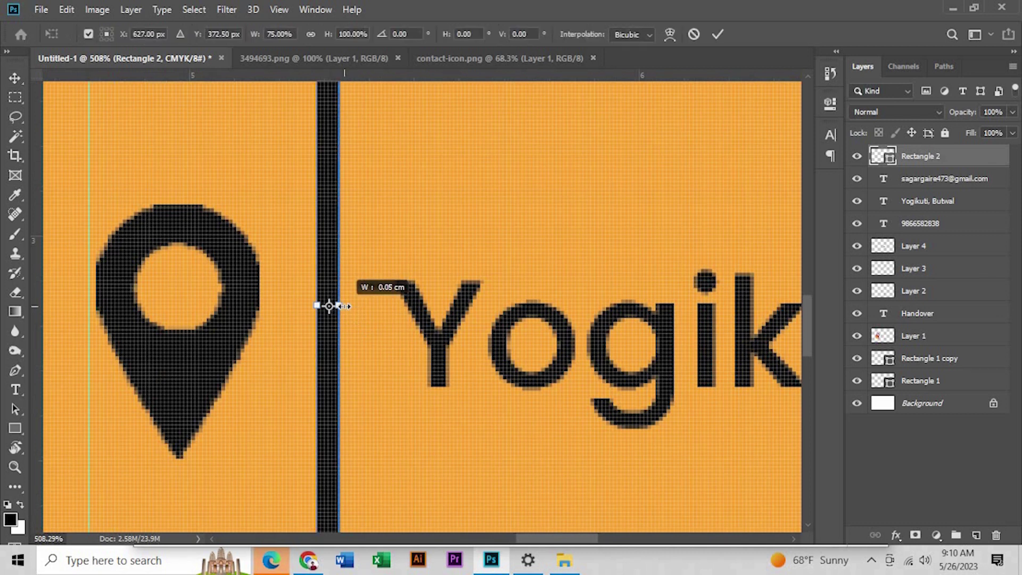
pyautogui.click(719, 35)
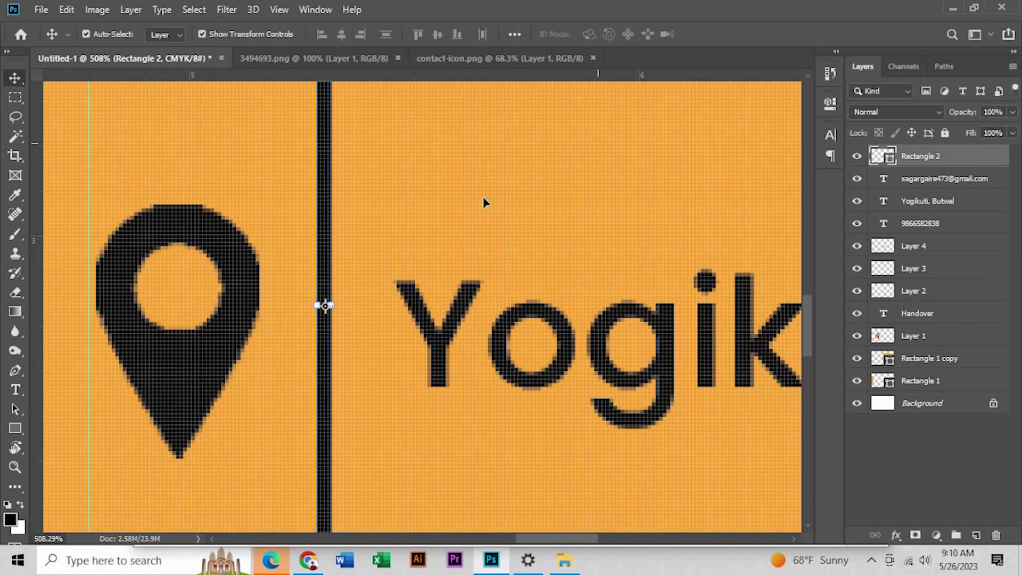
# Deselect the divider and scroll back to select the phone number text.
pyautogui.click(483, 196)
pyautogui.scroll(-5, 369, 263)
pyautogui.scroll(-5, 344, 305)
pyautogui.click(347, 224)
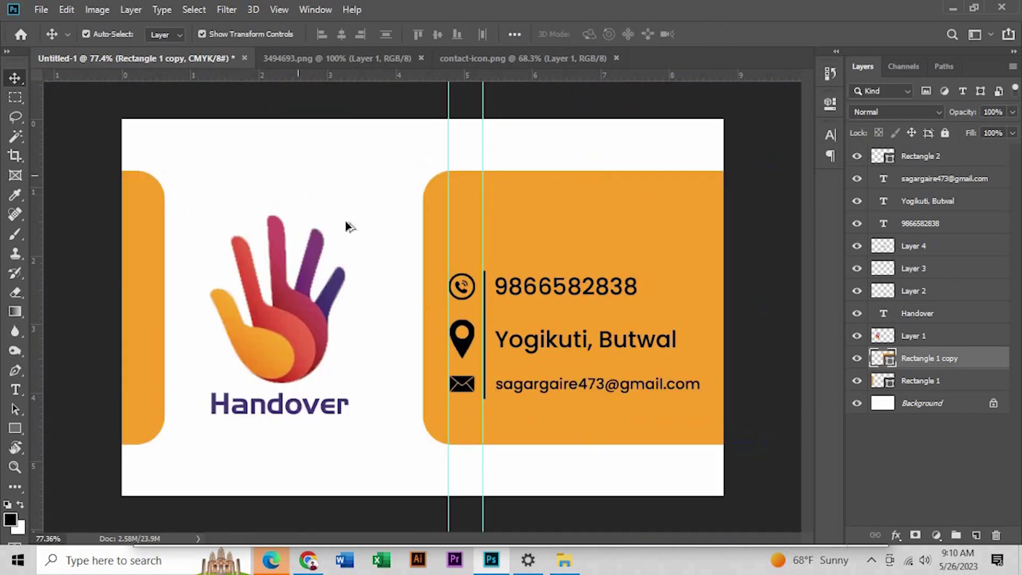
pyautogui.scroll(-3, 522, 257)
pyautogui.scroll(2, 577, 263)
pyautogui.scroll(2, 579, 266)
pyautogui.scroll(3, 582, 273)
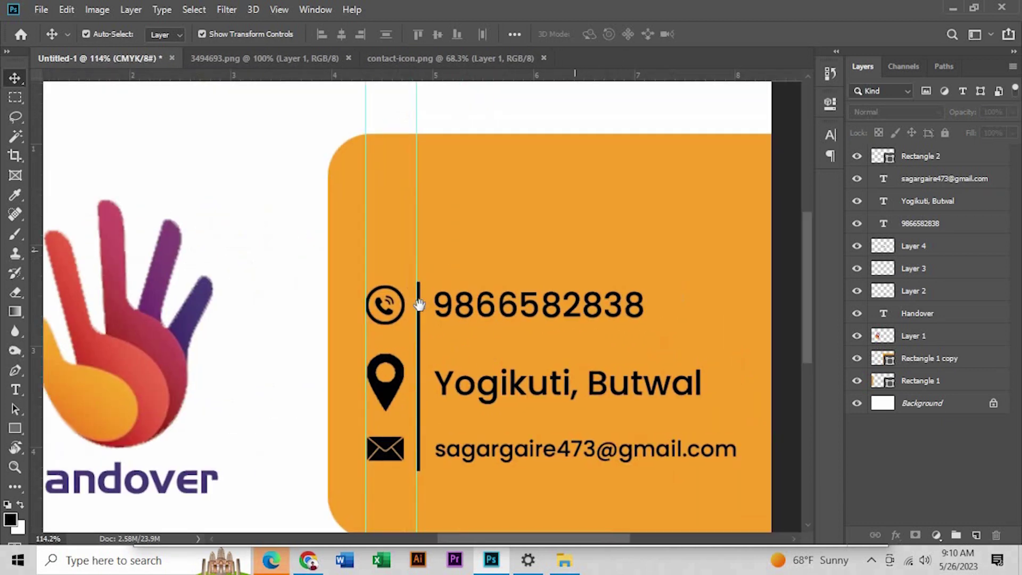
pyautogui.click(453, 361)
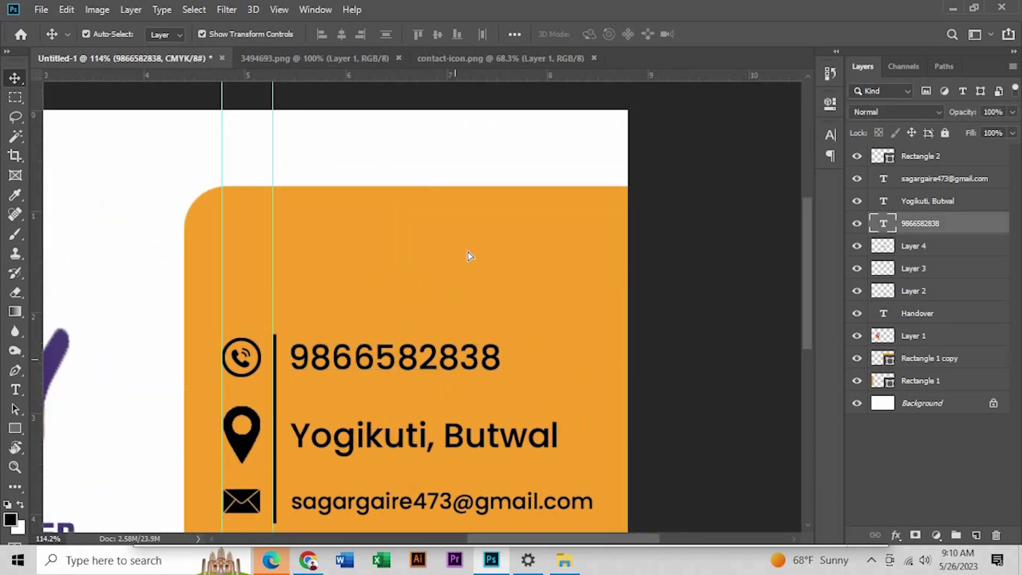
# Duplicate the phone number upward and retype it as the cardholder's name in capitals.
pyautogui.moveTo(454, 358); pyautogui.dragTo(455, 241)
pyautogui.press('t')
pyautogui.doubleClick(437, 240)
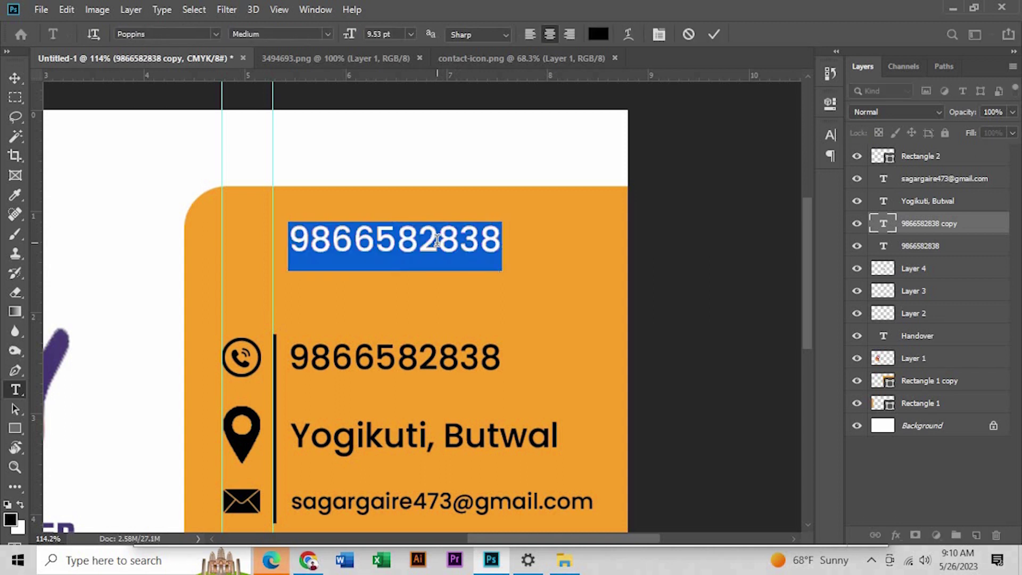
pyautogui.write('GAR')
pyautogui.press('BackSpace')
pyautogui.press('BackSpace')
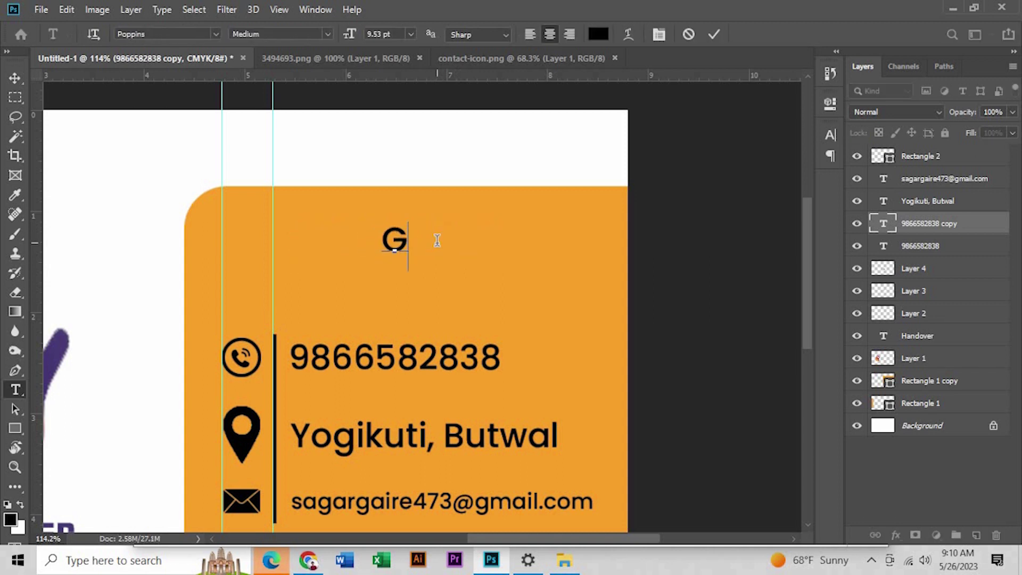
pyautogui.press('BackSpace')
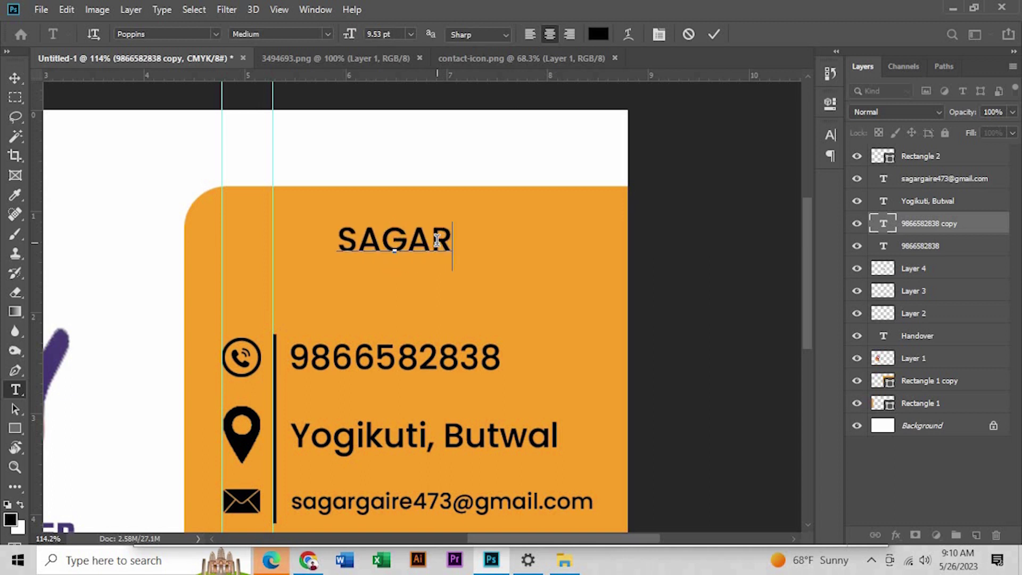
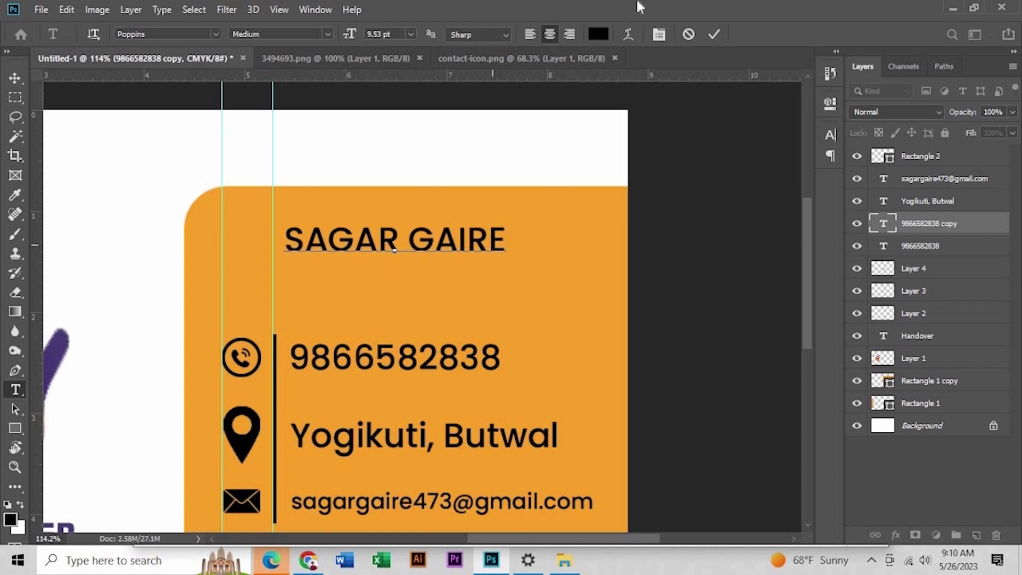
pyautogui.click(713, 34)
pyautogui.press('v')
pyautogui.scroll(5, 392, 269)
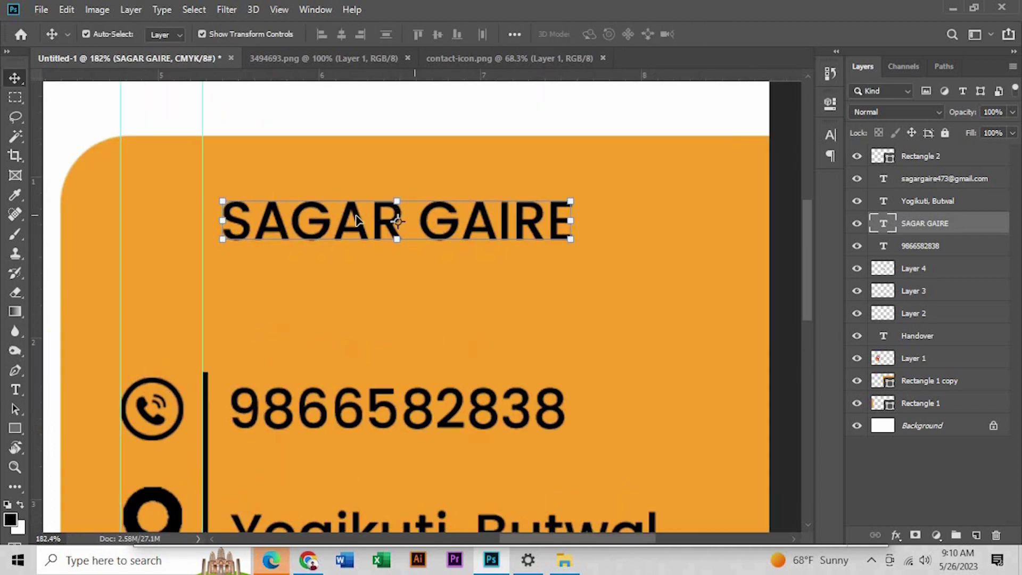
# Duplicate the name heading below it and retype the copy as 'Managing Director'.
pyautogui.moveTo(392, 218); pyautogui.dragTo(393, 269)
pyautogui.doubleClick(353, 270)
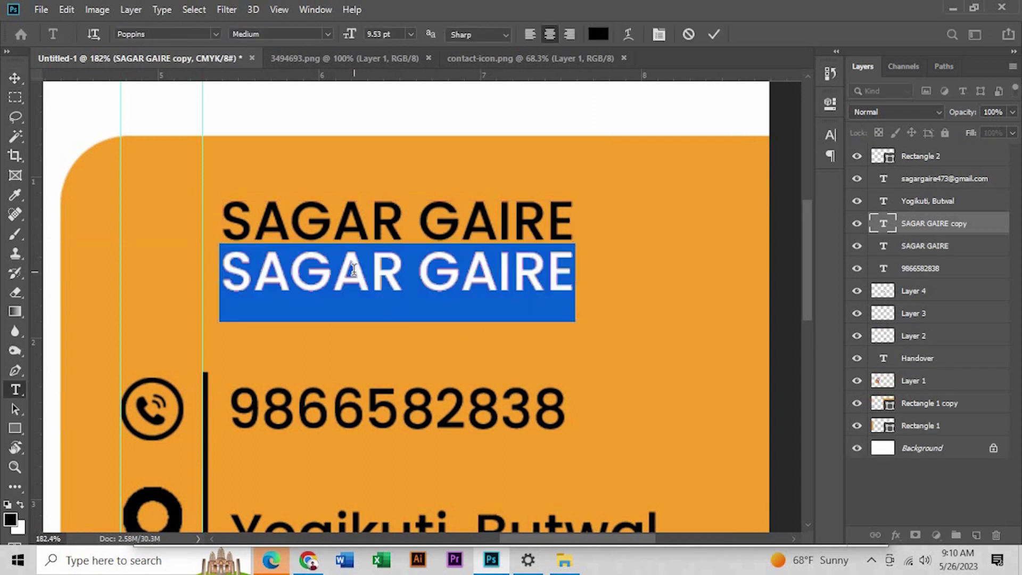
pyautogui.write('mAS')
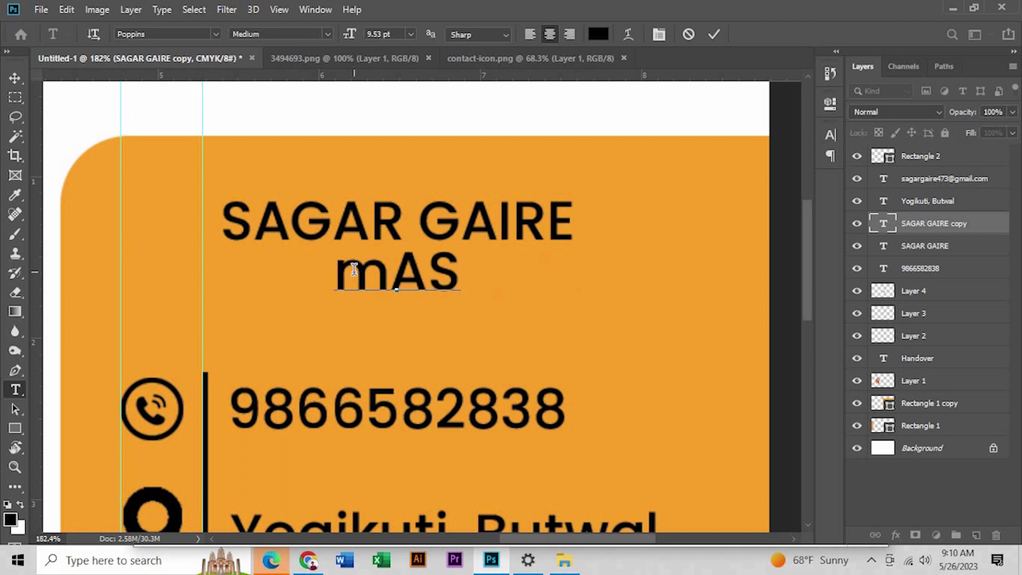
pyautogui.press('BackSpace')
pyautogui.press('BackSpace')
pyautogui.press('BackSpace')
pyautogui.write('M')
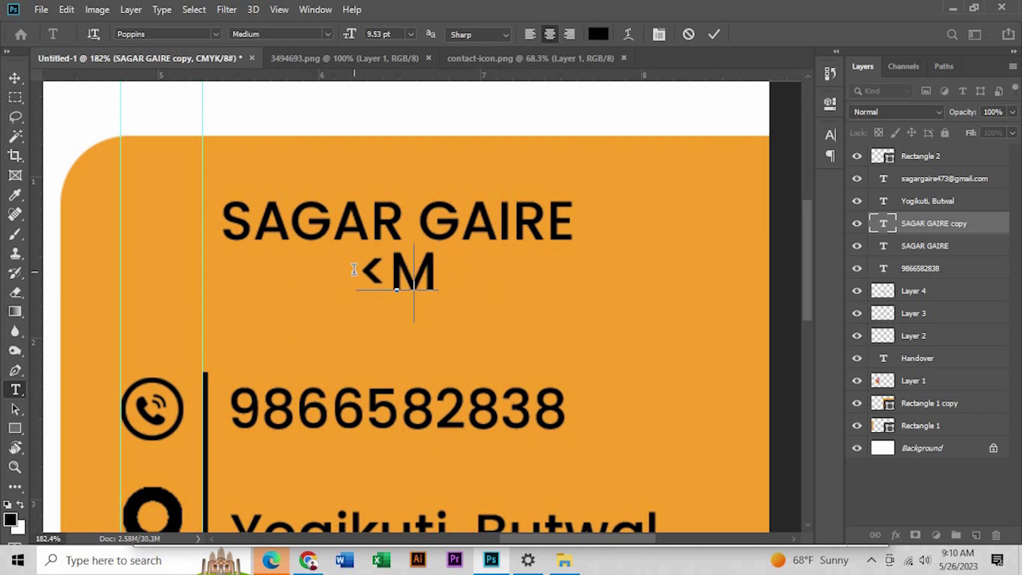
pyautogui.press('BackSpace')
pyautogui.write('Mana')
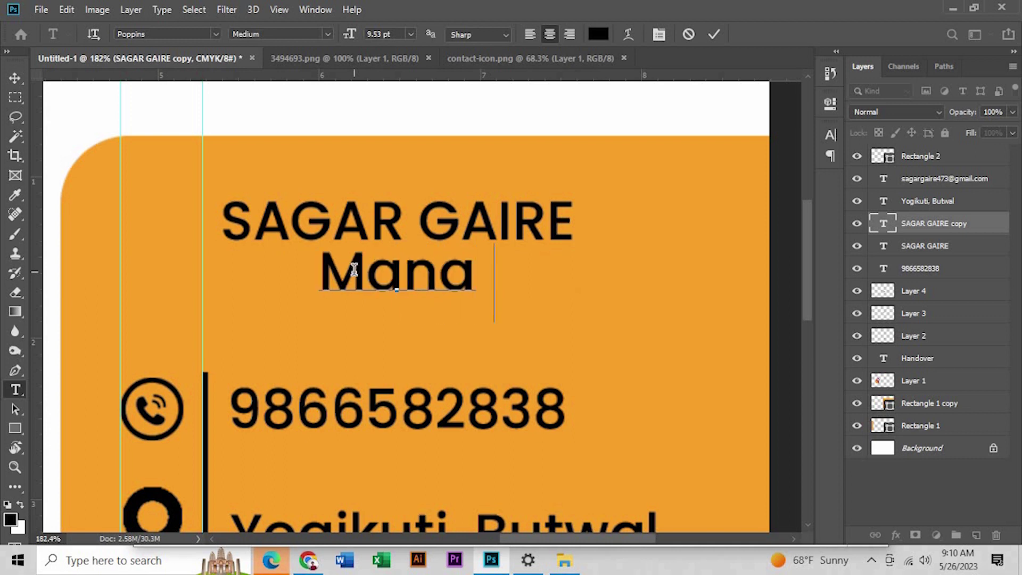
pyautogui.write('ging Dire')
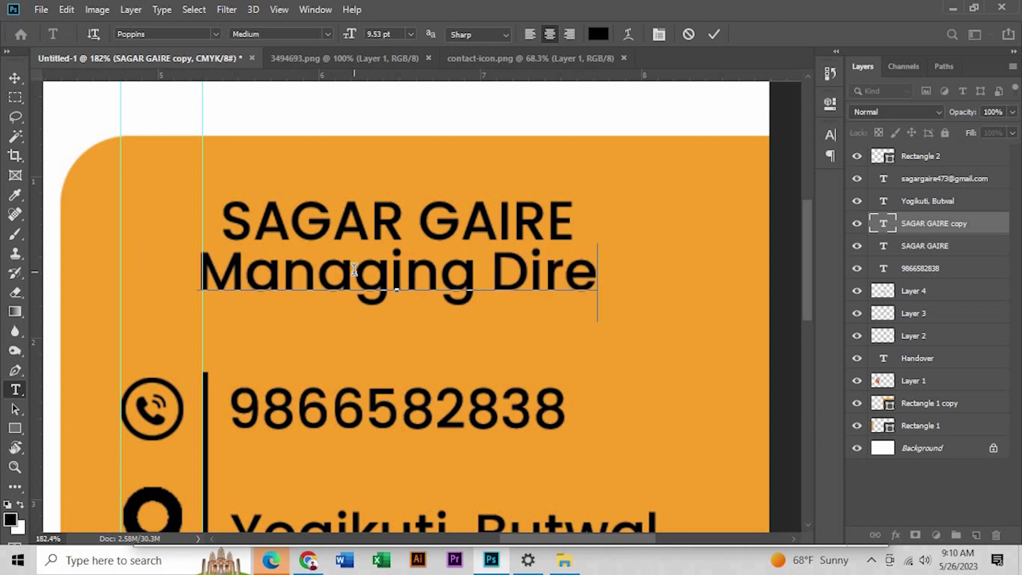
pyautogui.write('ctor')
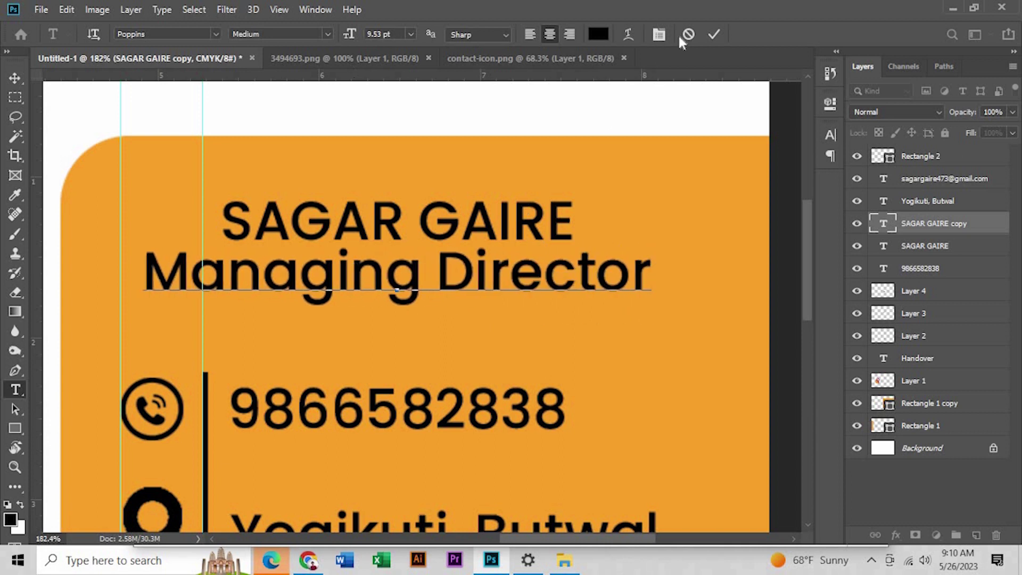
pyautogui.click(718, 33)
# Scale 'Managing Director' to about 54% and nudge it up under the name.
pyautogui.hotkey('ctrl', 't')
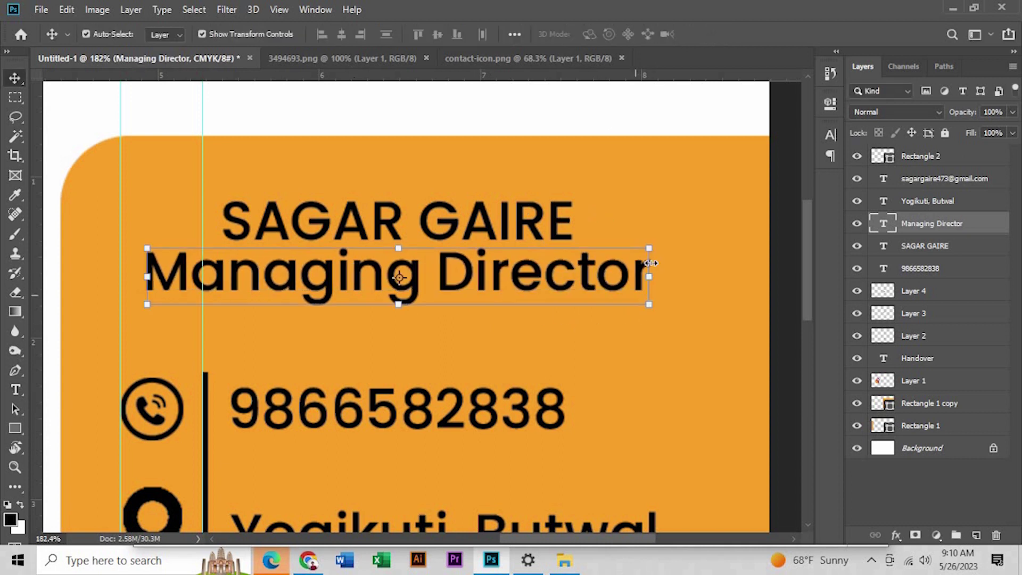
pyautogui.moveTo(644, 246); pyautogui.dragTo(527, 266)
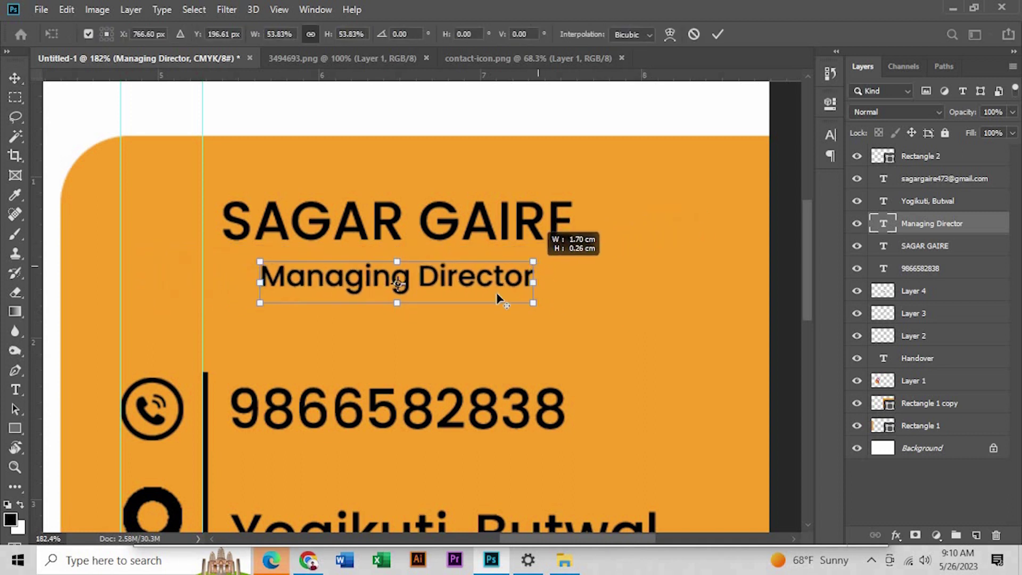
pyautogui.press('Return')
pyautogui.press('Up')
pyautogui.press('Up')
pyautogui.press('Up')
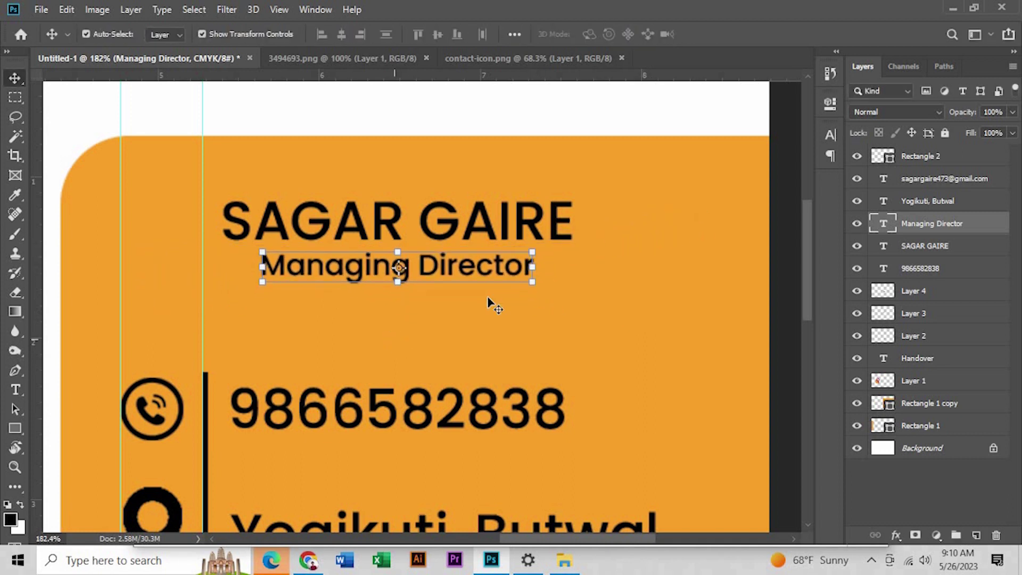
pyautogui.click(497, 229)
# Set the name heading's font style to Bold.
pyautogui.doubleClick(498, 230)
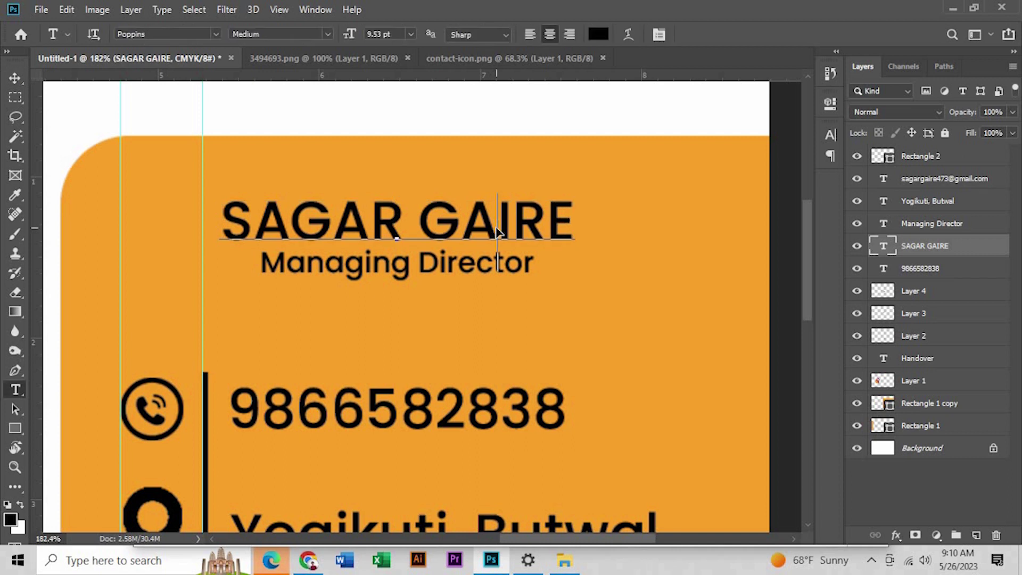
pyautogui.click(327, 34)
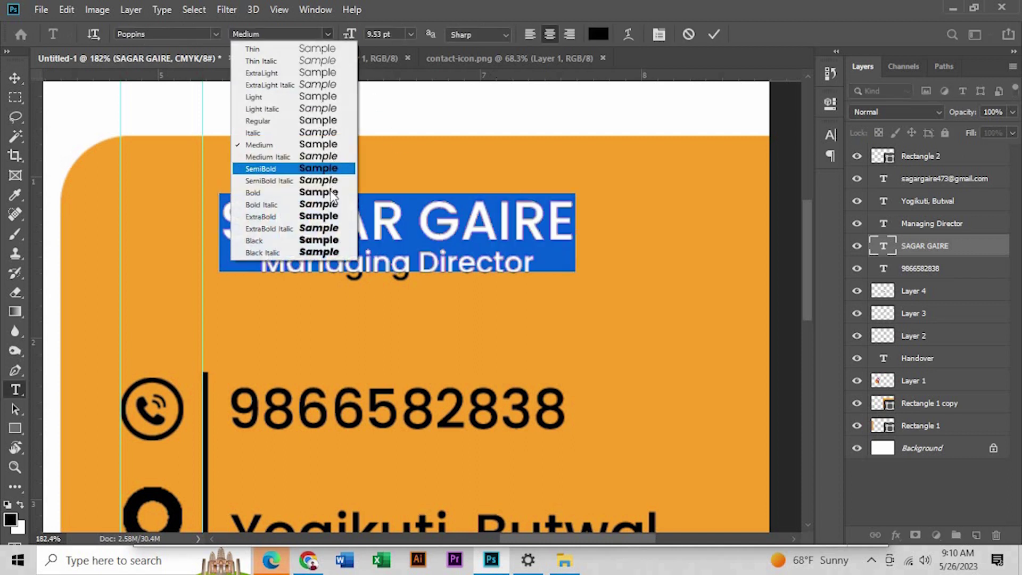
pyautogui.click(256, 191)
pyautogui.click(715, 34)
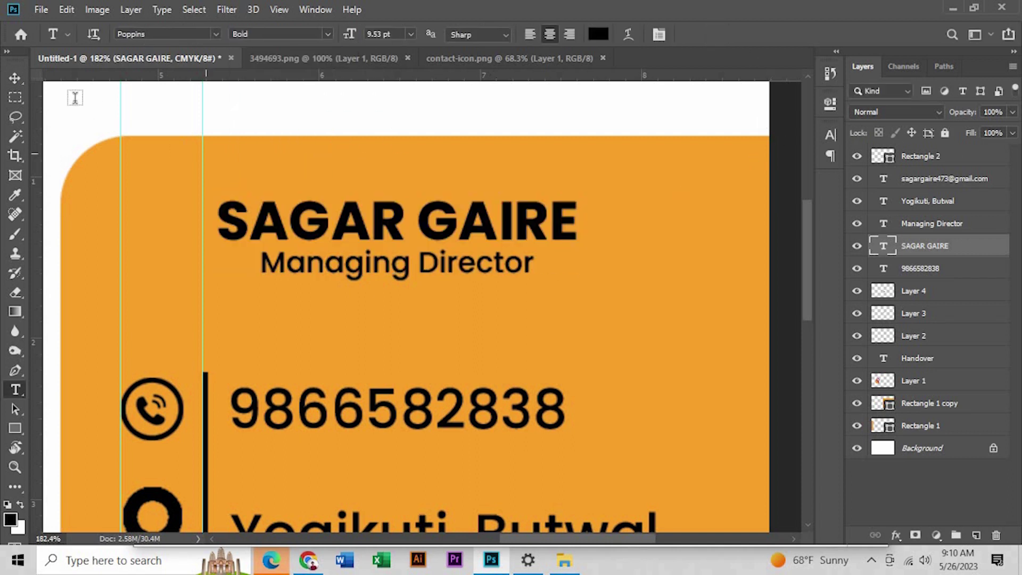
# Deselect the name and zoom out to show the whole card.
pyautogui.click(15, 79)
pyautogui.click(470, 127)
pyautogui.hotkey('ctrl', '0')
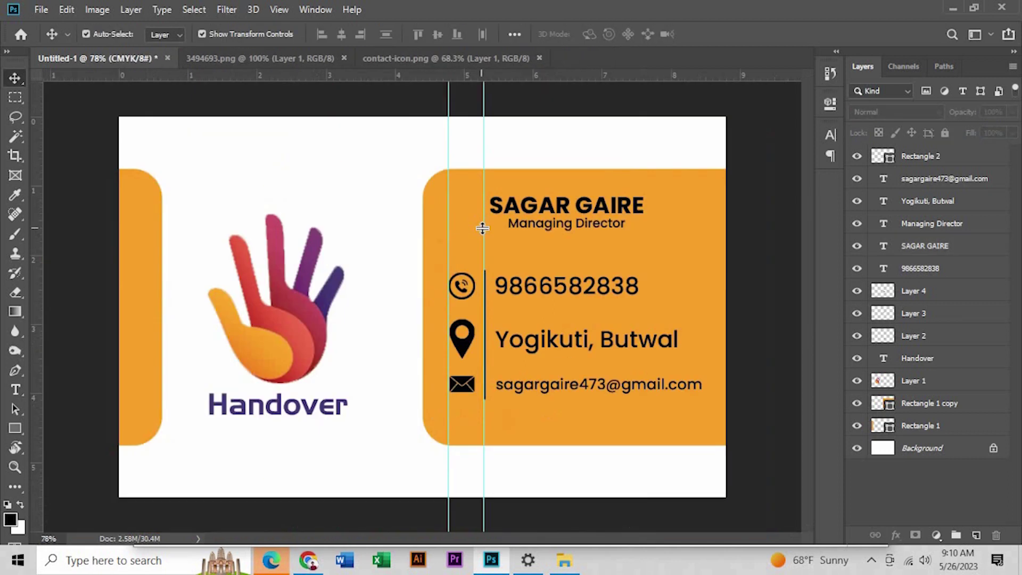
pyautogui.hotkey('ctrl', '-')
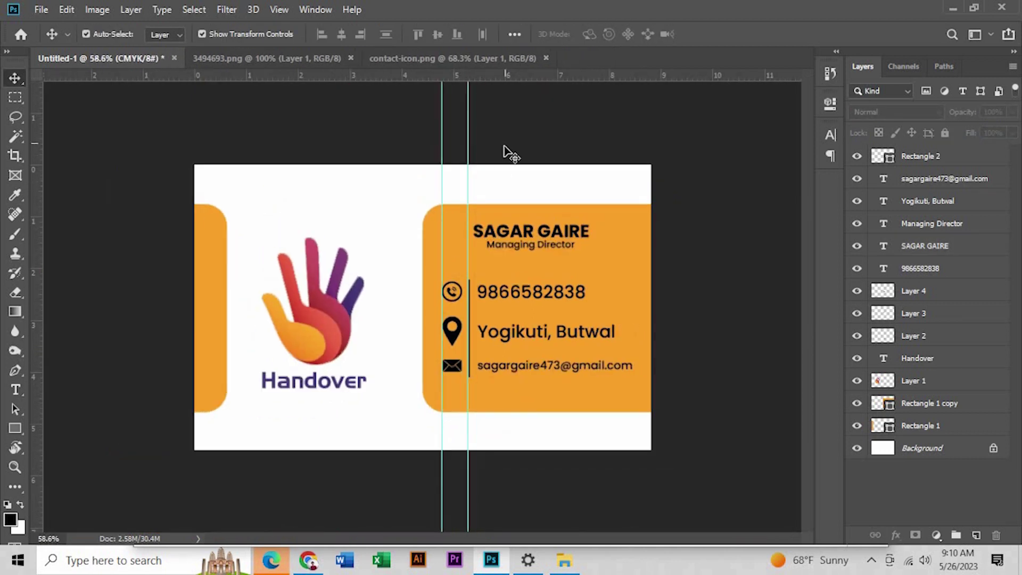
# Drag both vertical guides off the canvas to delete them.
pyautogui.moveTo(450, 121); pyautogui.dragTo(49, 161)
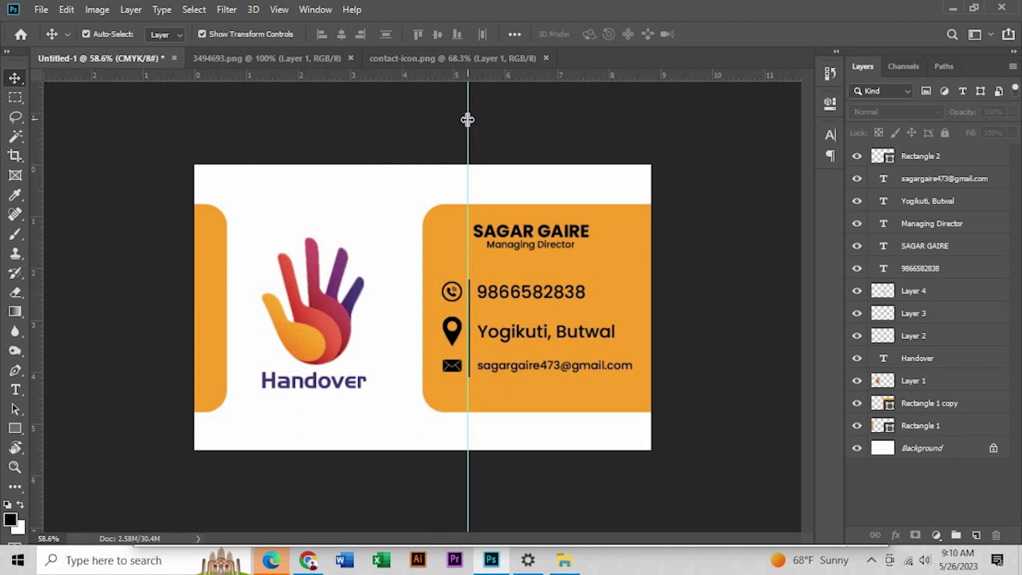
pyautogui.moveTo(467, 118)
pyautogui.mouseDown()
pyautogui.moveTo(207, 182)
pyautogui.moveTo(35, 178)
pyautogui.mouseUp()
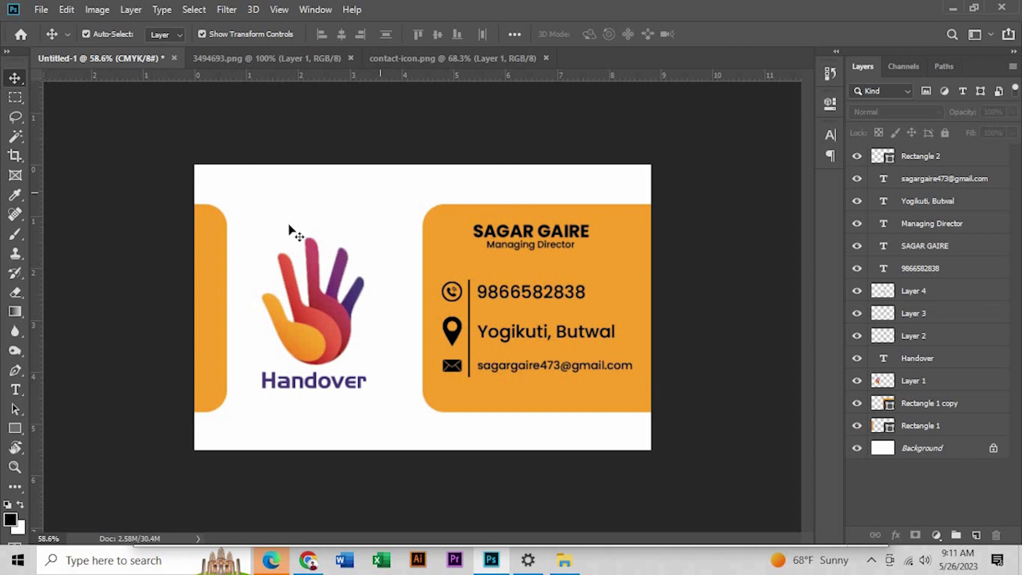
pyautogui.click(213, 274)
pyautogui.click(425, 218)
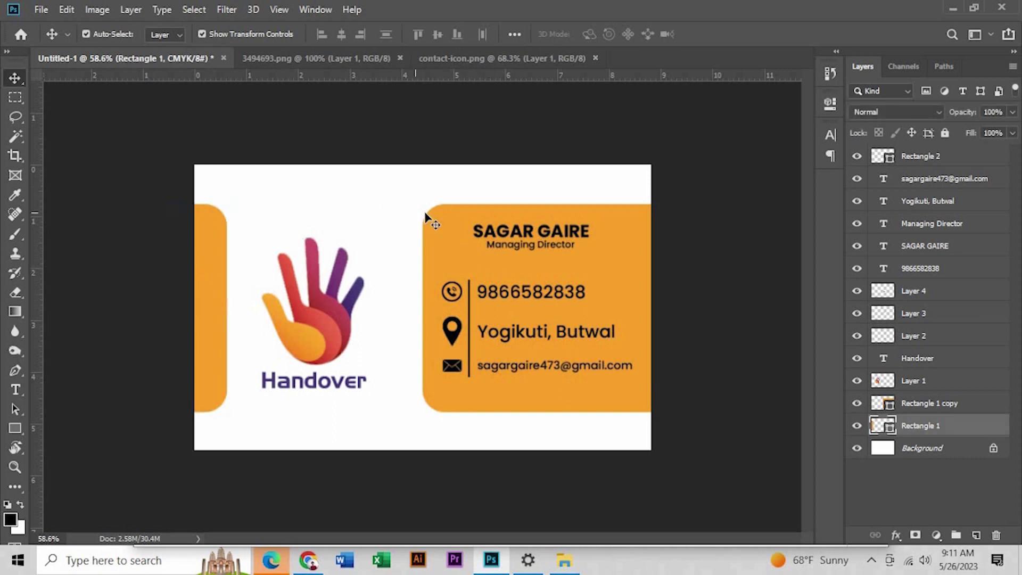
pyautogui.click(217, 226)
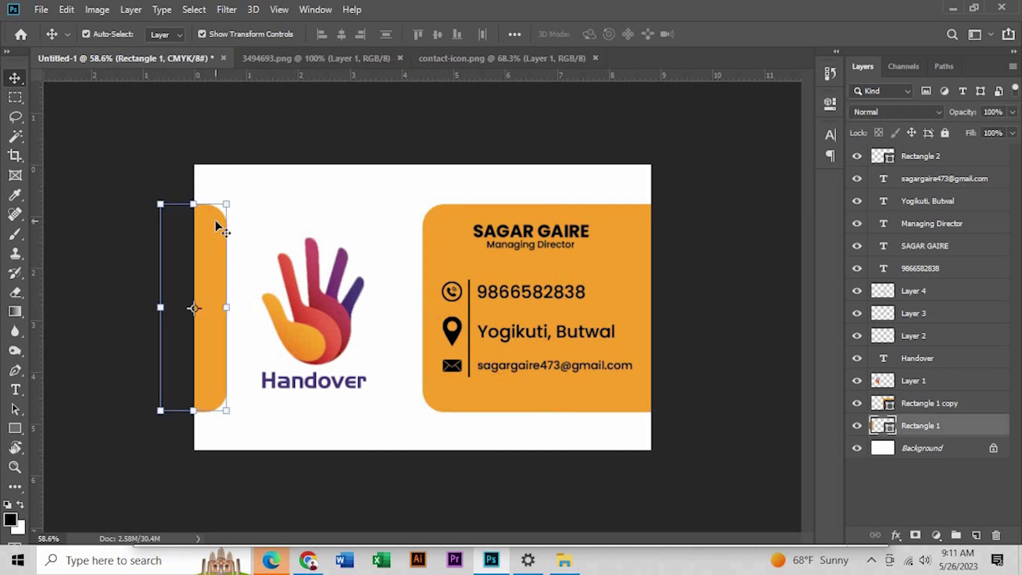
pyautogui.moveTo(236, 202)
pyautogui.mouseDown()
pyautogui.moveTo(251, 288)
pyautogui.moveTo(306, 285)
pyautogui.mouseUp()
pyautogui.hotkey('ctrl', 'z')
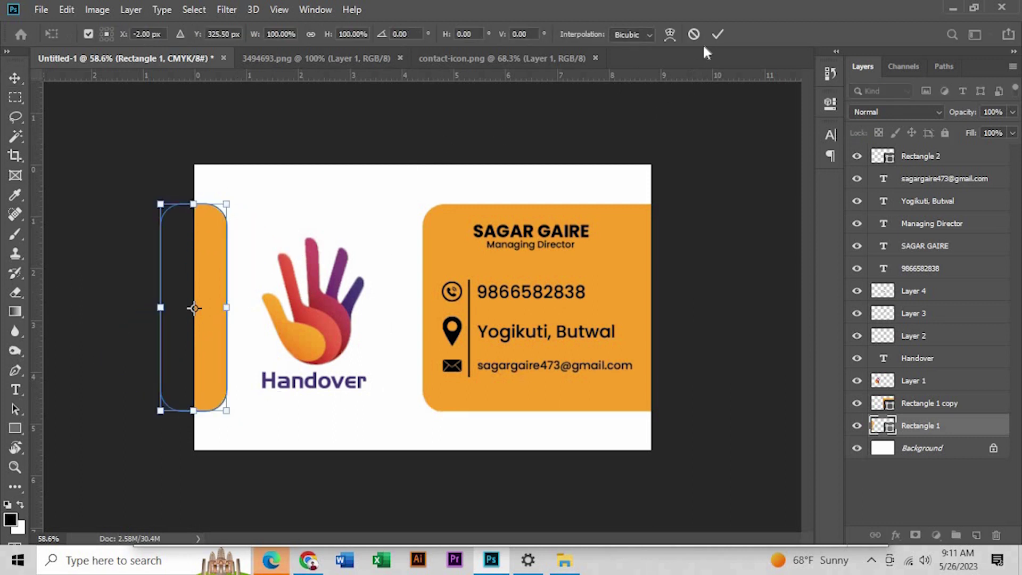
pyautogui.press('Return')
pyautogui.click(724, 164)
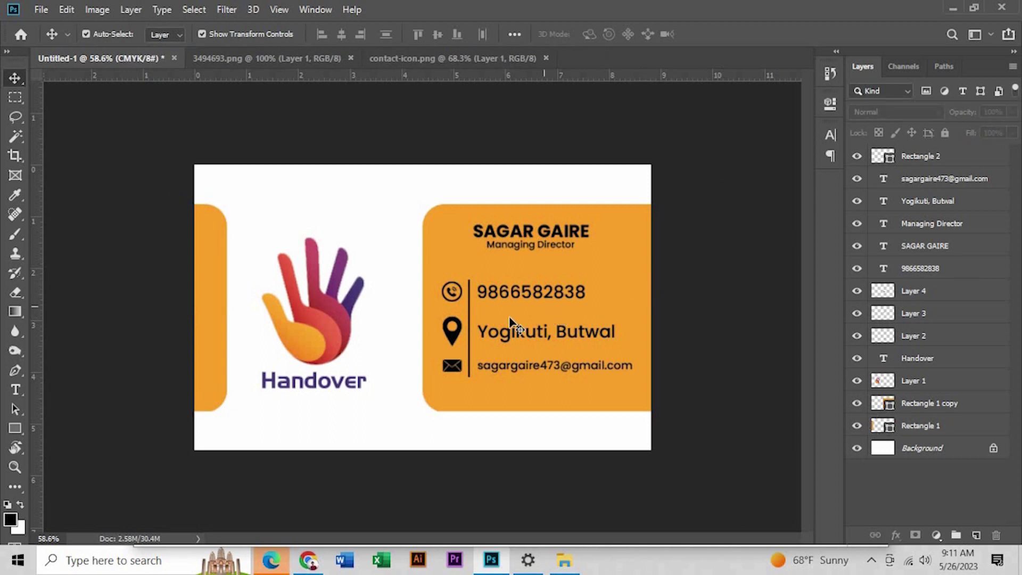
pyautogui.click(334, 332)
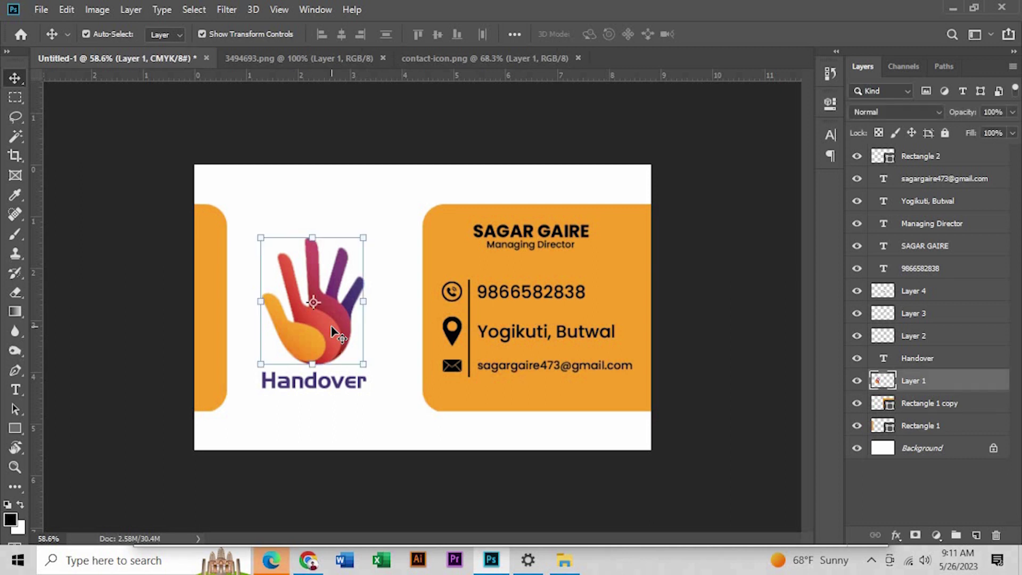
pyautogui.click(156, 357)
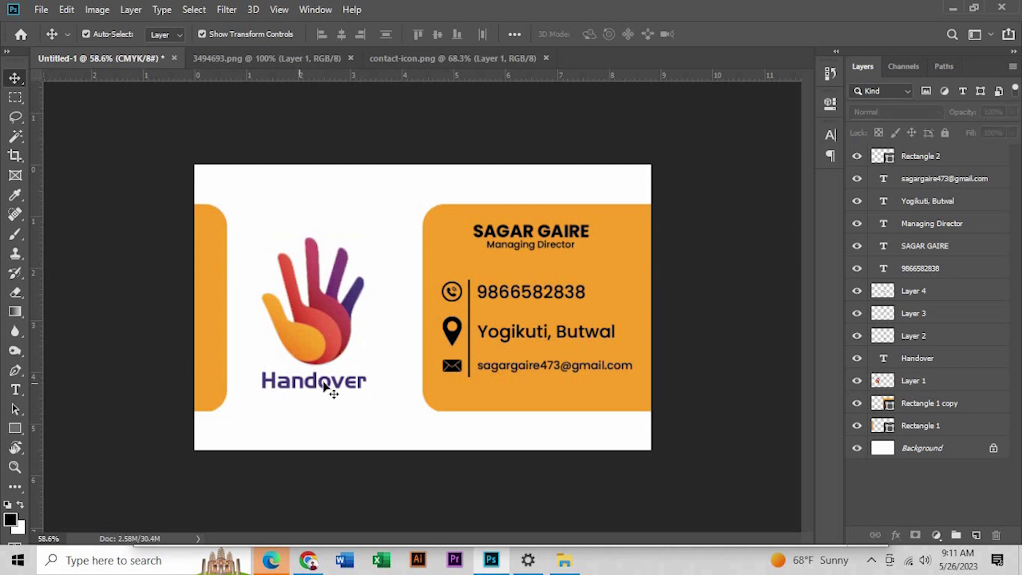
pyautogui.click(324, 325)
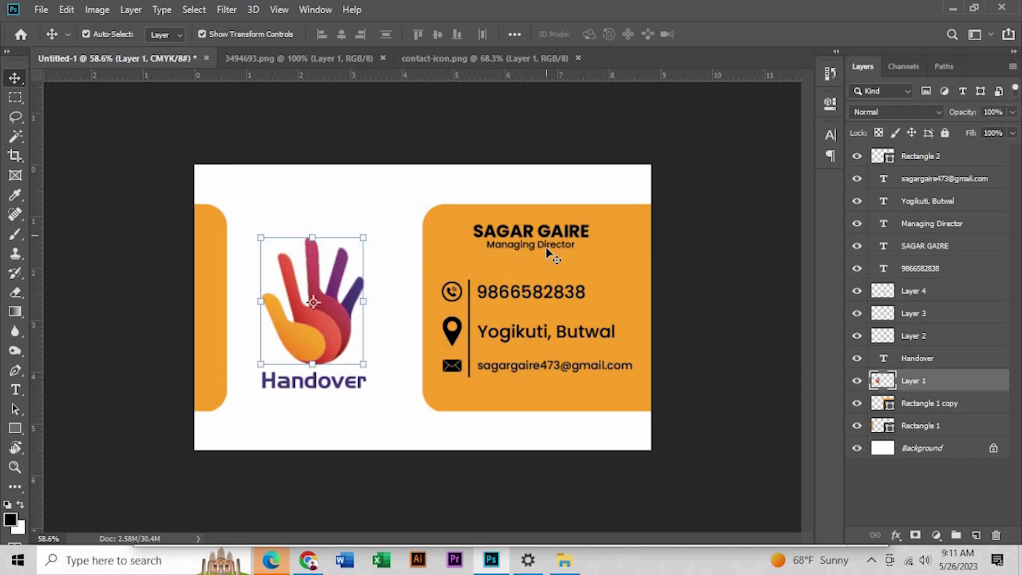
pyautogui.click(535, 289)
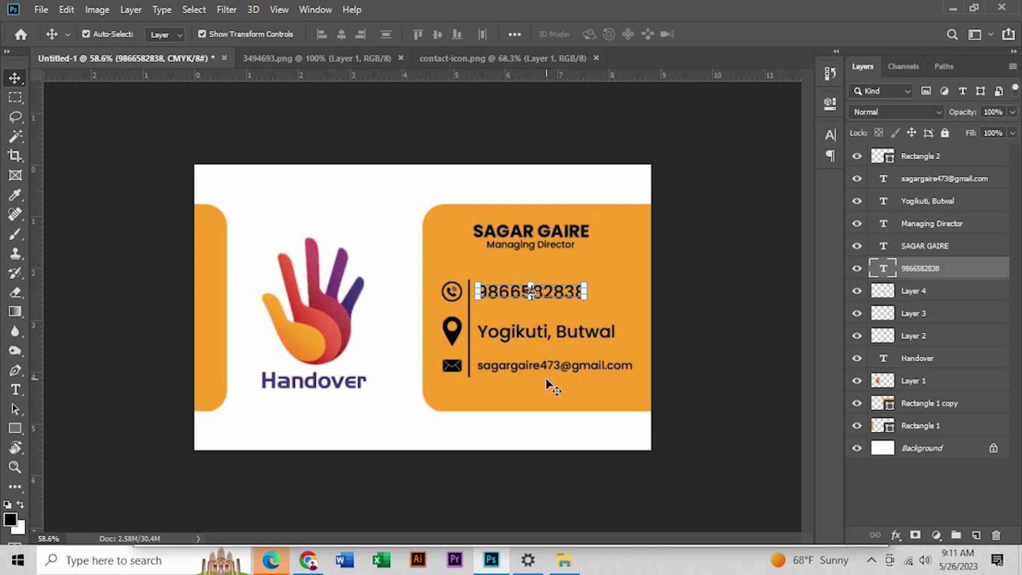
pyautogui.click(683, 291)
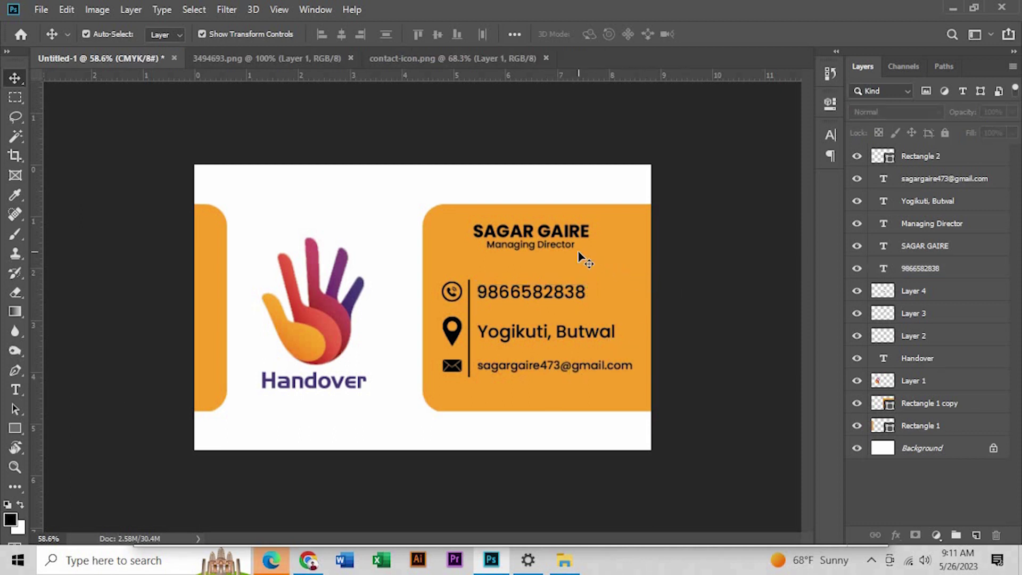